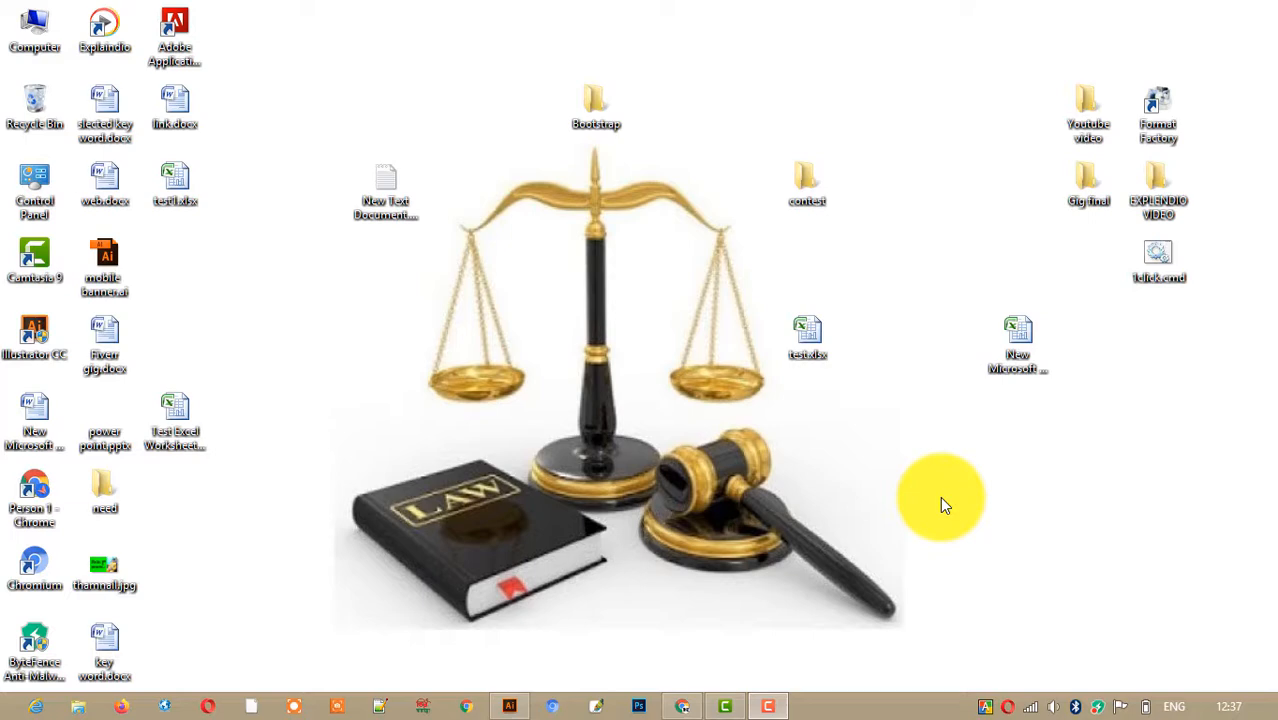
- Switch to Chrome, search the web for fiverr.com and open the Fiverr freelance marketplace site from the results
left_click(683, 708)
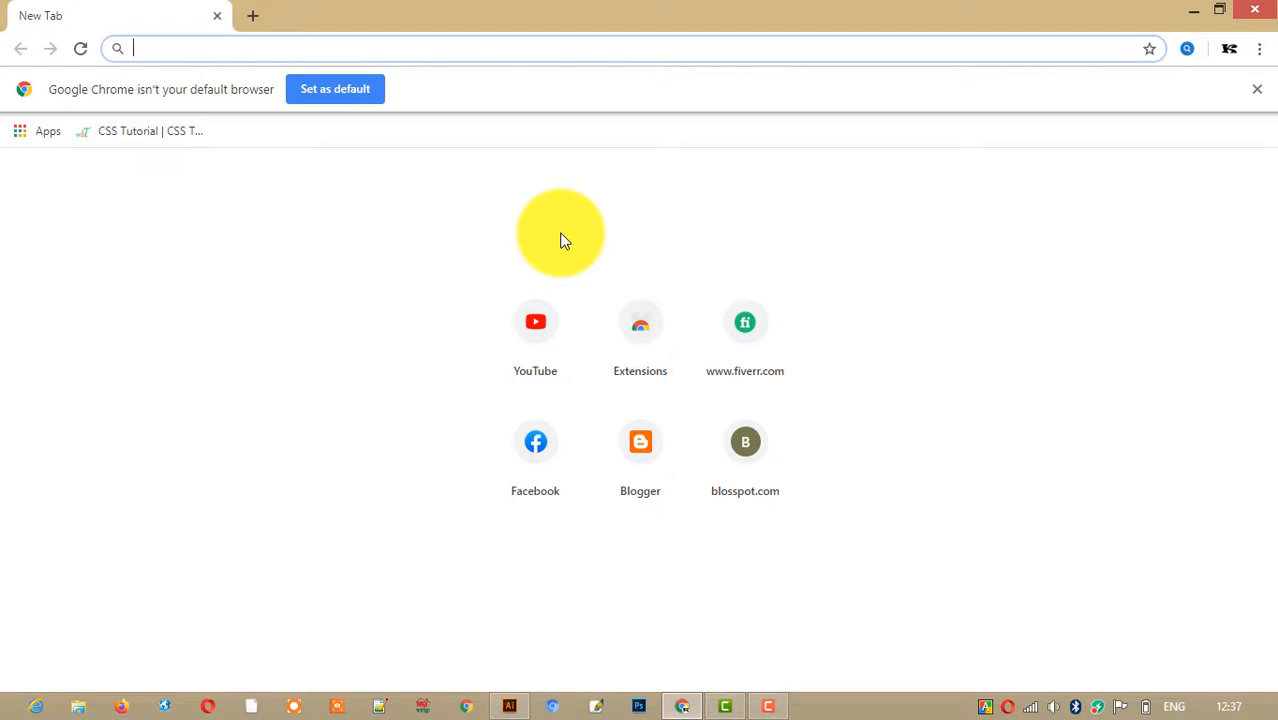
type("fiver")
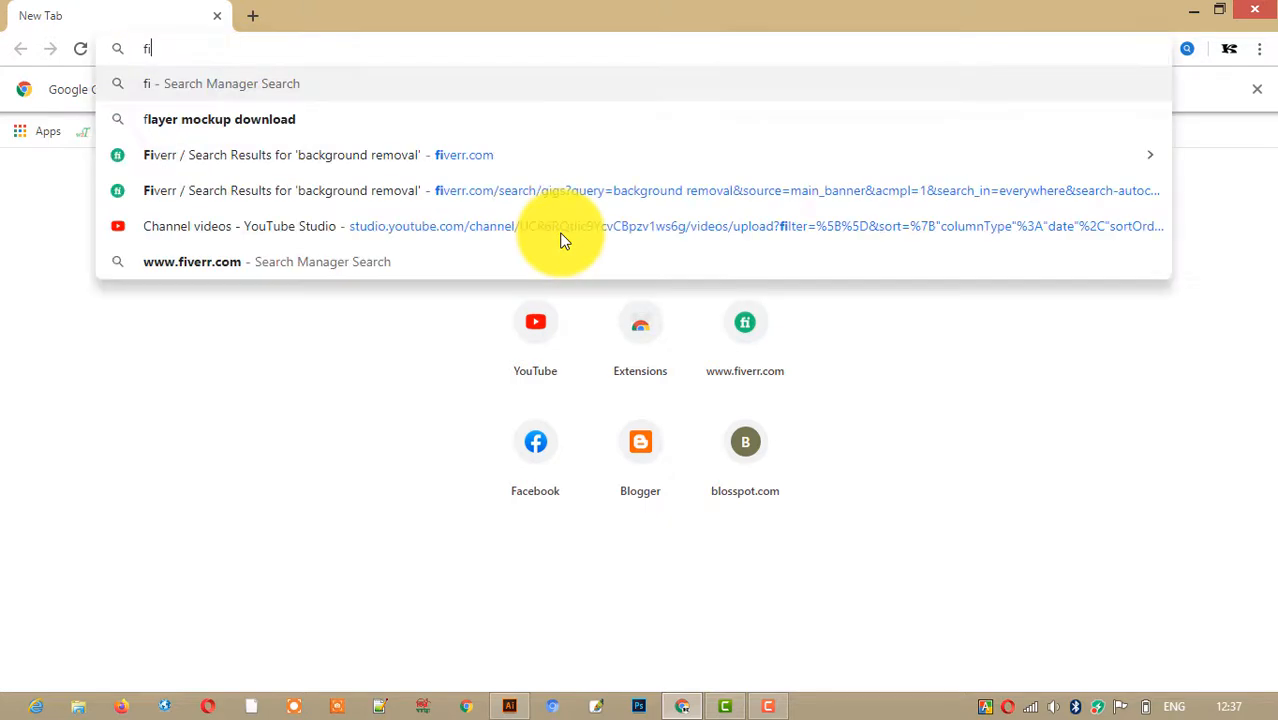
type("r.com")
key("Return")
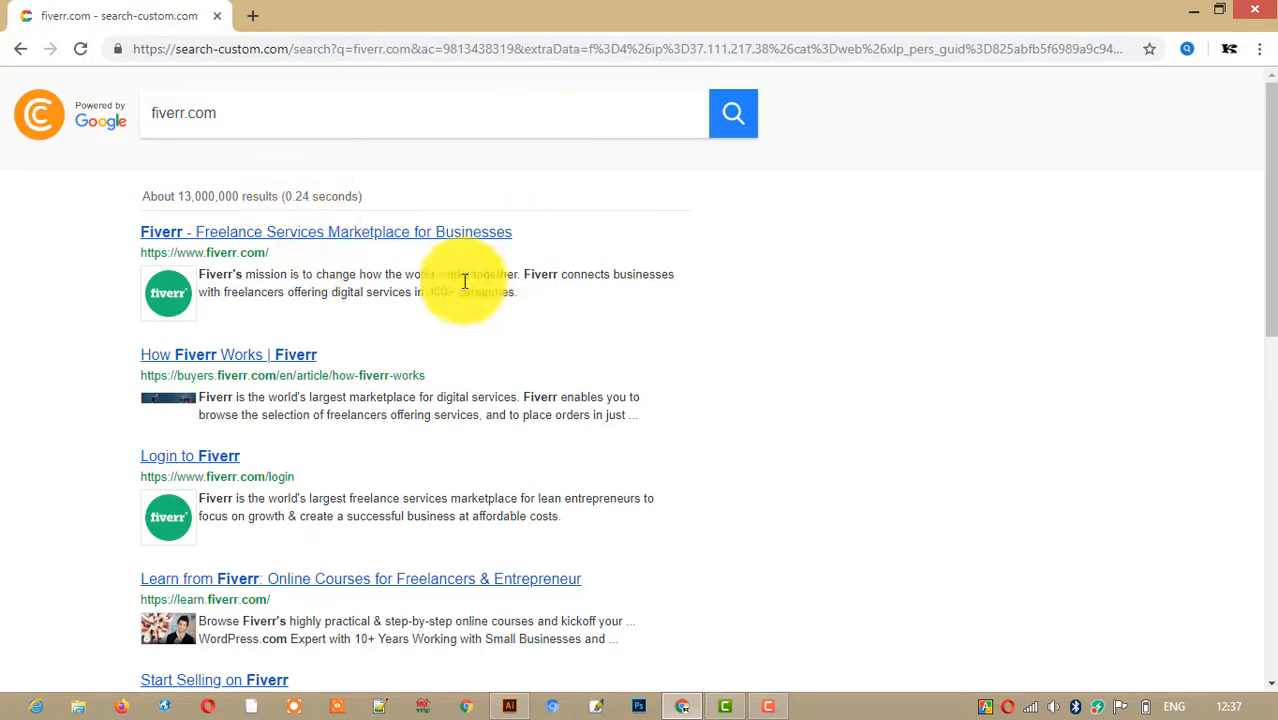
left_click(192, 239)
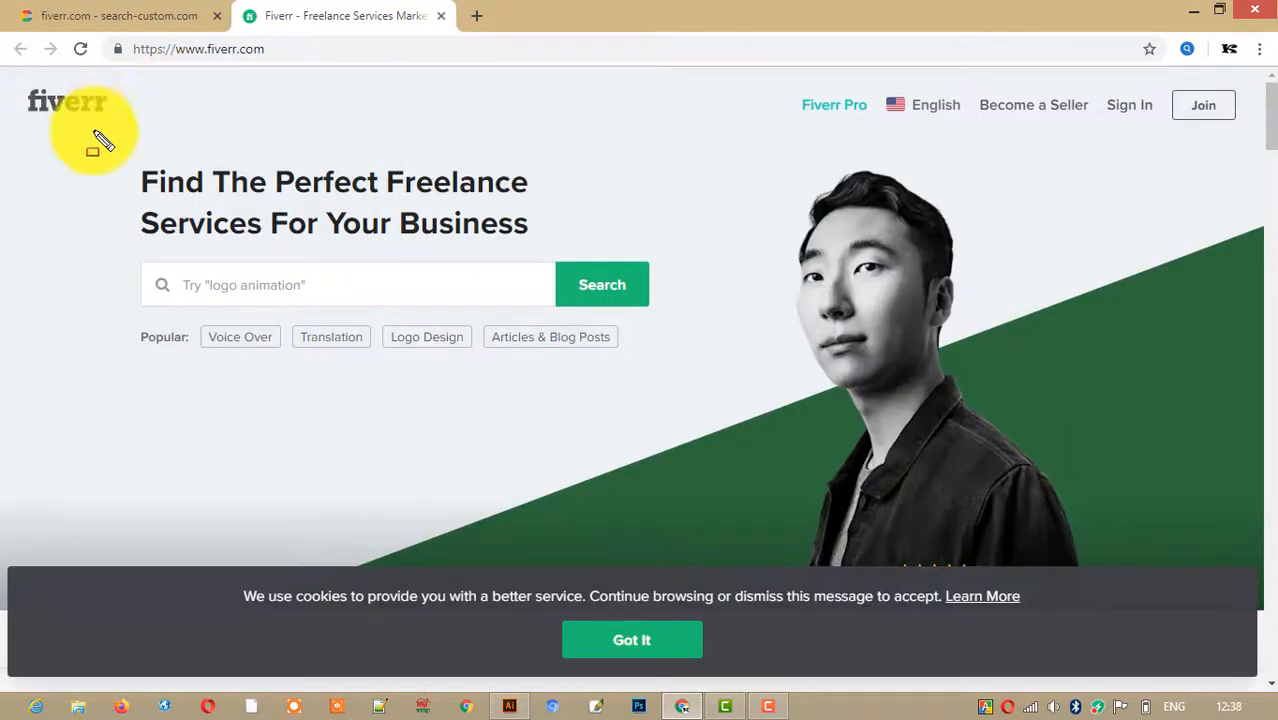
- Search Fiverr's services for "background removal" using the suggested search term
left_click_drag(62, 143, 234, 217)
mouse_move(647, 414)
left_mouse_down()
mouse_move(958, 570)
mouse_move(1090, 545)
left_mouse_up()
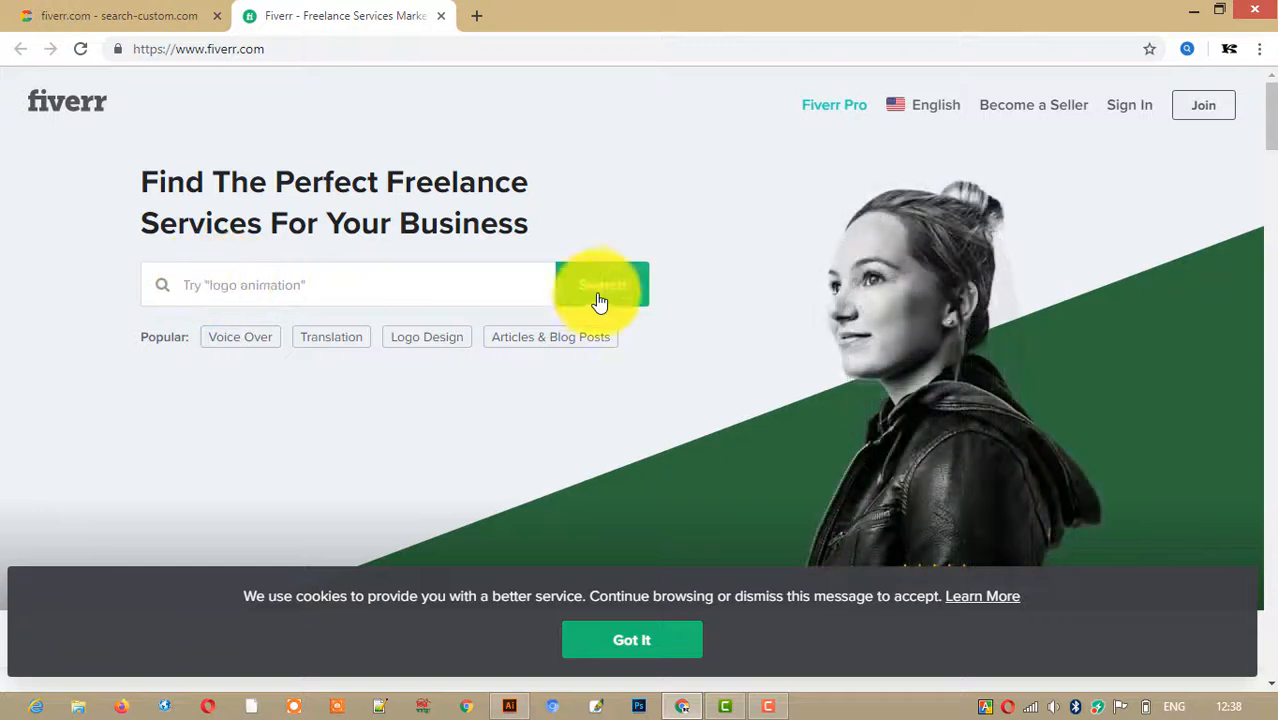
left_click(203, 287)
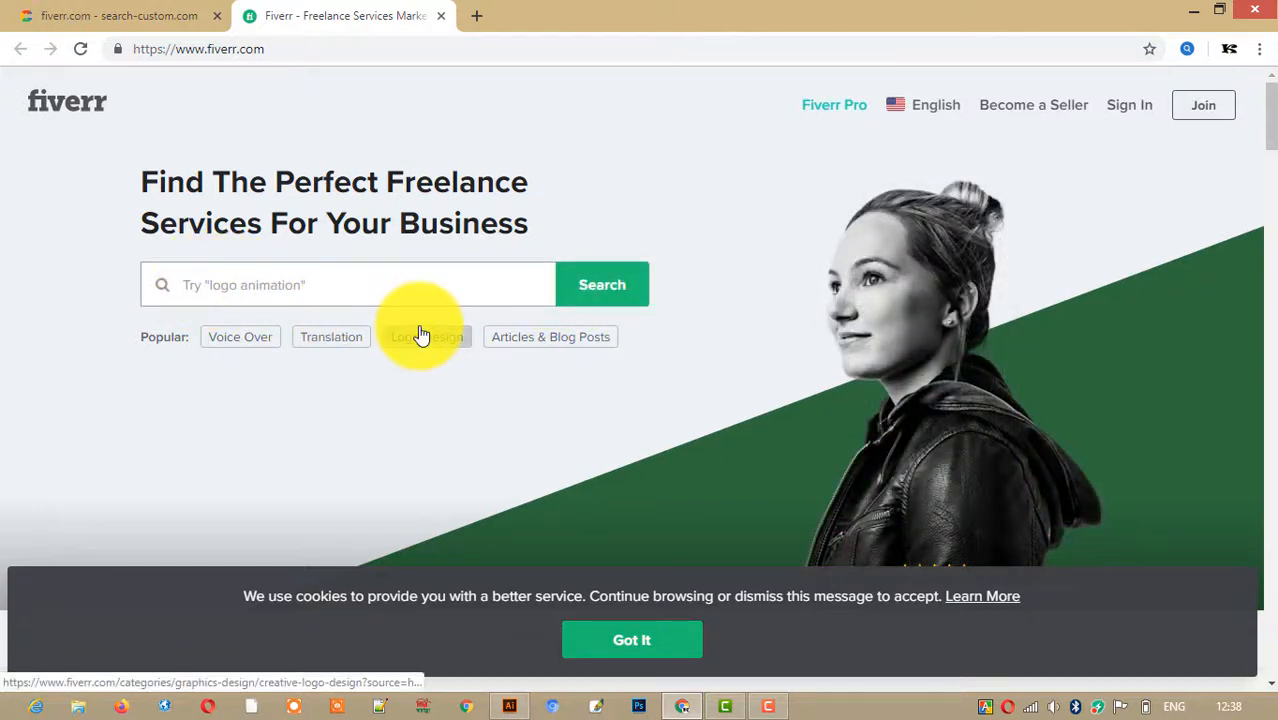
type("backgroun")
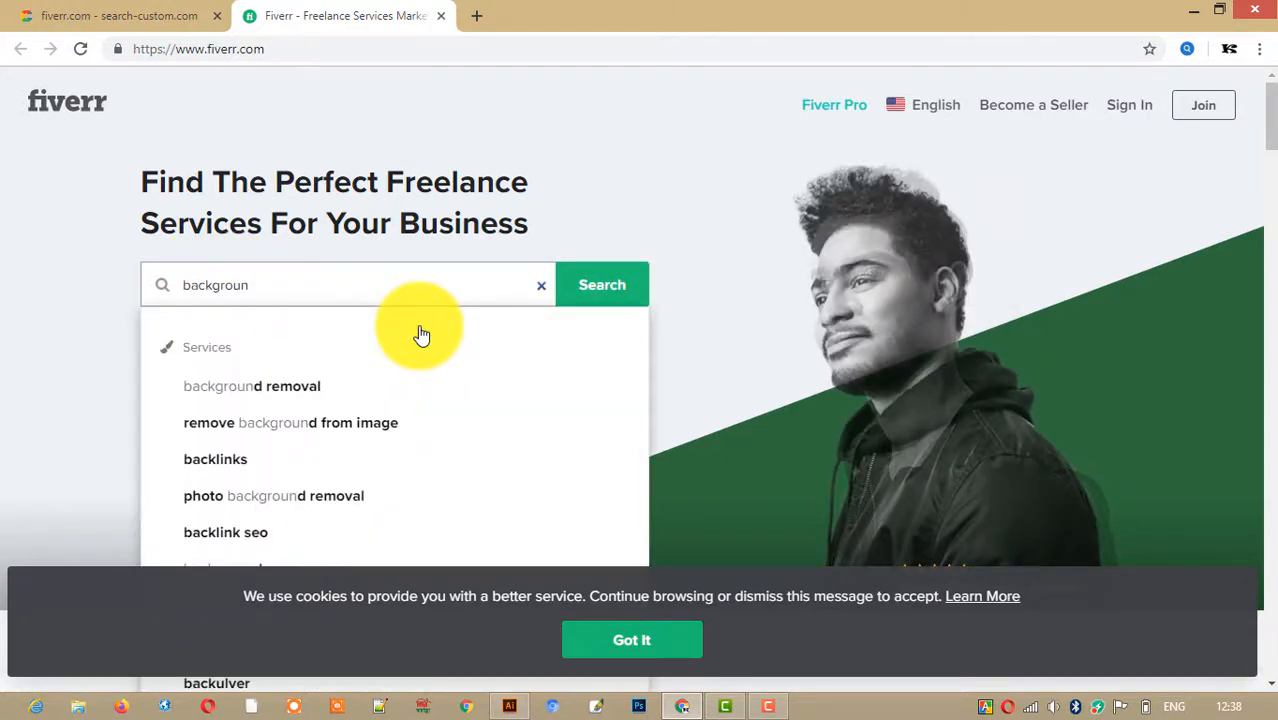
key("ctrl+shift+d")
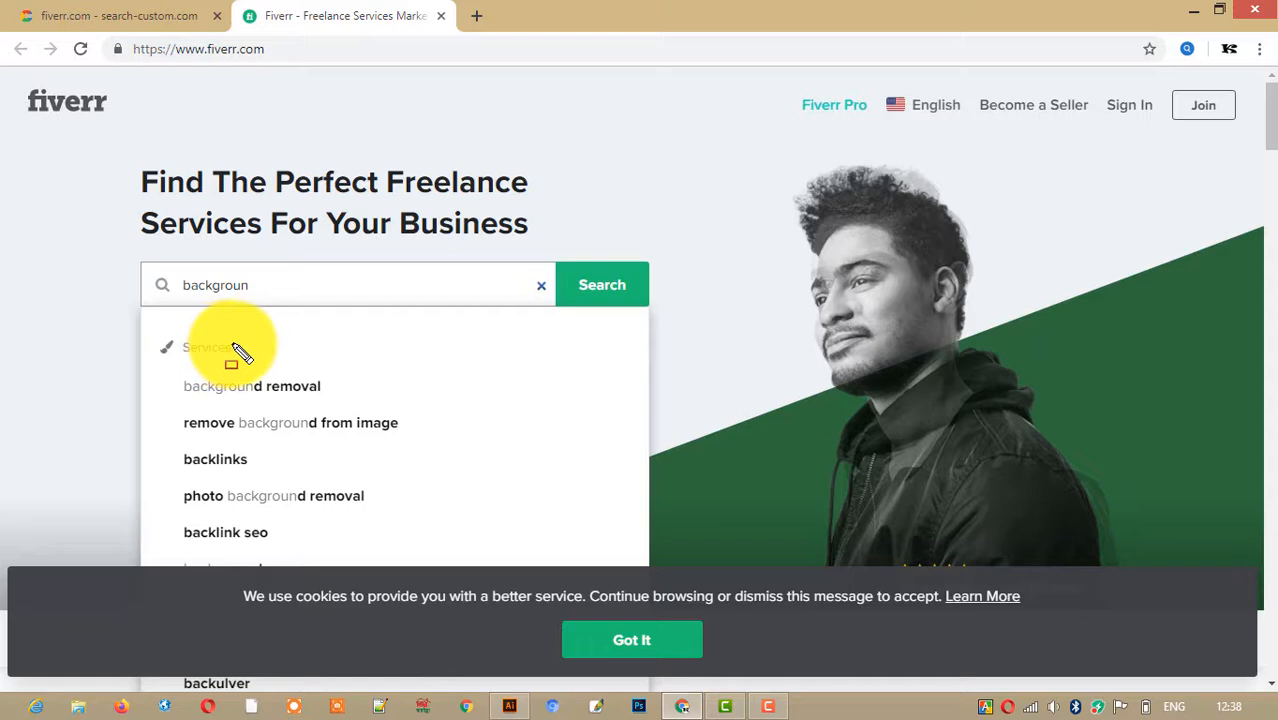
left_click(252, 389)
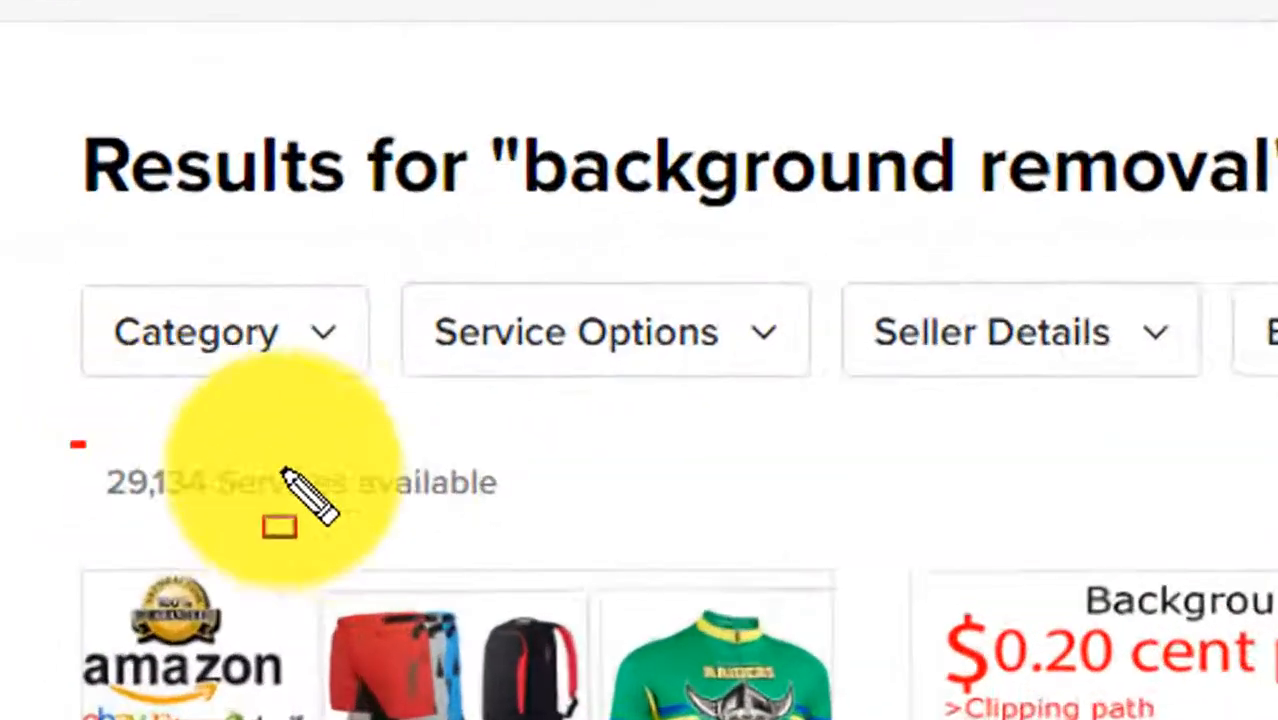
- Examine the number of available background removal services and the ratings and starting prices of the first row of gigs
left_click_drag(283, 470, 525, 522)
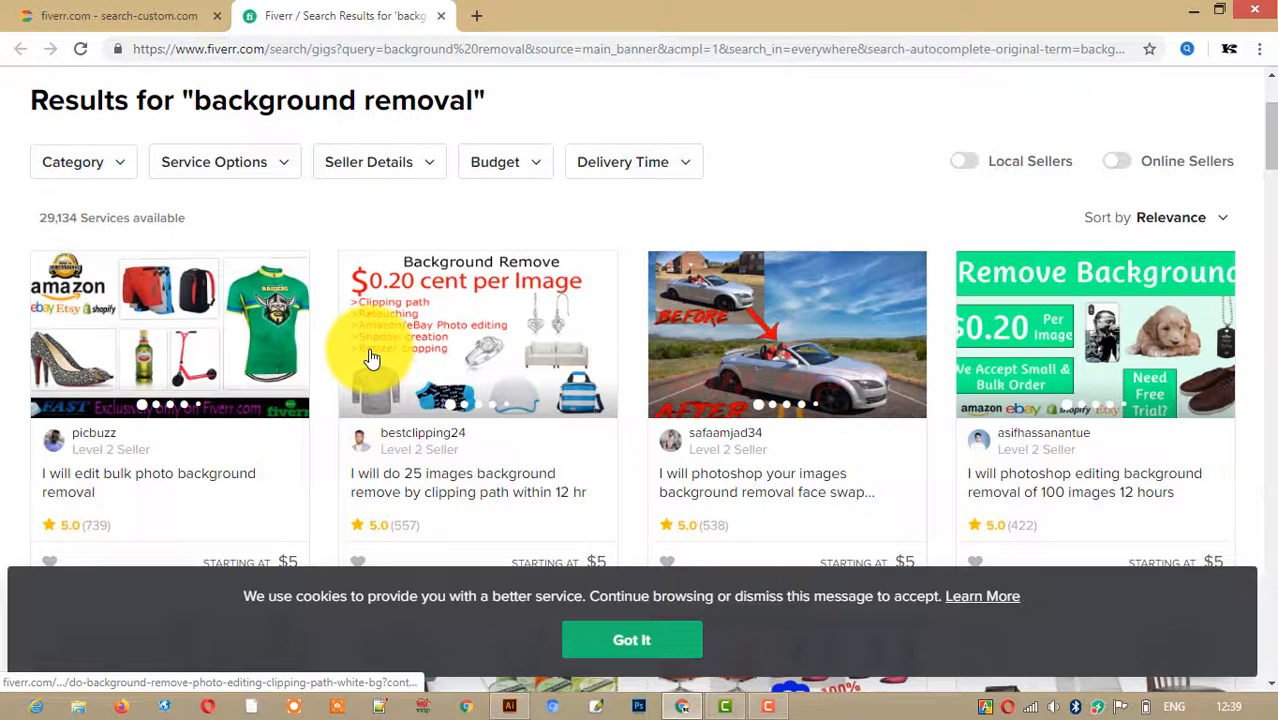
scroll(371, 358, "down", 1)
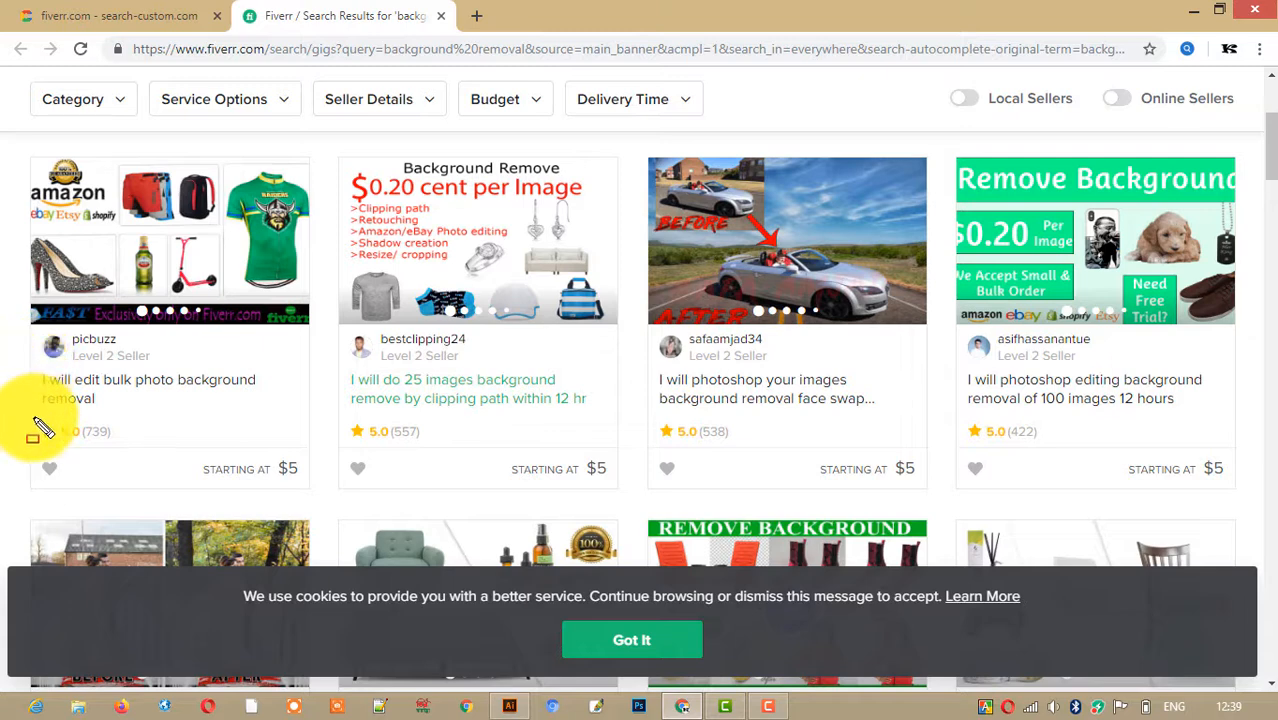
left_click_drag(33, 418, 150, 455)
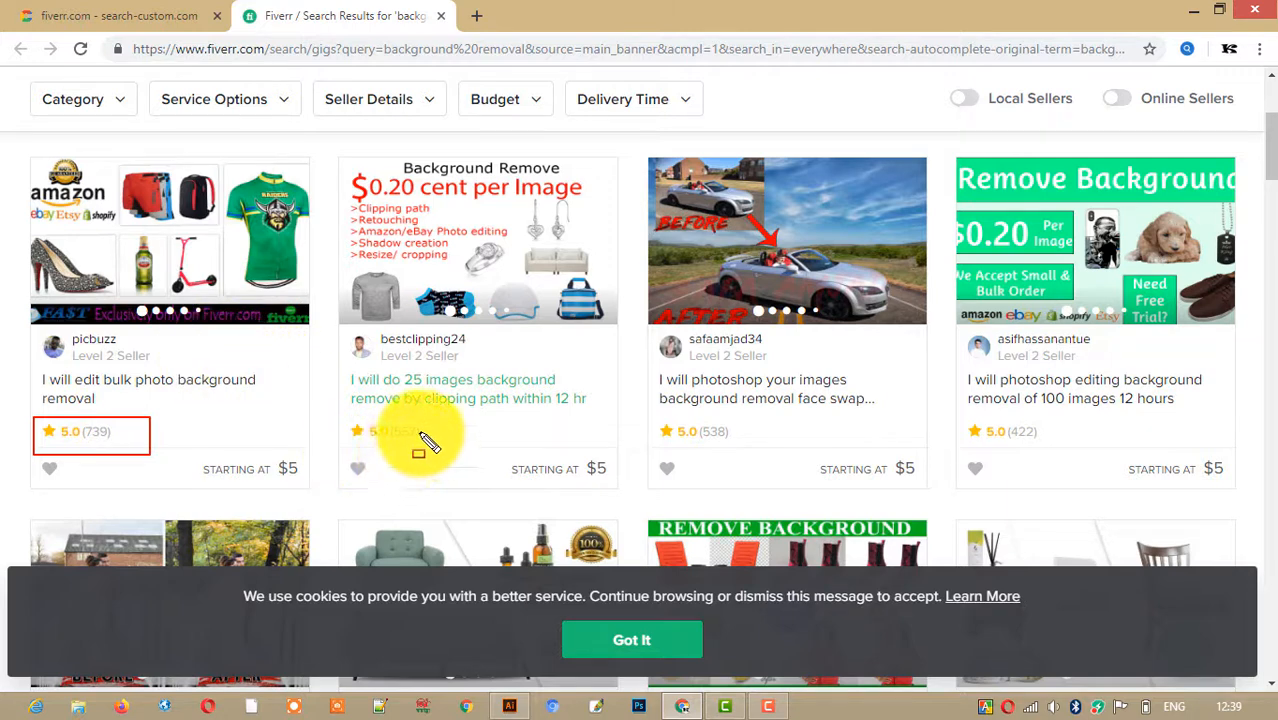
left_click_drag(340, 420, 464, 448)
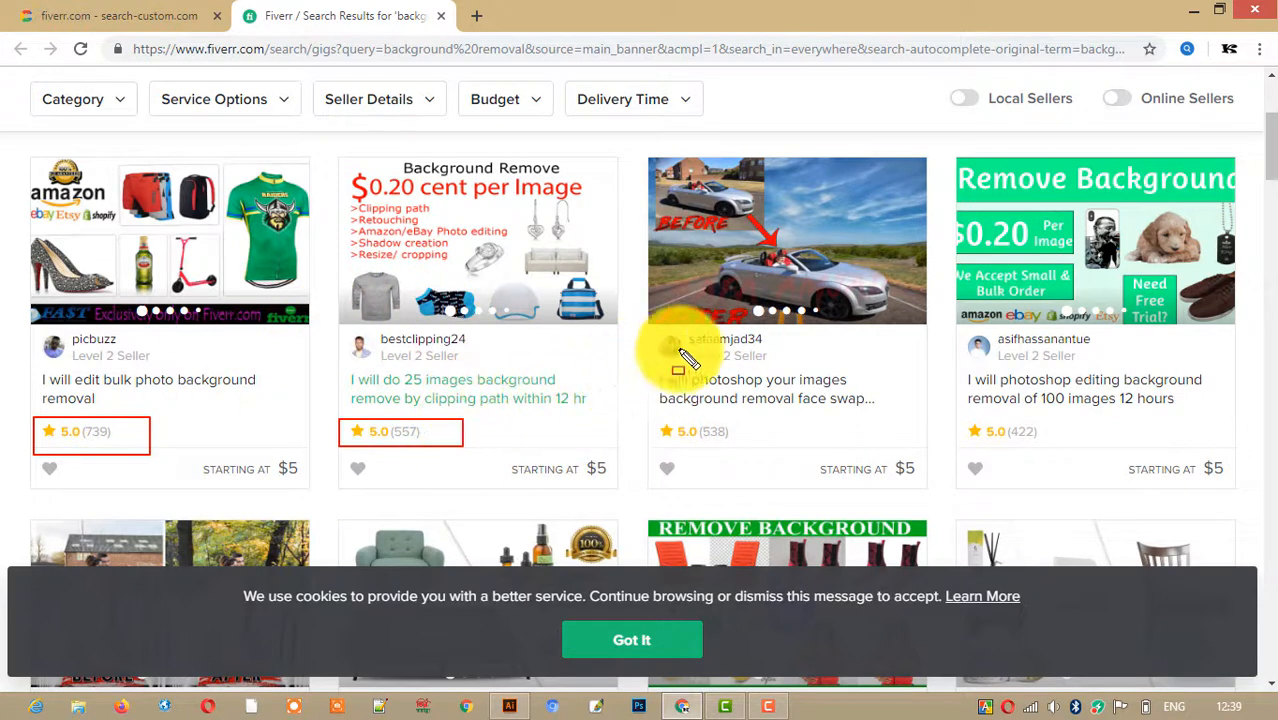
left_click_drag(260, 454, 341, 497)
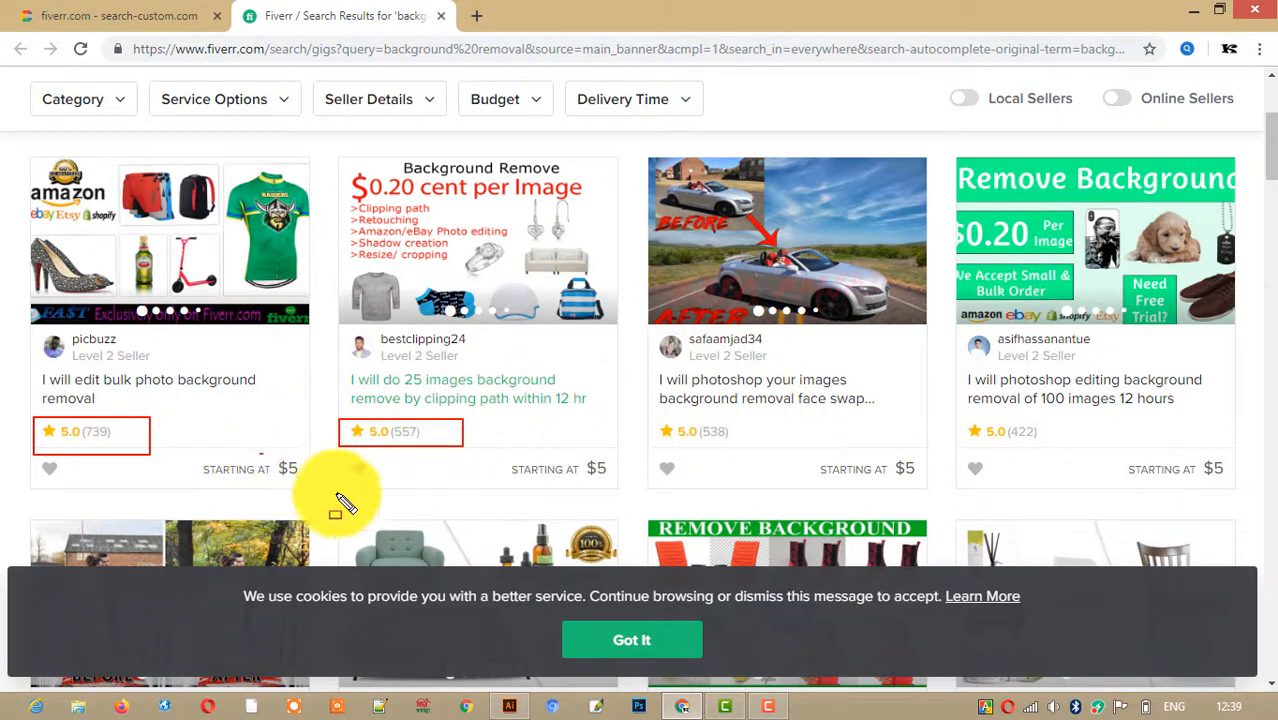
left_click_drag(573, 453, 633, 481)
left_click_drag(876, 453, 946, 497)
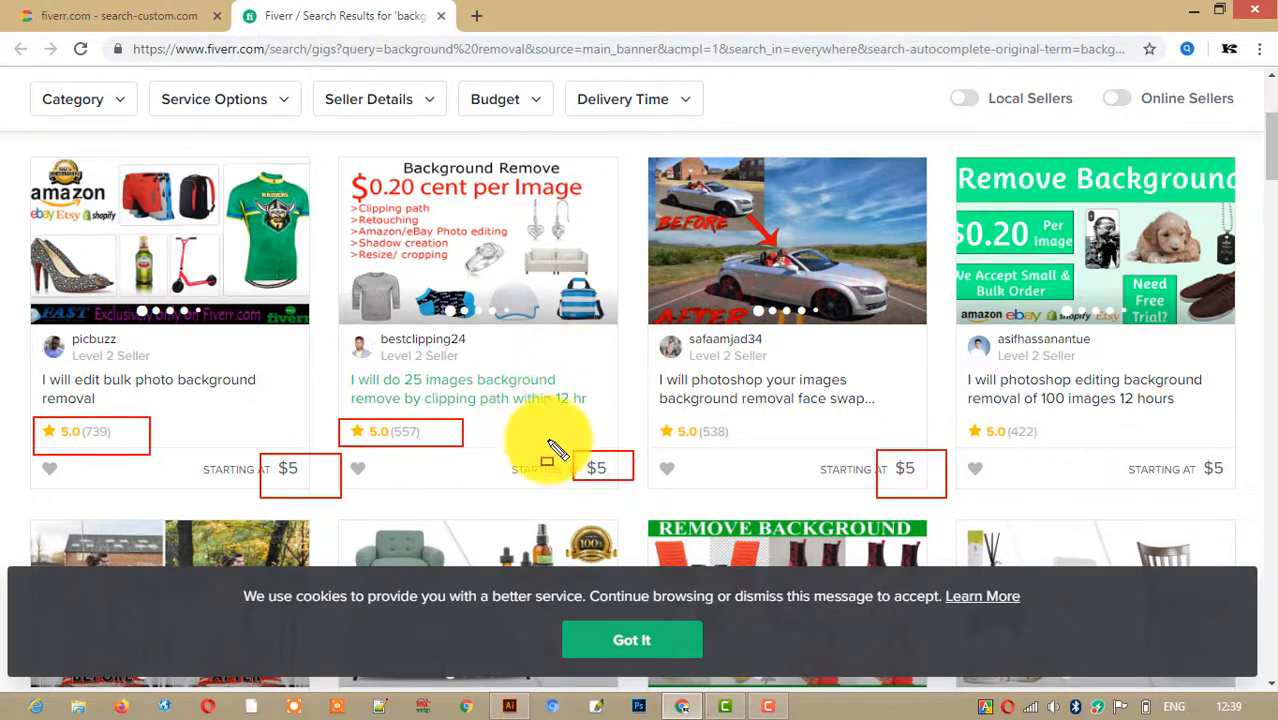
key("Escape")
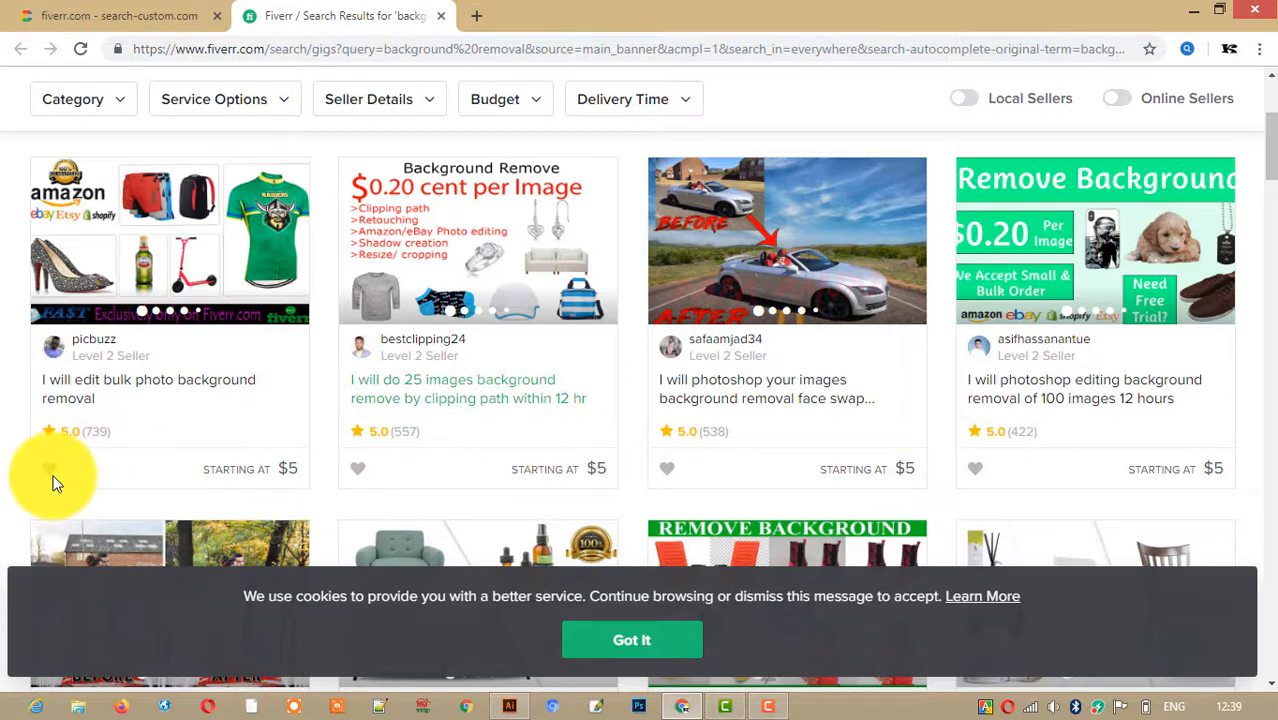
- Open the gig "I will edit bulk photo background removal" and review its description, packages and review count
left_click(114, 388)
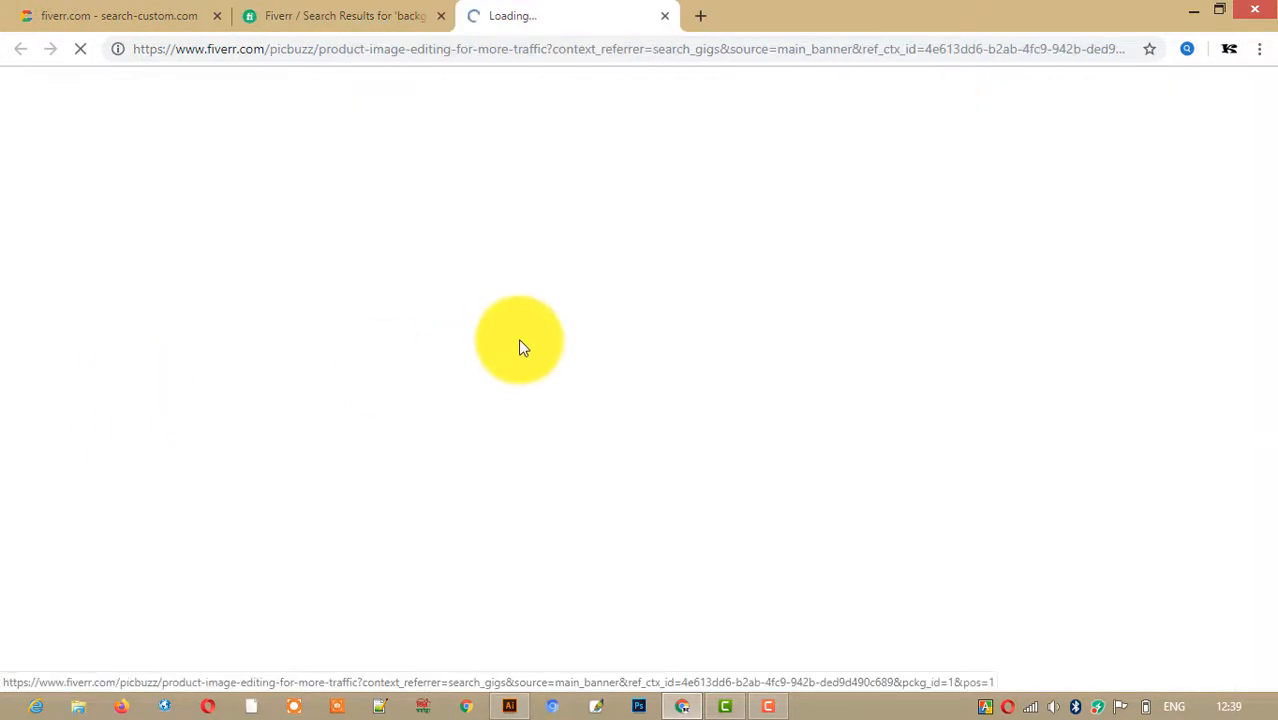
scroll(520, 338, "down", 6)
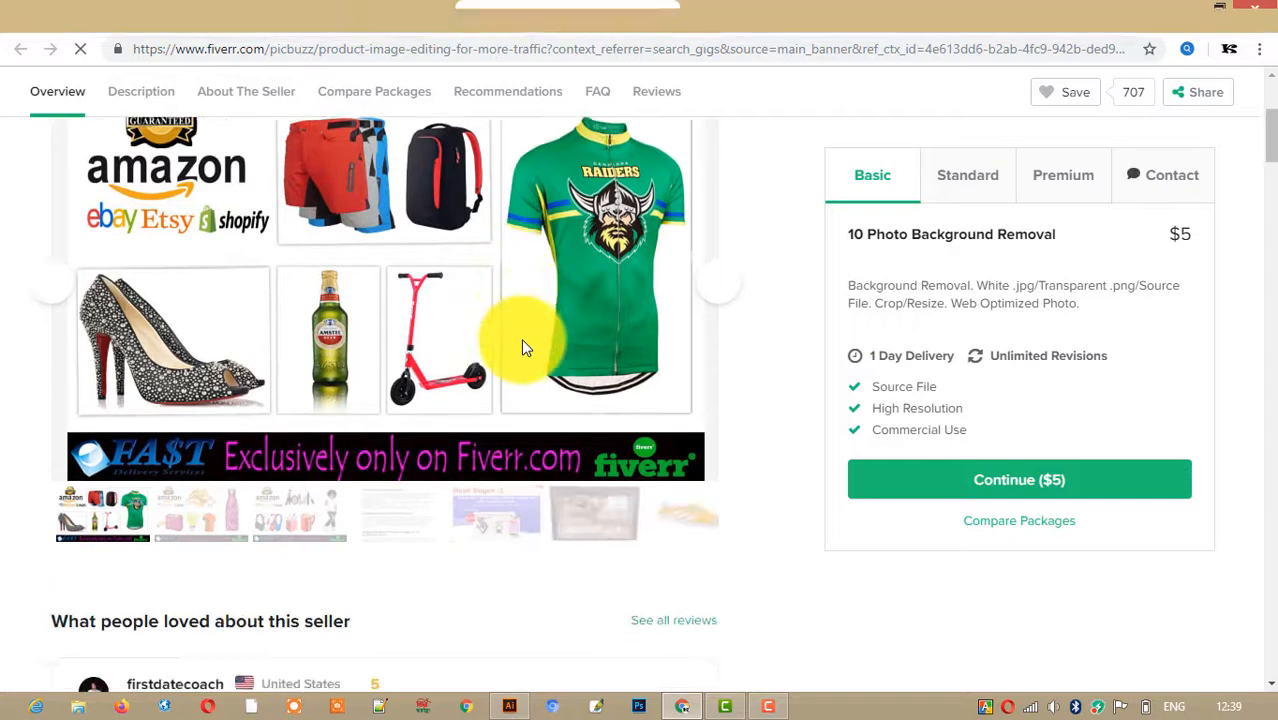
scroll(537, 333, "down", 3)
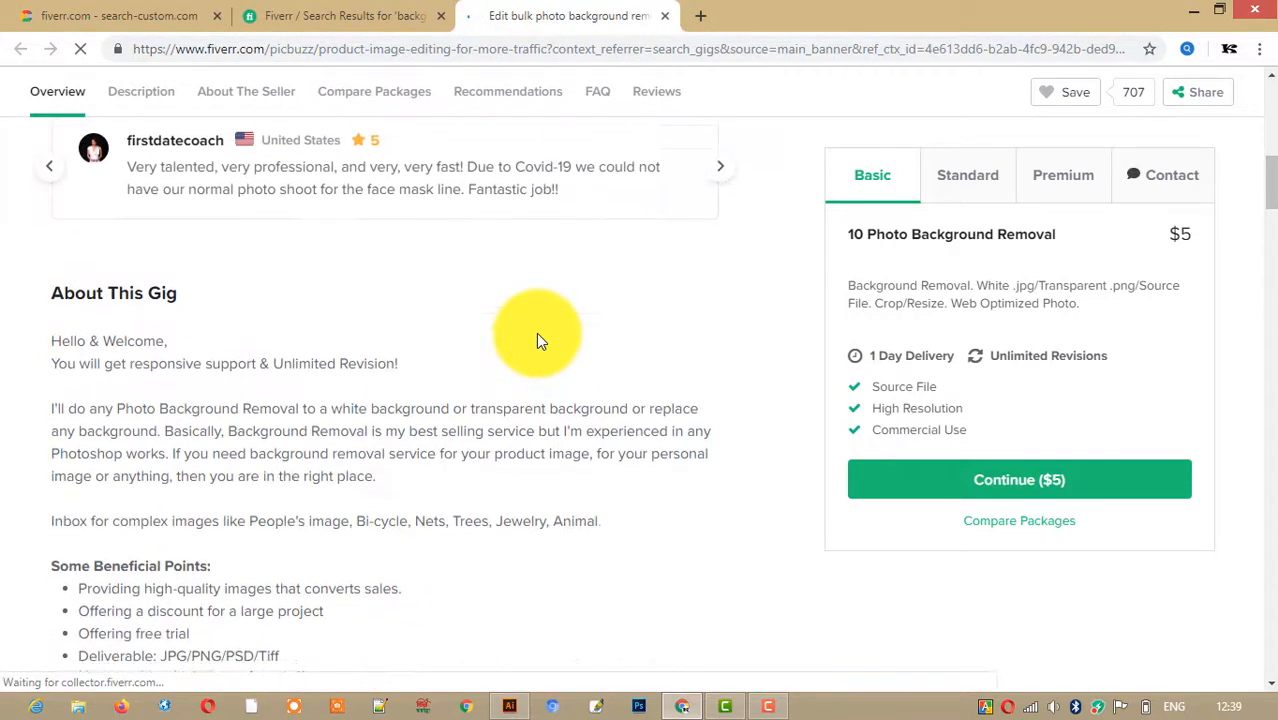
scroll(537, 333, "up", 7)
scroll(536, 332, "up", 3)
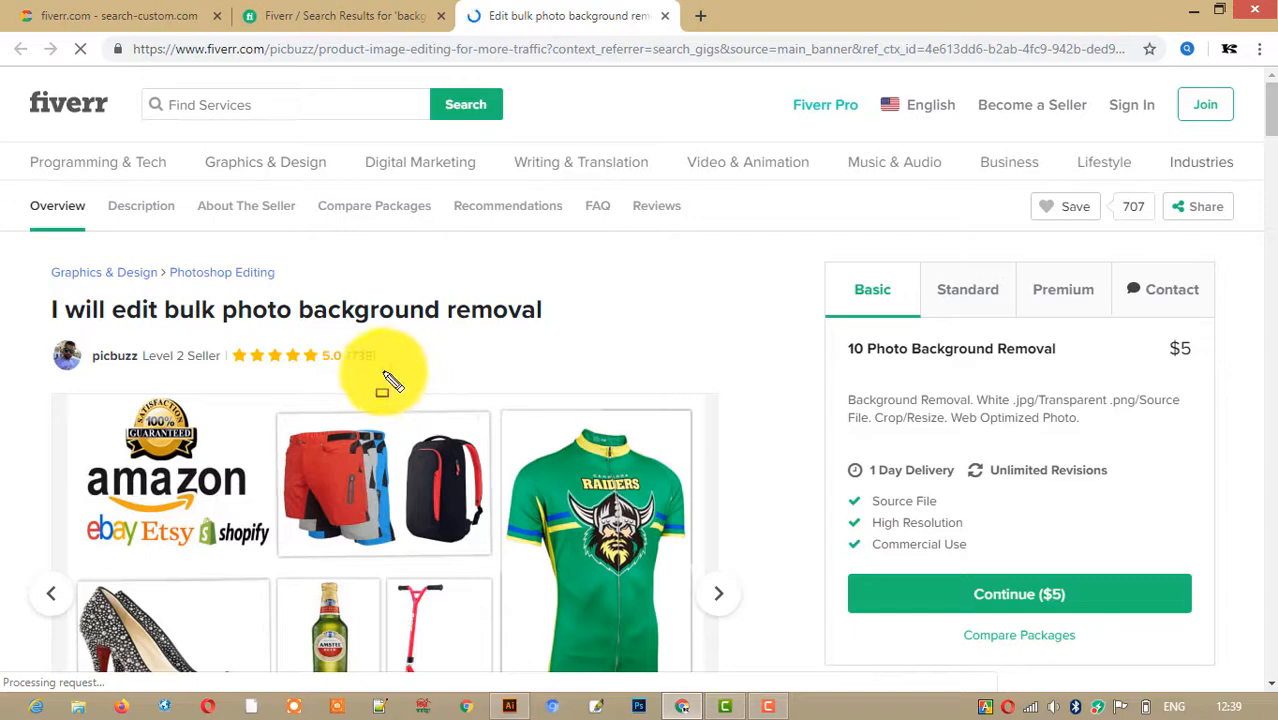
left_click_drag(327, 338, 418, 383)
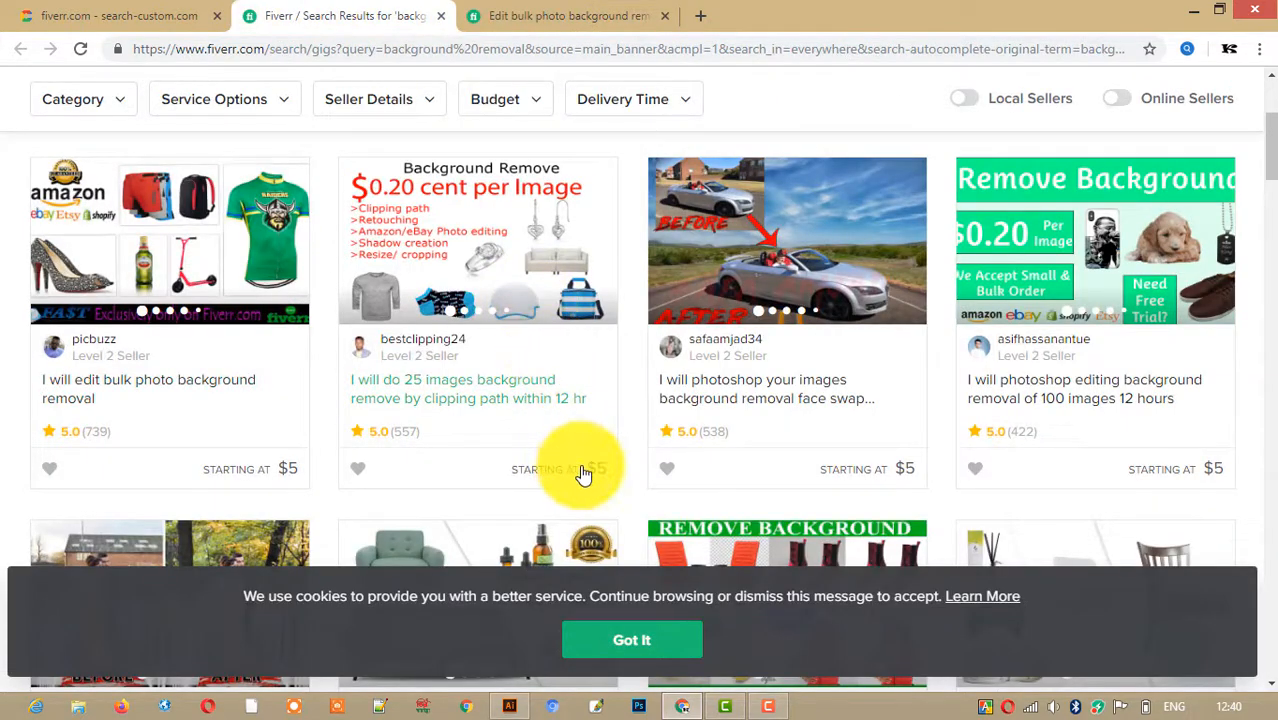
- In the search results, check the review counts of the other three gigs in the first row
scroll(563, 443, "down", 1)
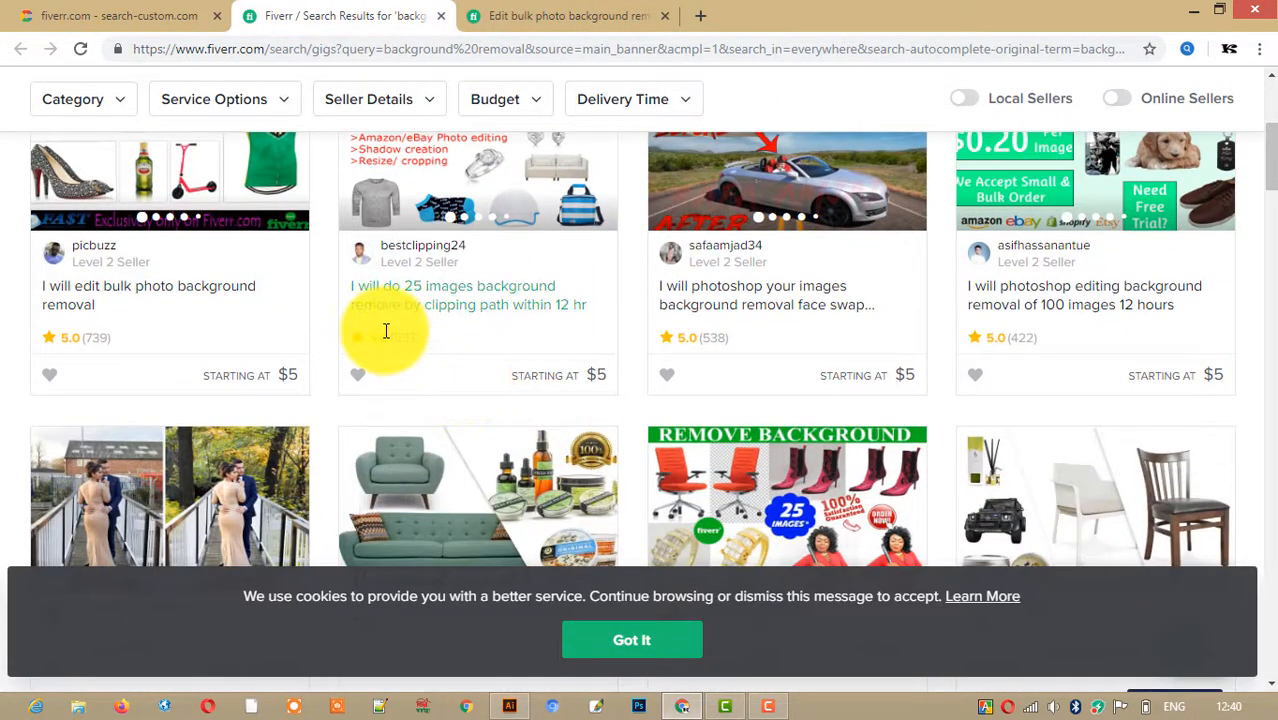
left_click_drag(371, 321, 444, 354)
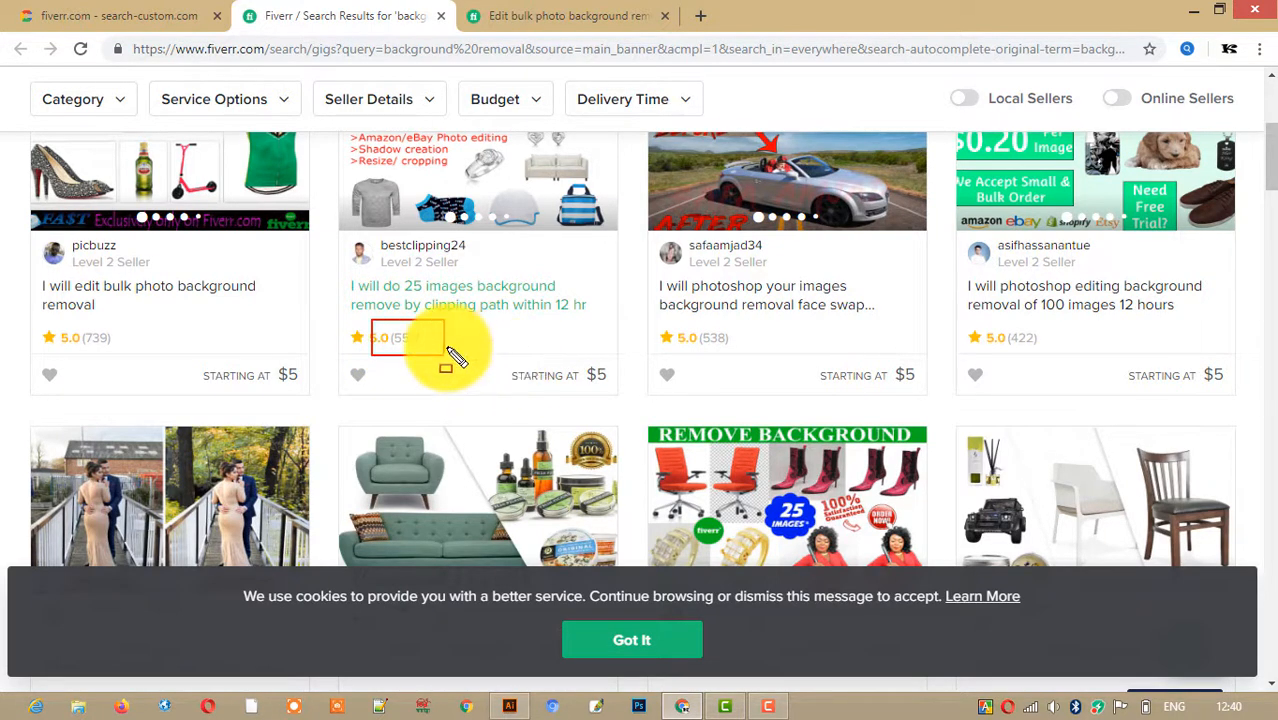
left_click_drag(678, 322, 750, 354)
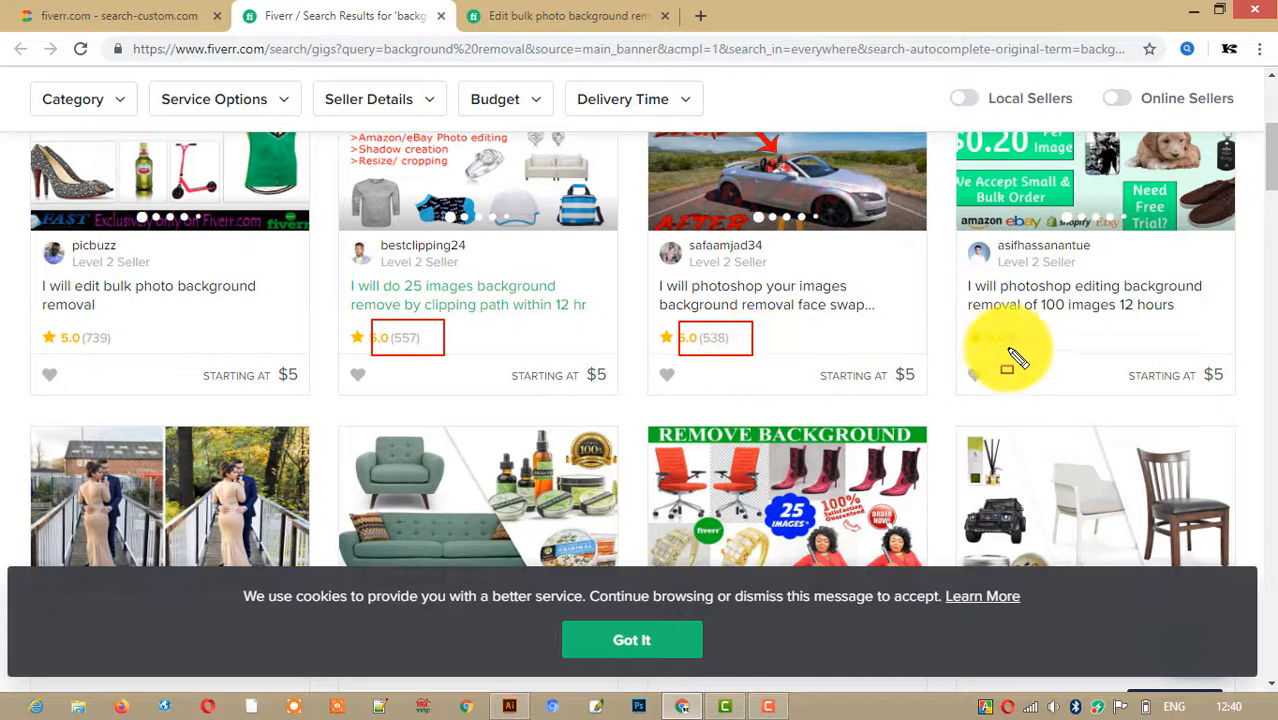
left_click_drag(997, 322, 1062, 350)
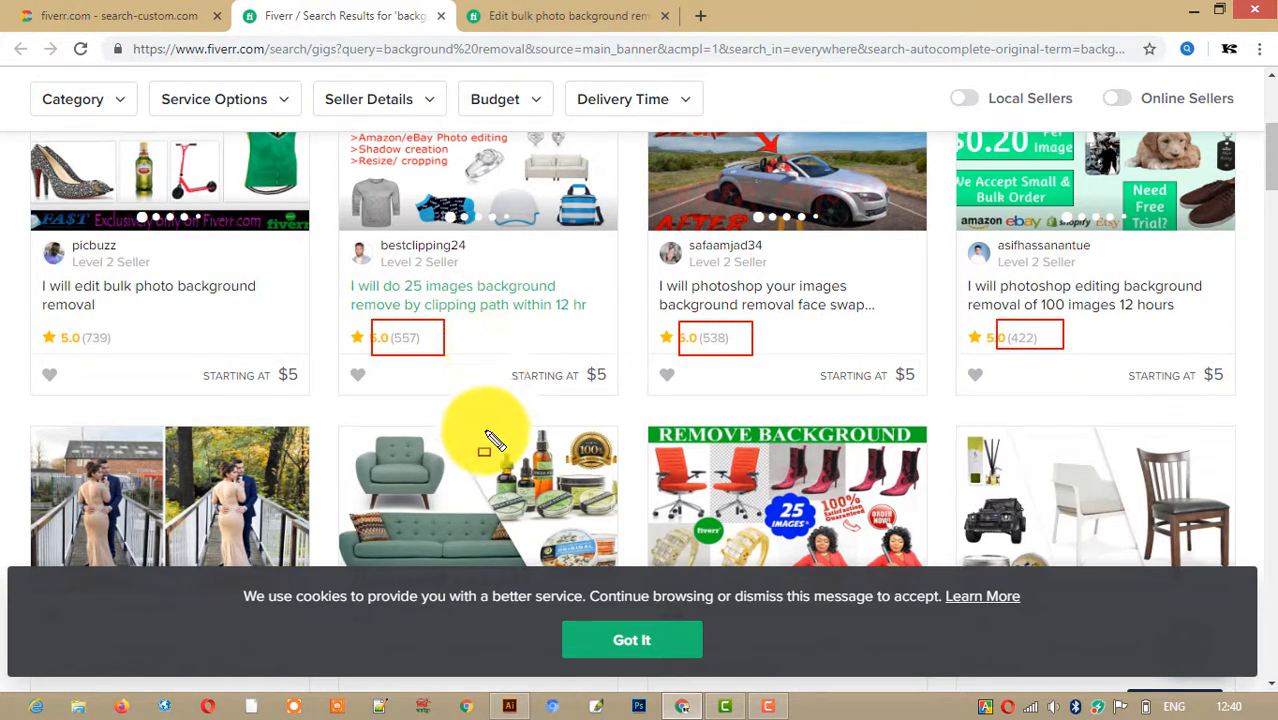
- Examine the ratings and review counts of the four gigs in the second row of results
scroll(455, 386, "down", 2)
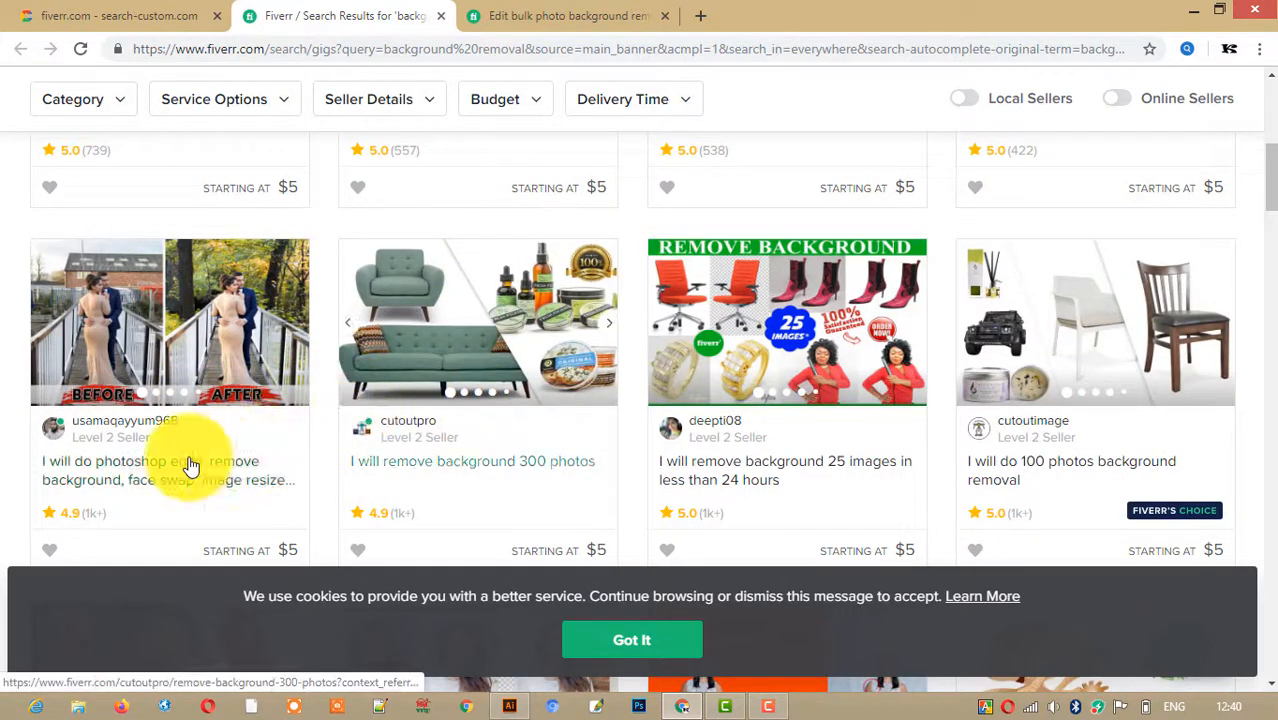
scroll(475, 340, "down", 2)
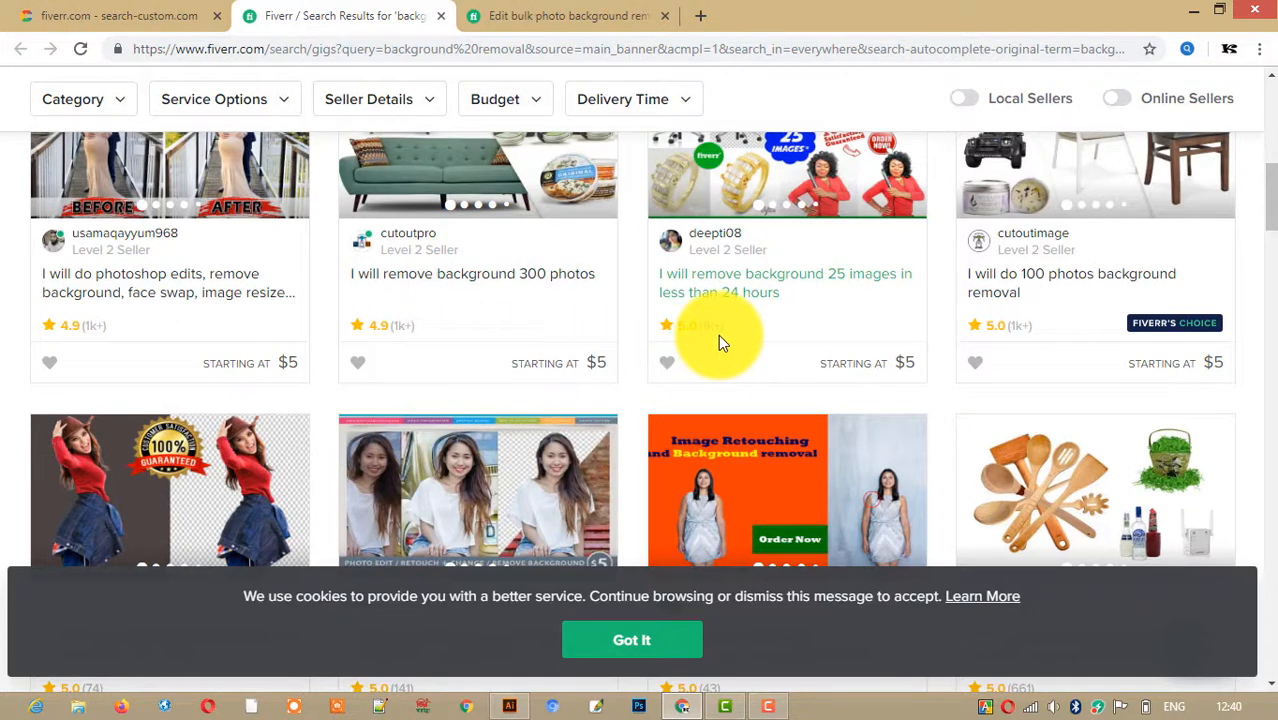
key("ctrl+shift+d")
left_click_drag(665, 309, 756, 348)
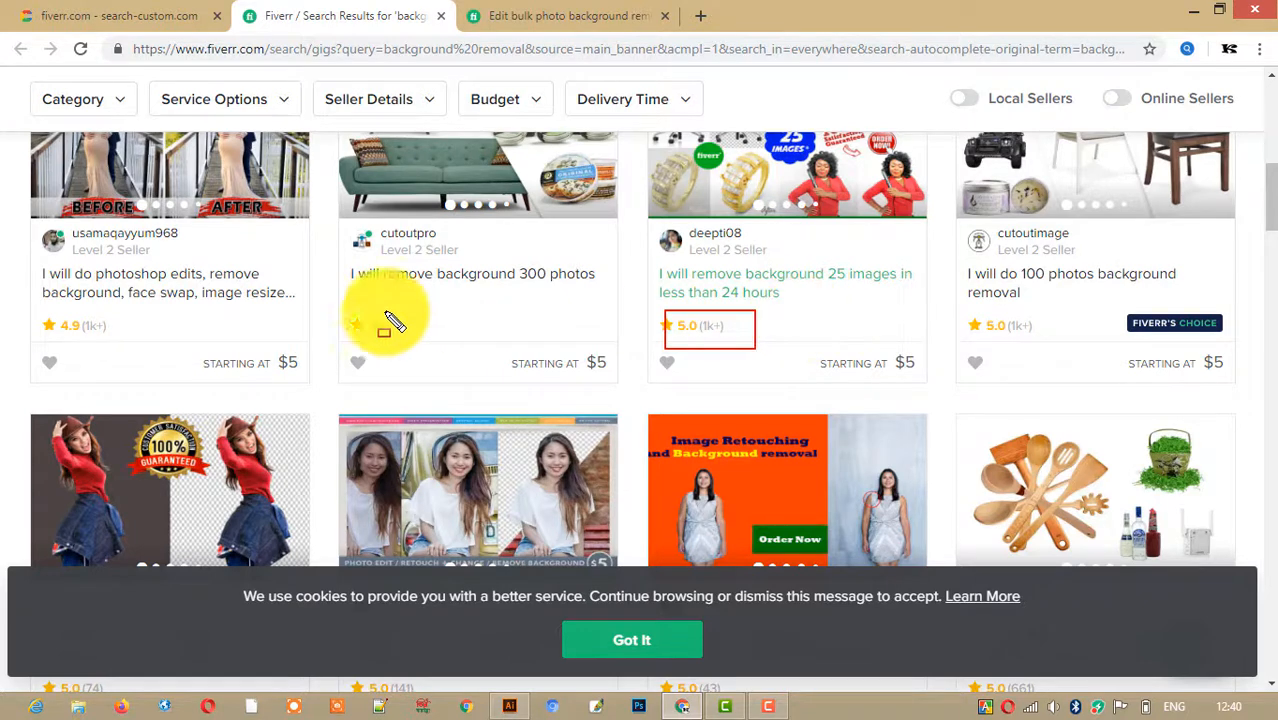
left_click_drag(61, 311, 154, 356)
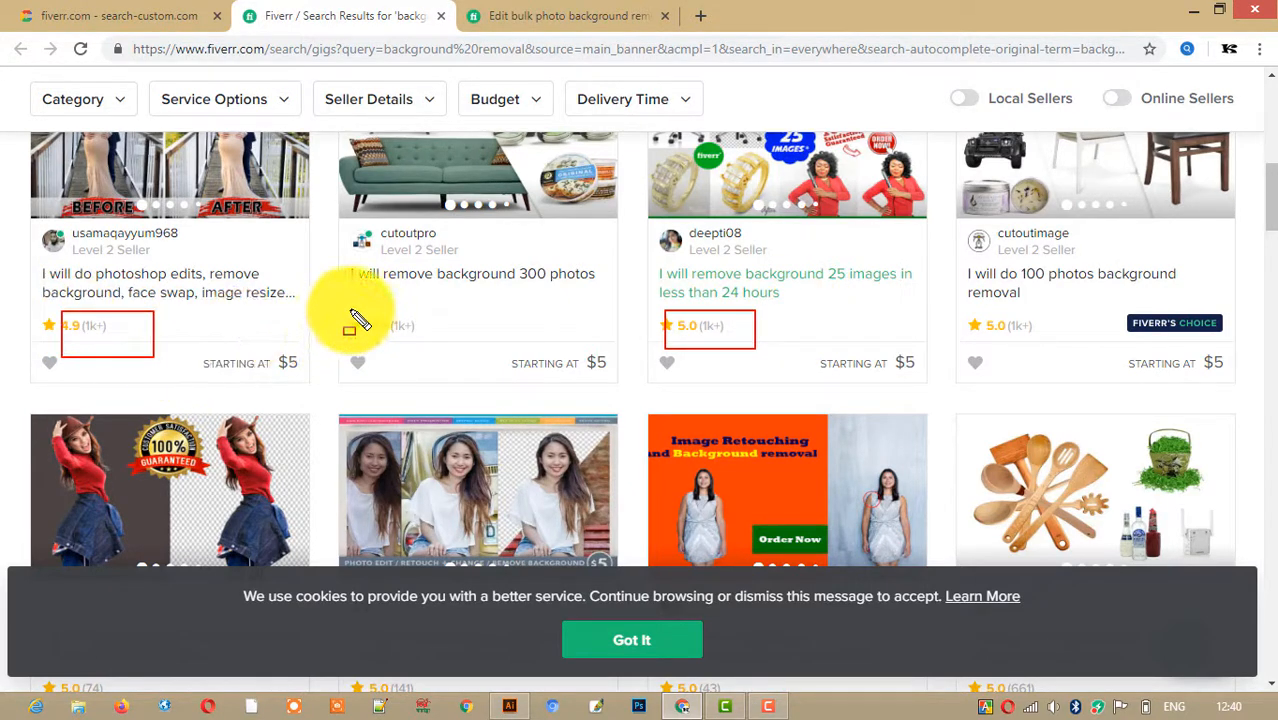
left_click_drag(350, 309, 450, 347)
left_click_drag(962, 312, 1078, 350)
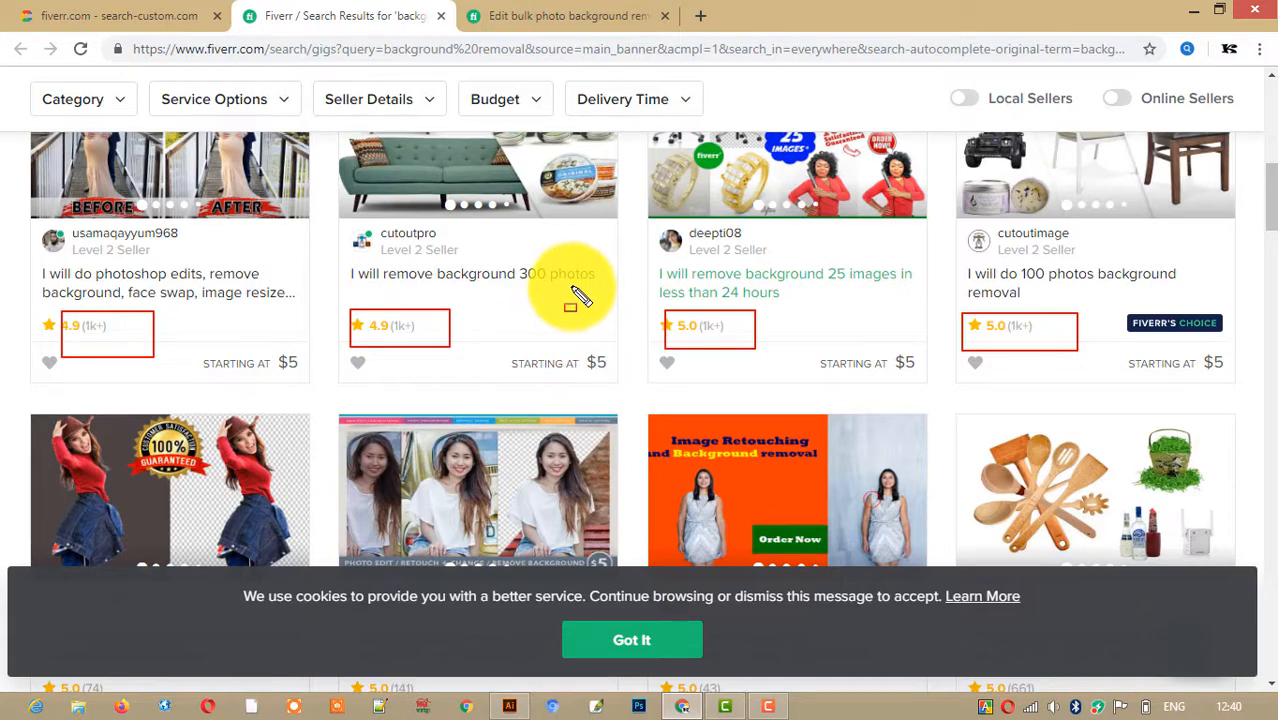
- Close the gig page, the Fiverr search results and the web search page to exit the browser
scroll(475, 260, "up", 5)
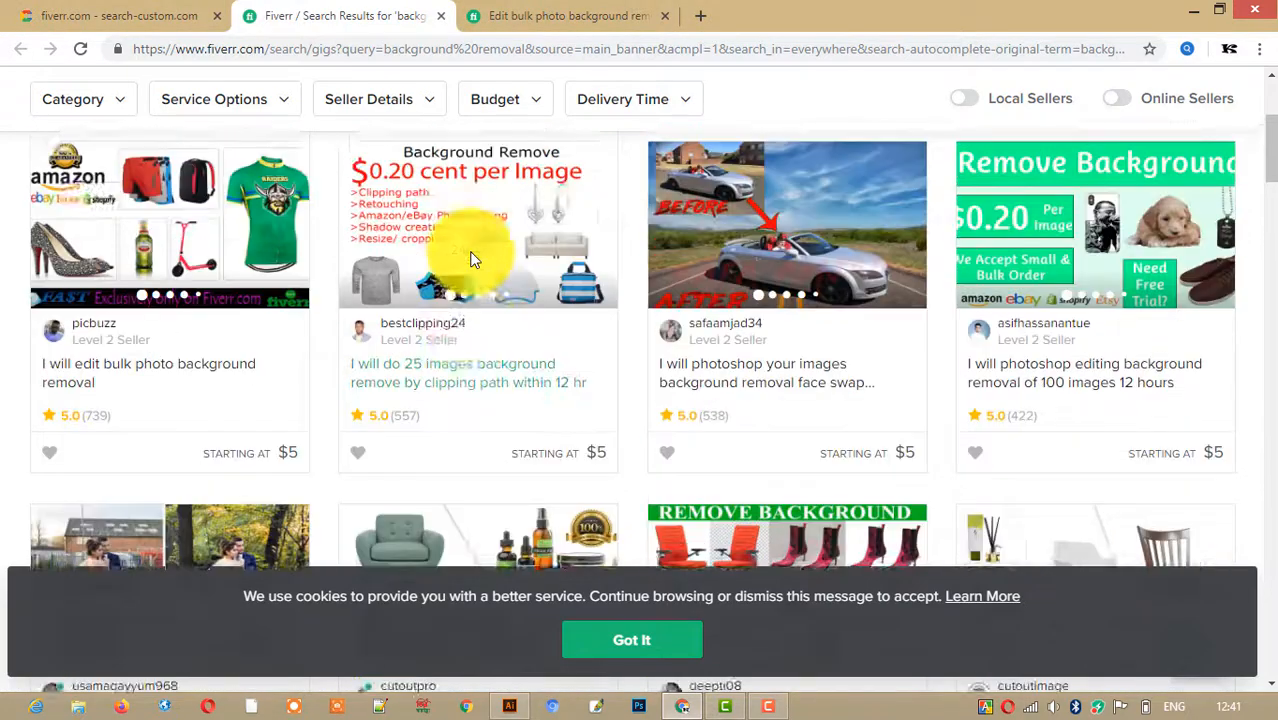
scroll(475, 260, "up", 2)
scroll(480, 259, "up", 1)
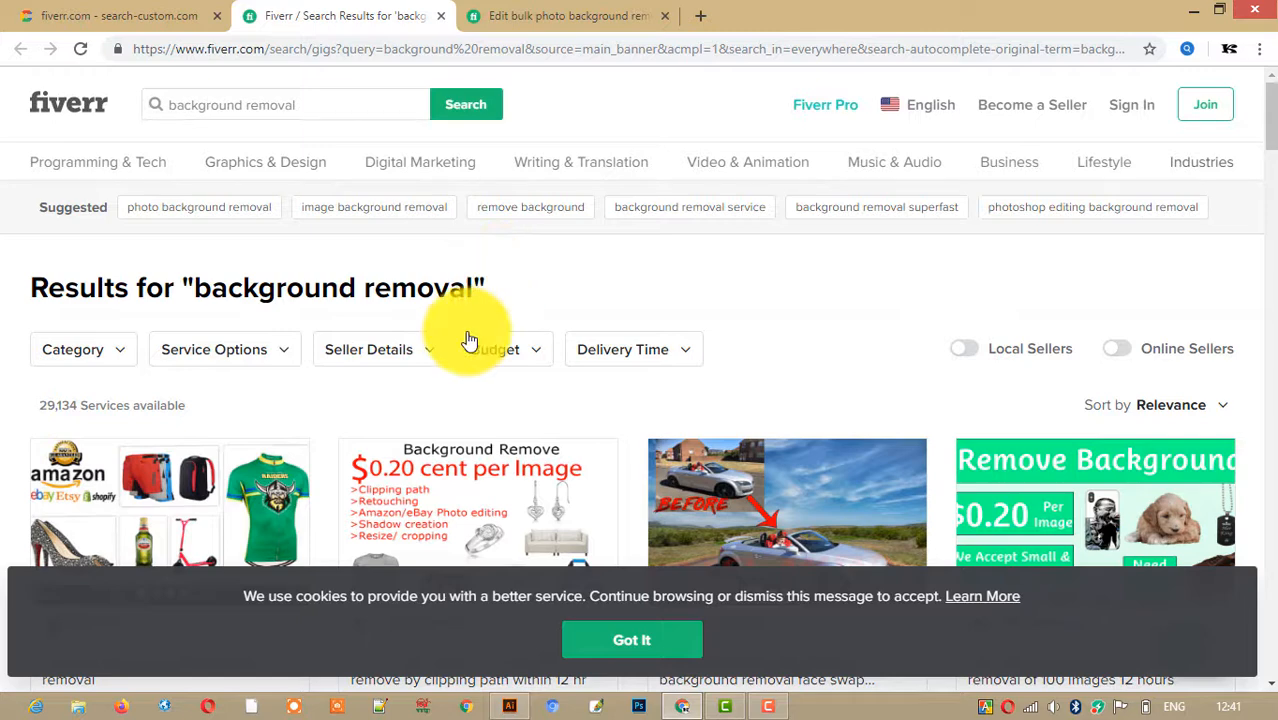
scroll(470, 341, "down", 1)
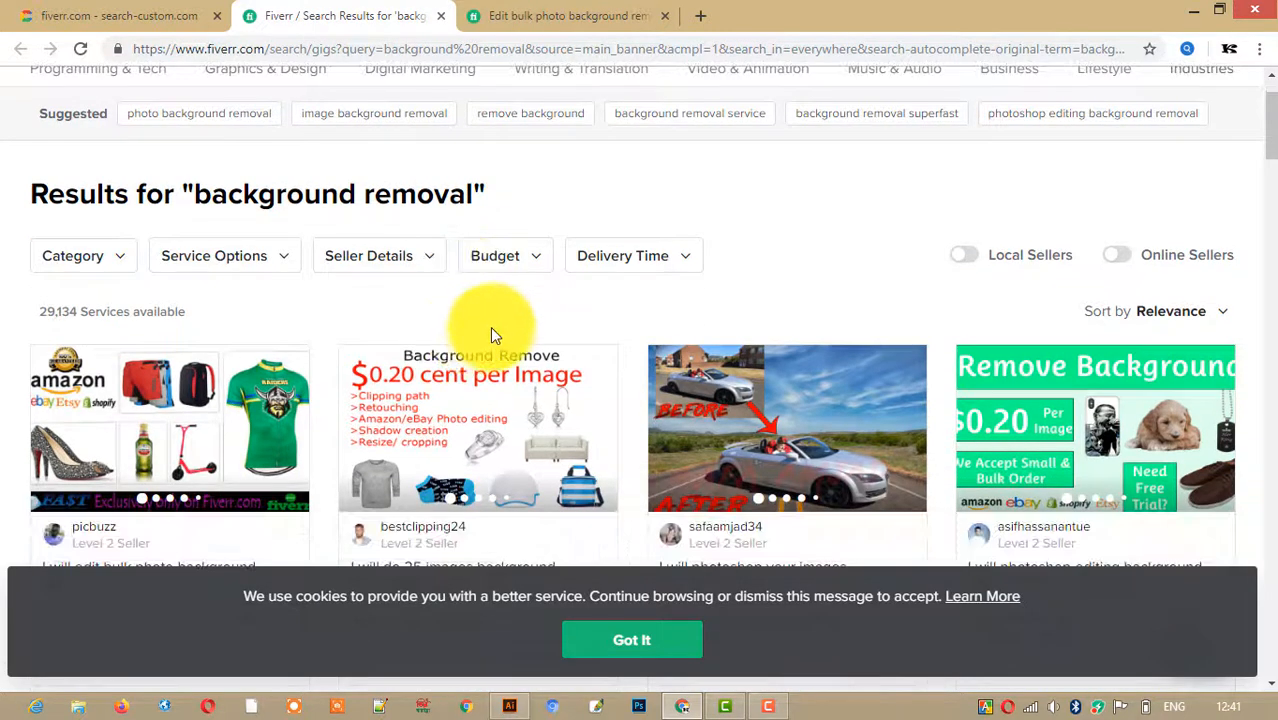
left_click(664, 17)
left_click(441, 17)
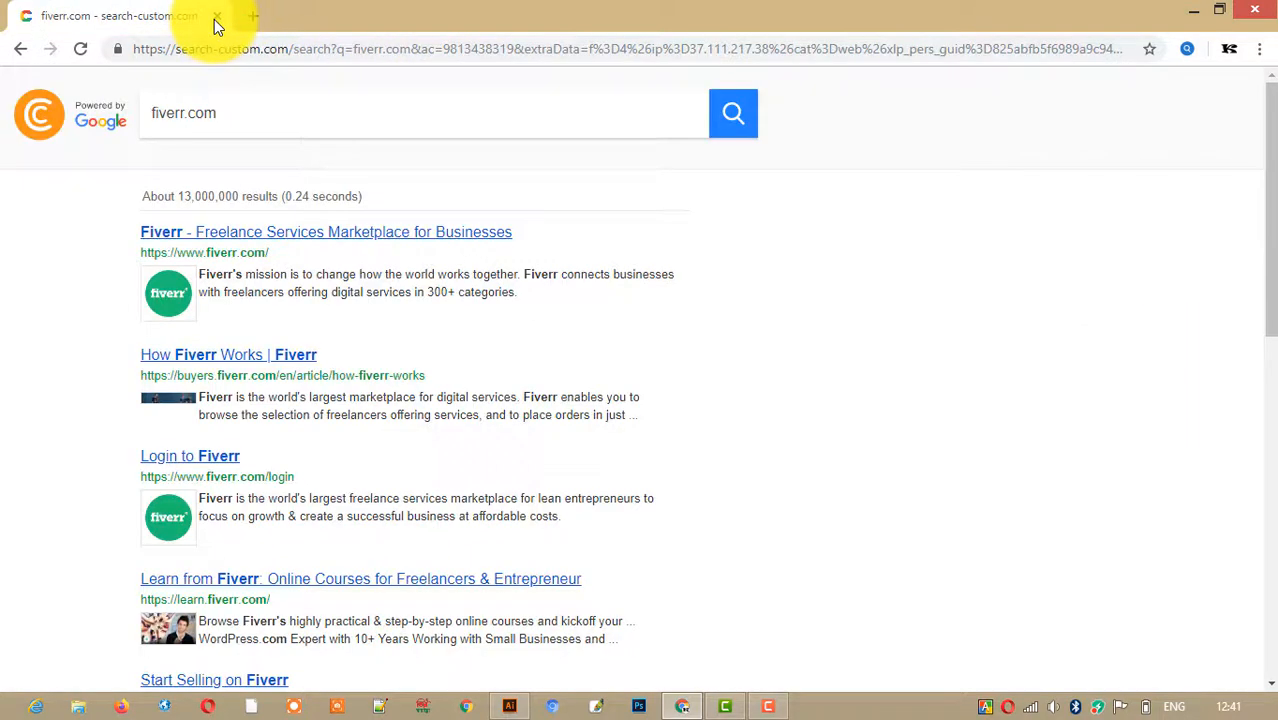
left_click(216, 17)
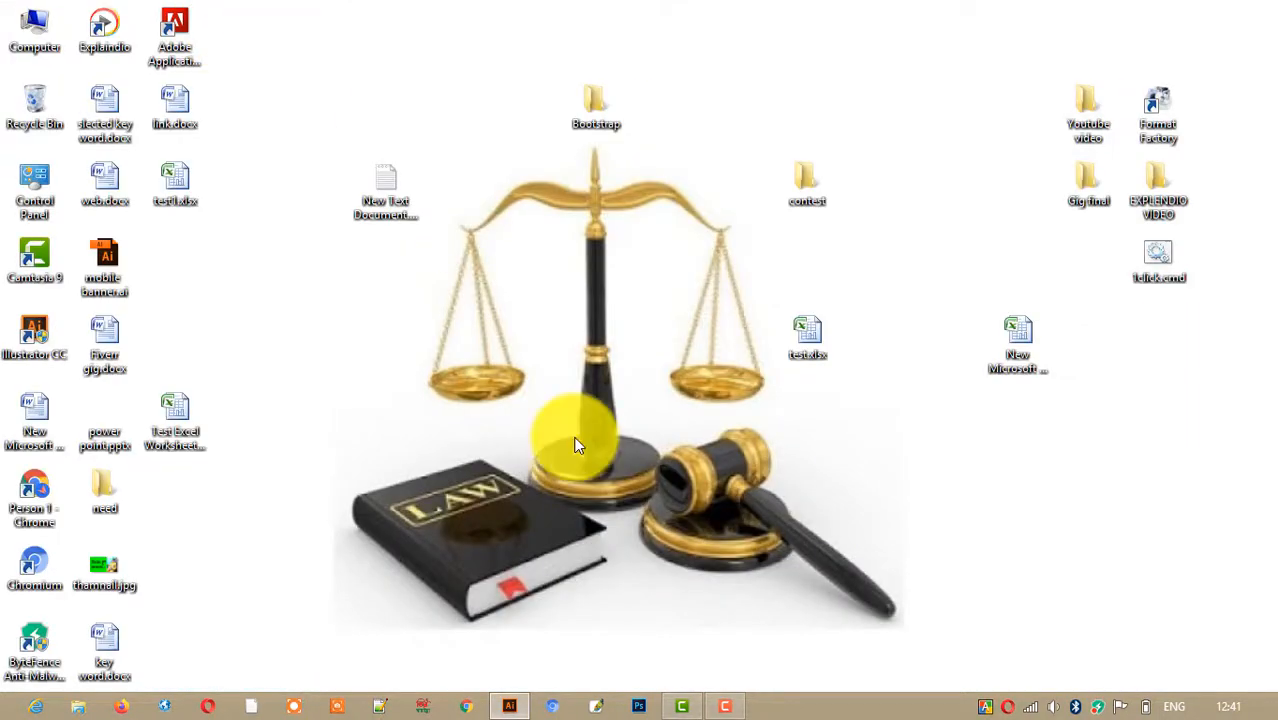
- Switch to Illustrator and nudge the pomegranate image slightly upward on the second artboard
mouse_move(495, 710)
left_click(510, 618)
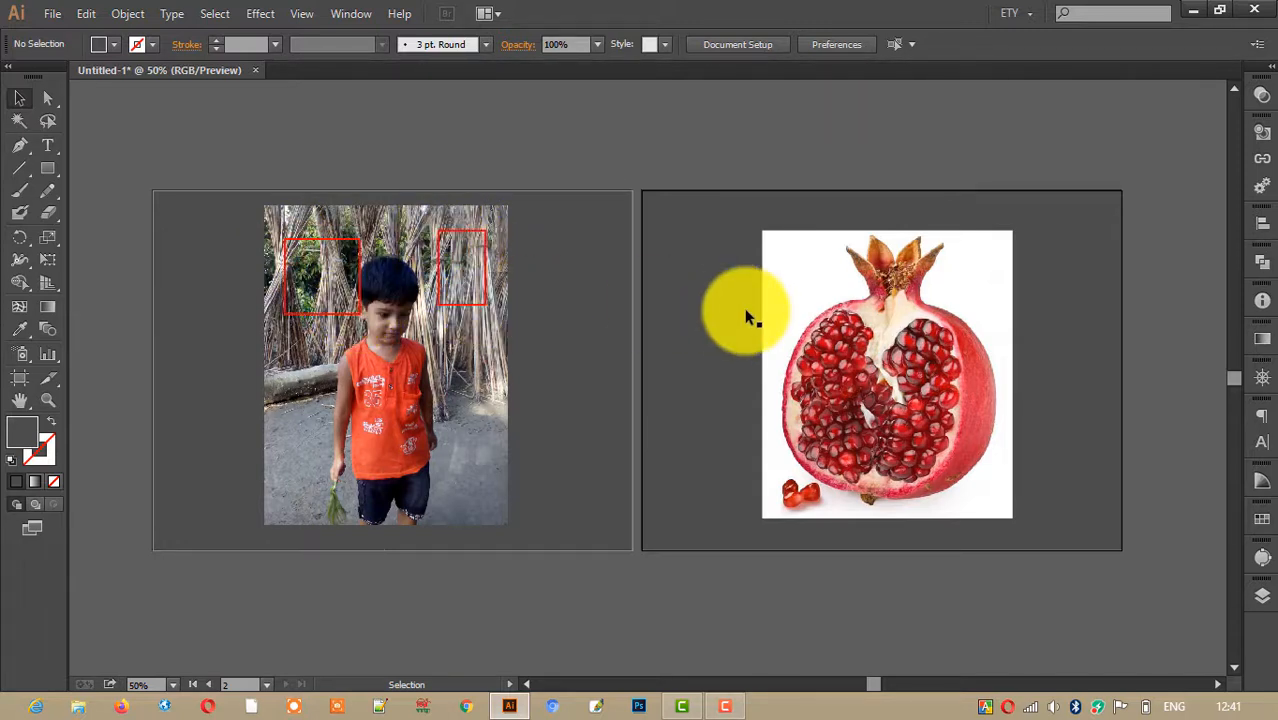
mouse_move(774, 254)
left_mouse_down()
mouse_move(814, 286)
mouse_move(774, 249)
left_mouse_up()
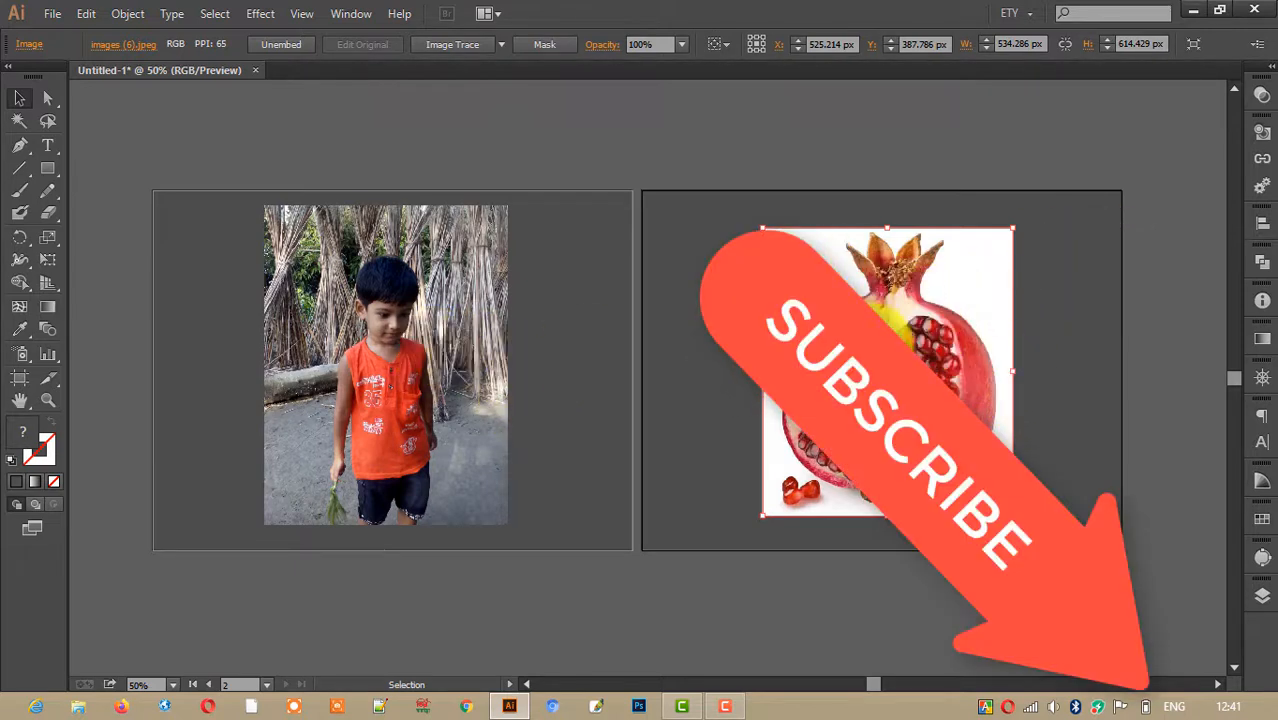
left_click(1062, 285)
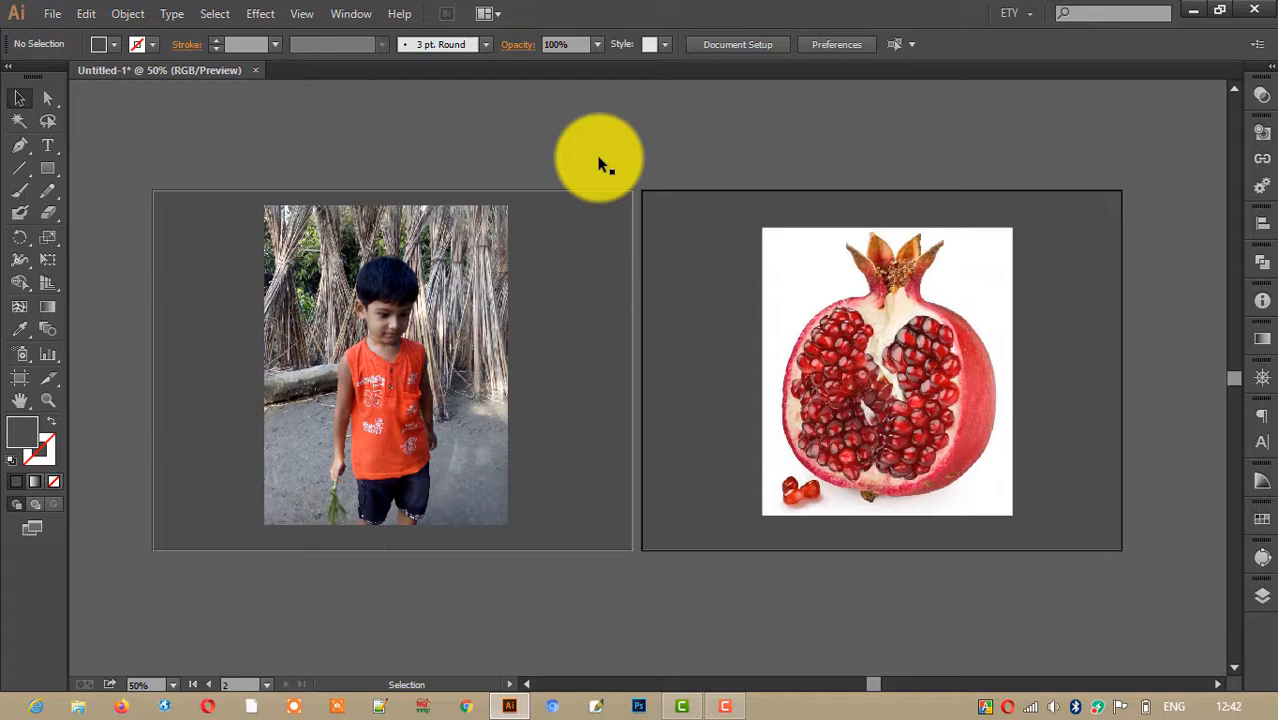
- Scale the pomegranate image down proportionally about its center to about 432 × 496 px
left_click(966, 306)
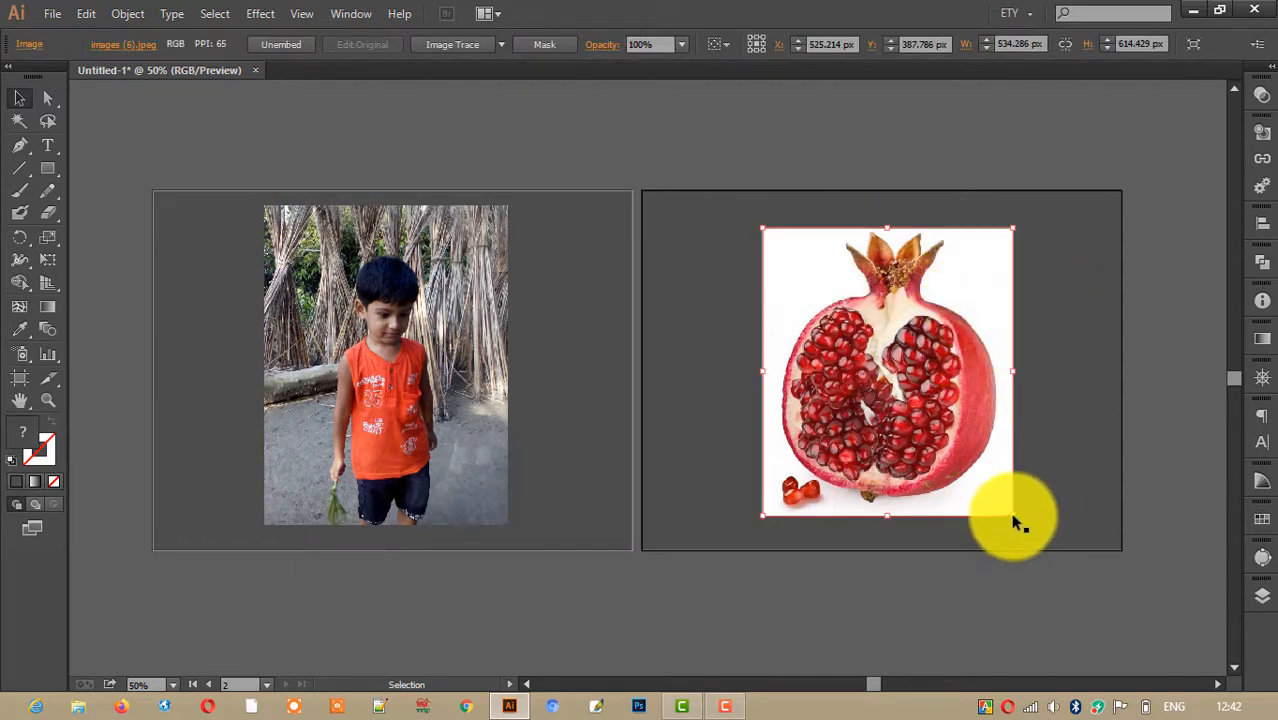
key("shift")
left_click_drag(1014, 516, 990, 487)
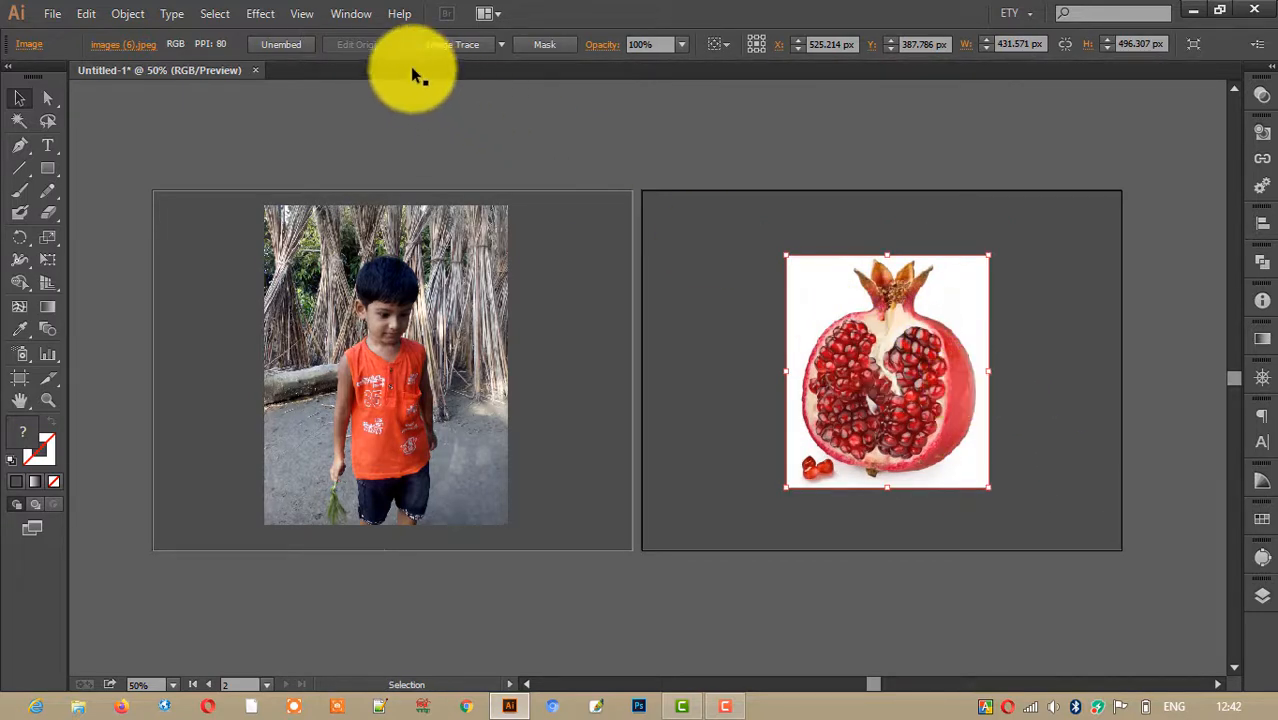
- Open the Image Trace settings for the pomegranate image and set the tracing mode to Color
left_click(358, 15)
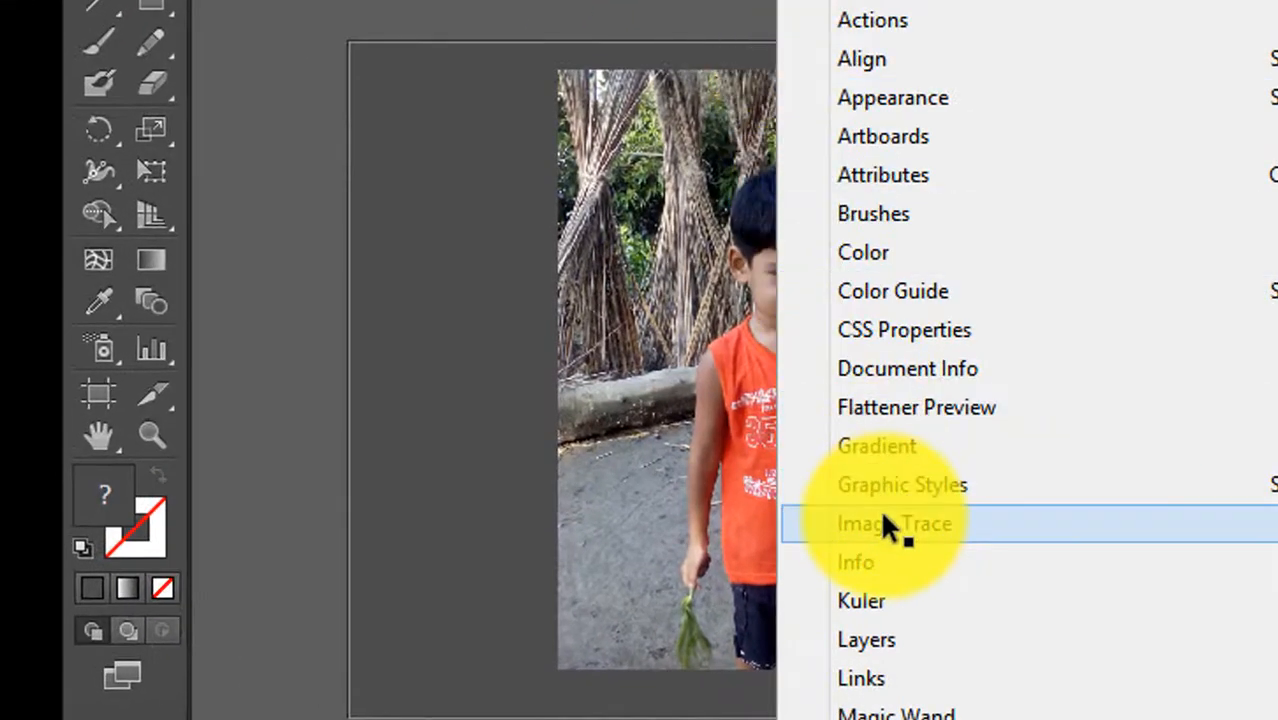
left_click(883, 520)
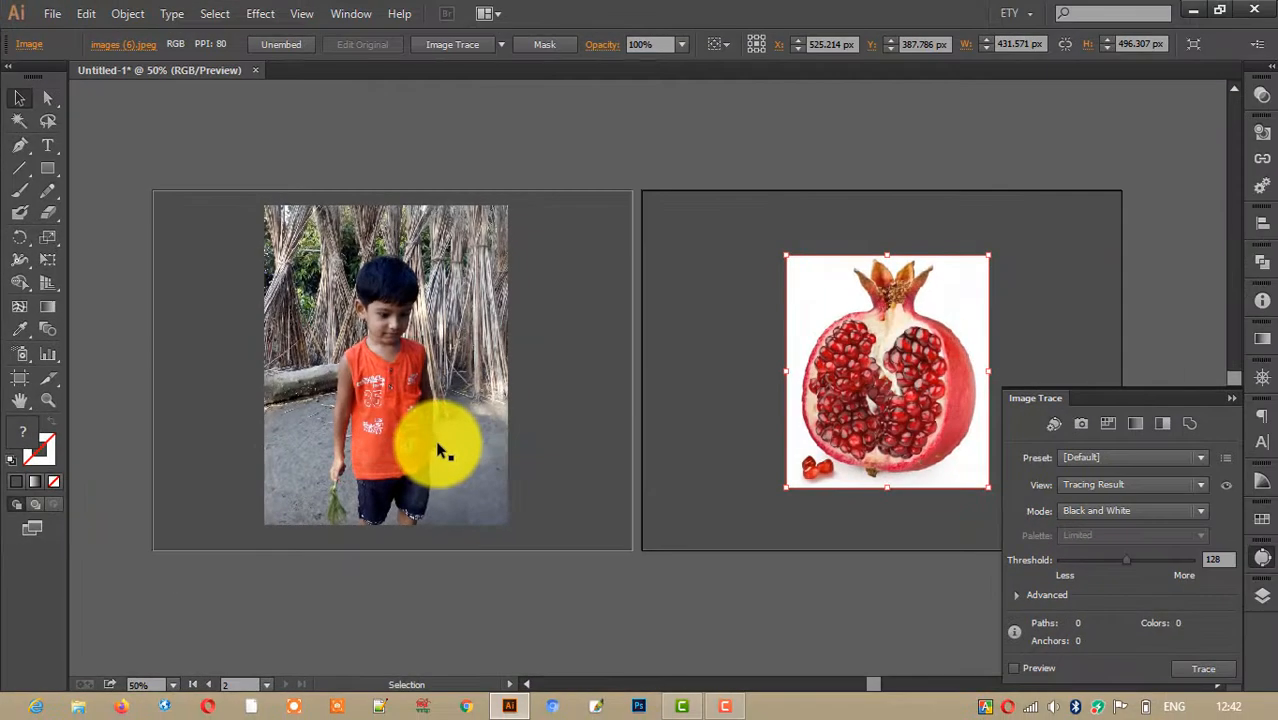
mouse_move(1141, 399)
left_mouse_down()
mouse_move(785, 294)
mouse_move(623, 179)
left_mouse_up()
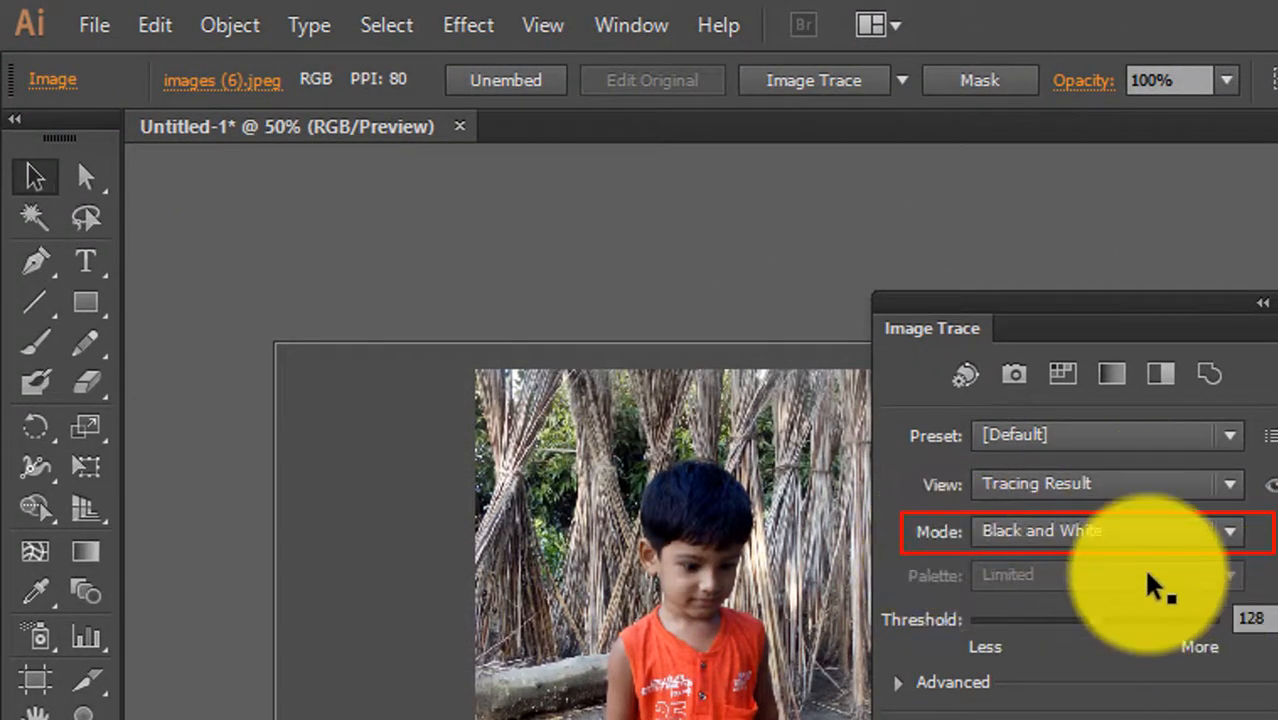
left_click(1231, 533)
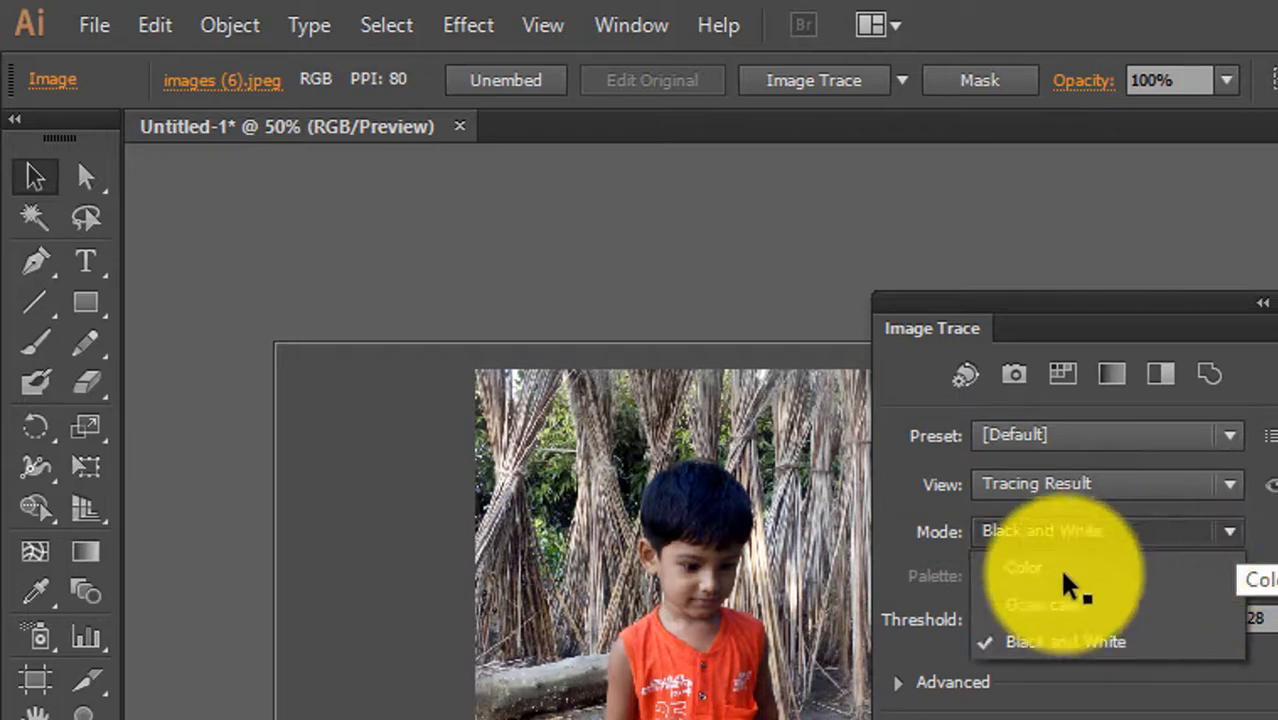
left_click(1030, 578)
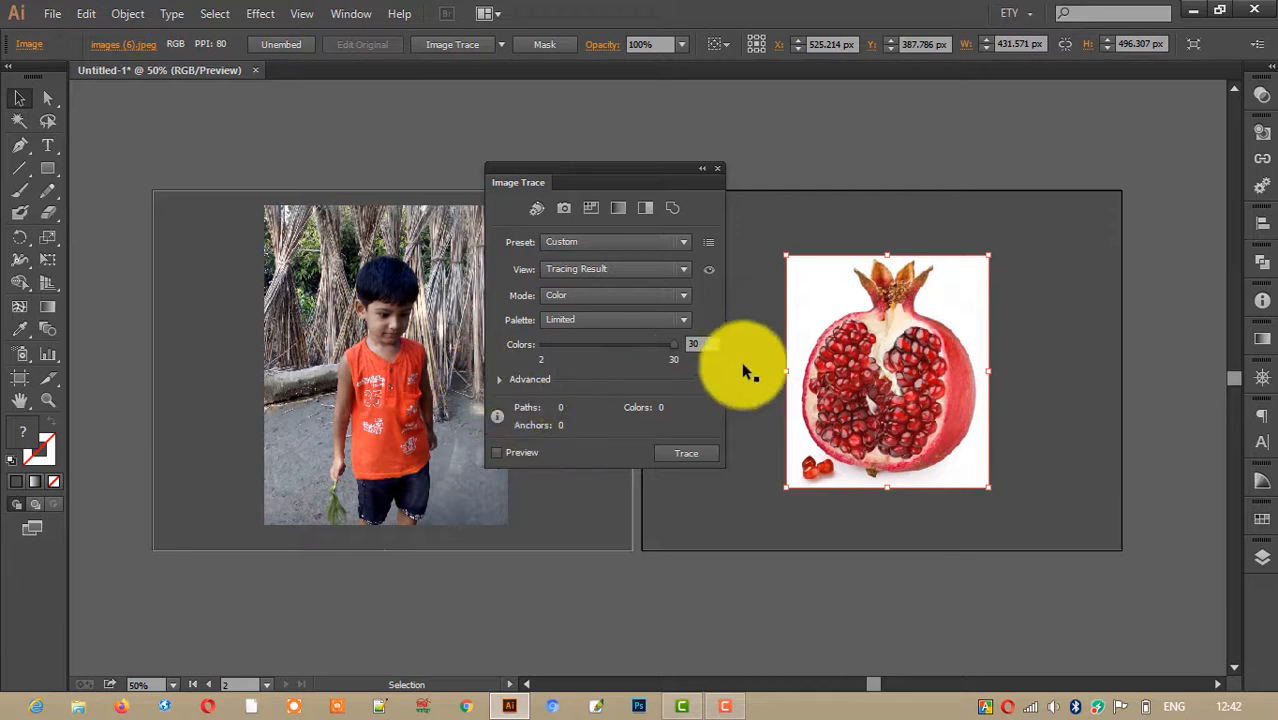
- Enable Ignore White in the advanced trace options and apply the trace to the pomegranate through Preview, removing its white background
left_click(498, 378)
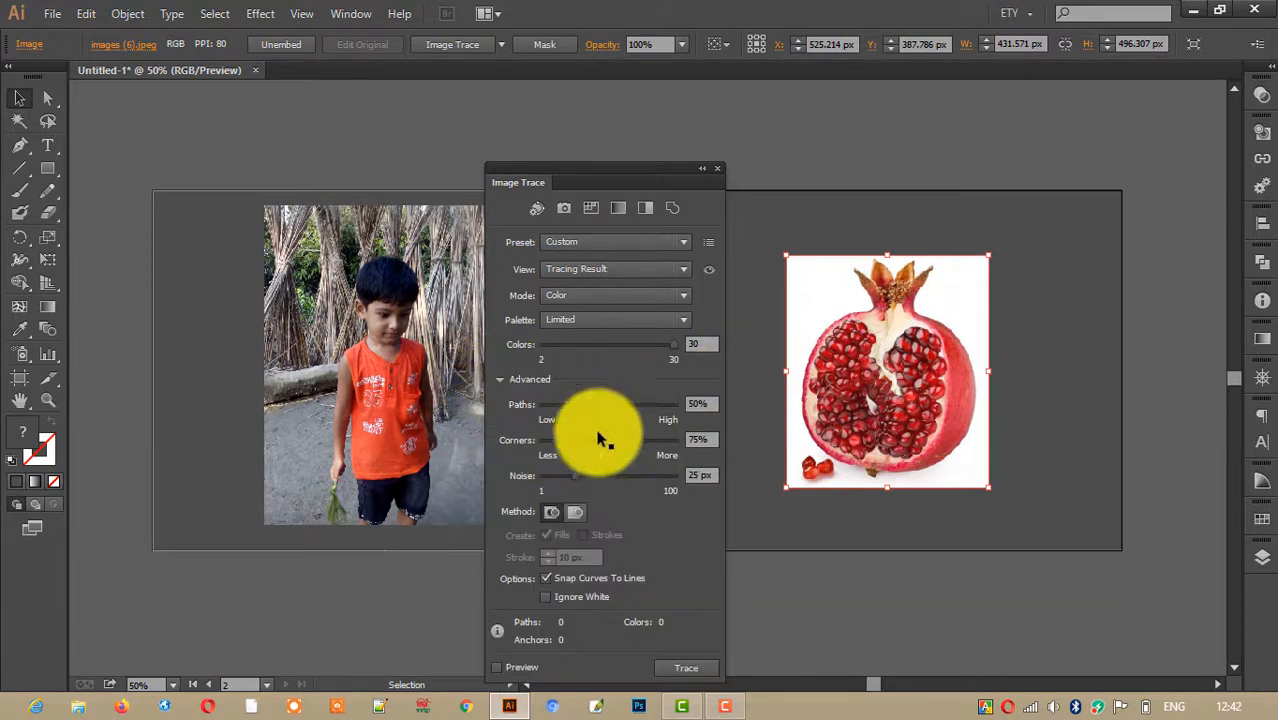
left_click_drag(602, 168, 600, 86)
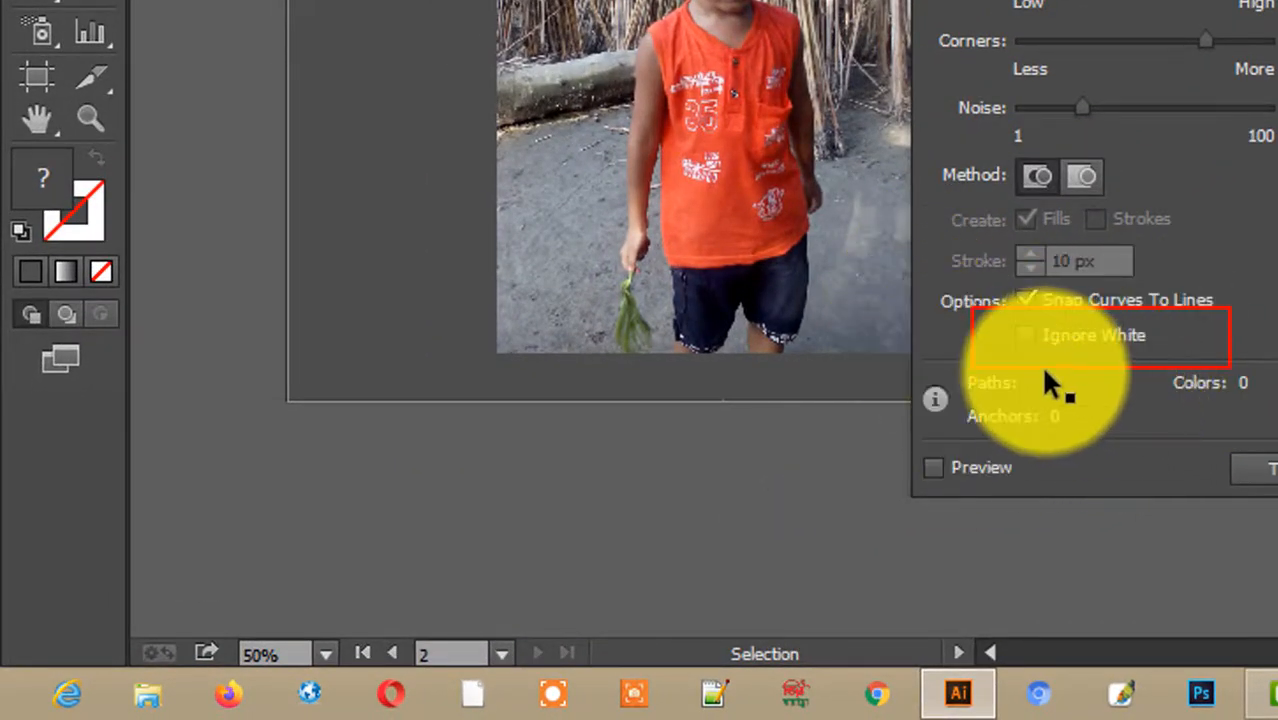
left_click(1027, 337)
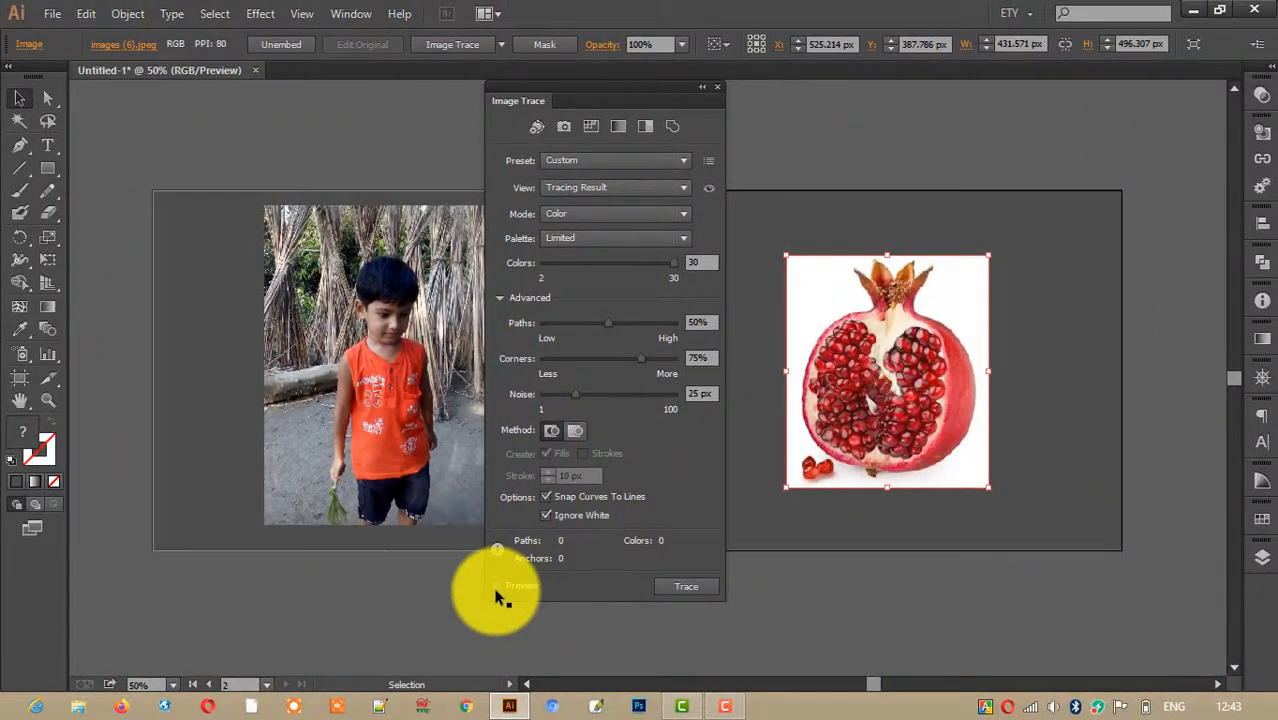
left_click(793, 505)
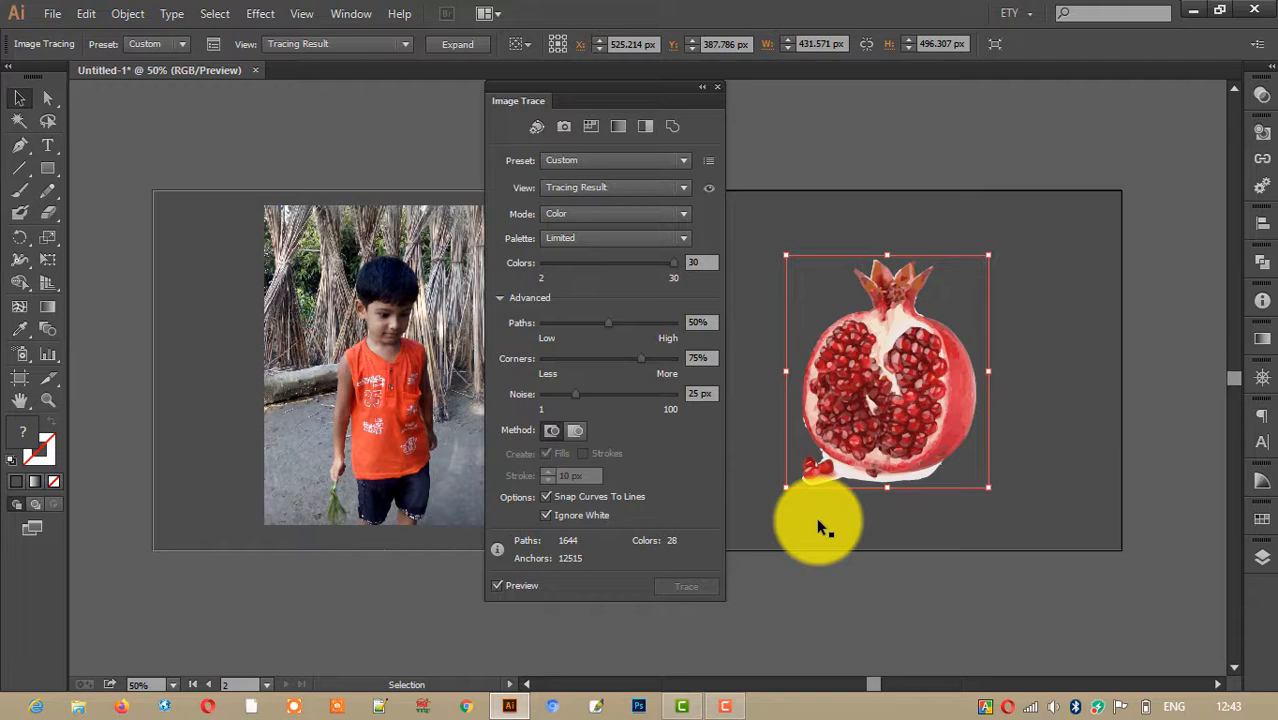
left_click(702, 94)
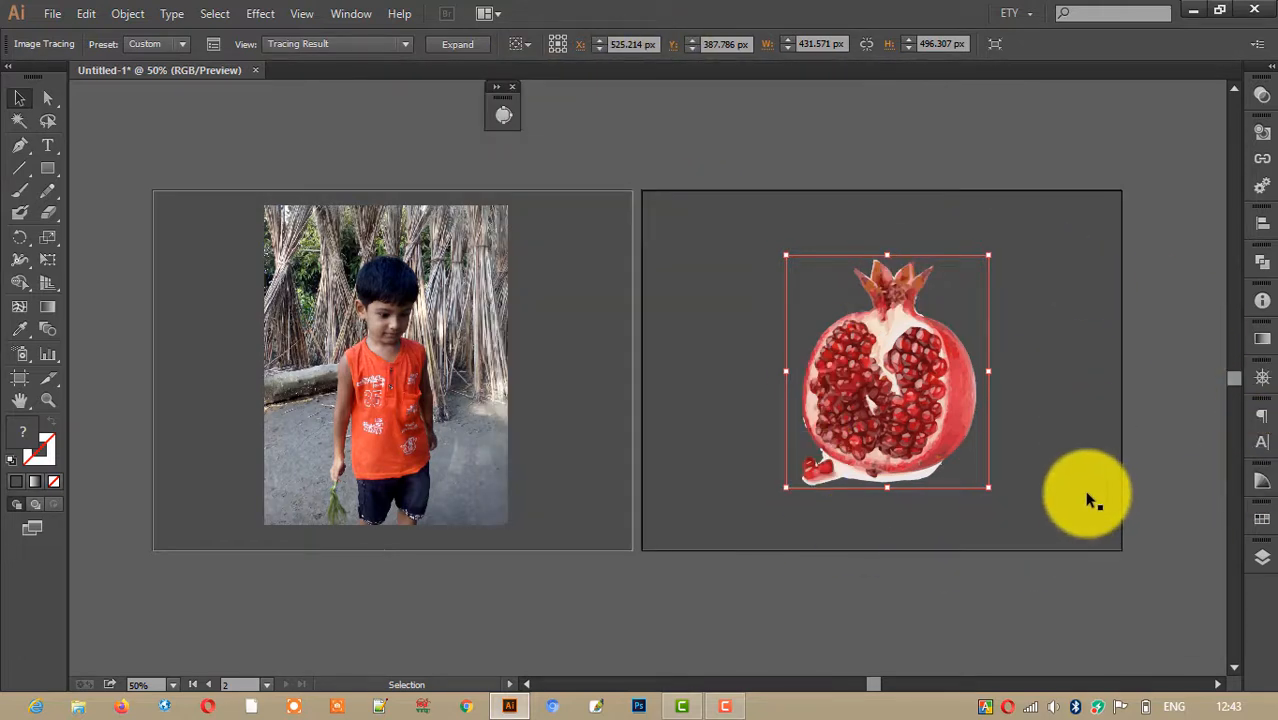
left_click(1040, 370)
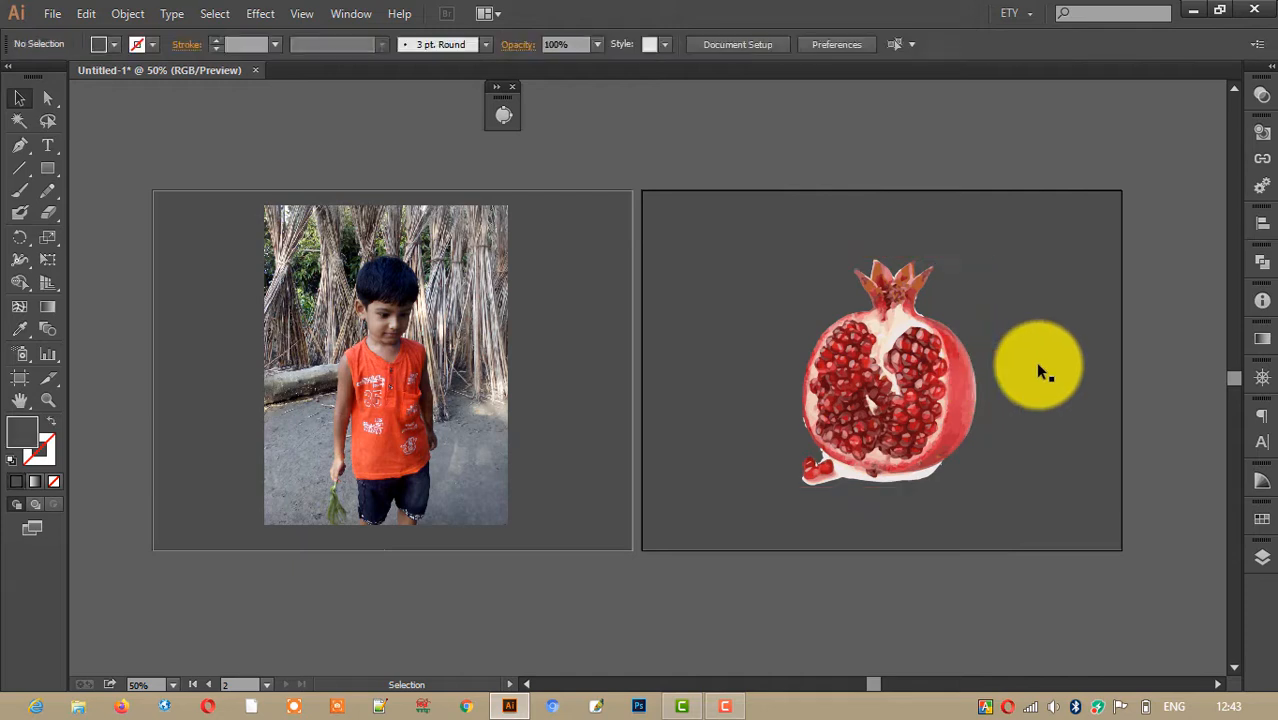
- Move the traced pomegranate to about X 505 px, Y 360 px and dock the collapsed Image Trace panel
left_click(930, 388)
mouse_move(930, 388)
left_mouse_down()
mouse_move(828, 372)
mouse_move(942, 349)
mouse_move(945, 332)
mouse_move(868, 398)
mouse_move(884, 348)
mouse_move(890, 357)
mouse_move(904, 342)
mouse_move(884, 376)
mouse_move(890, 399)
mouse_move(903, 365)
mouse_move(903, 383)
left_mouse_up()
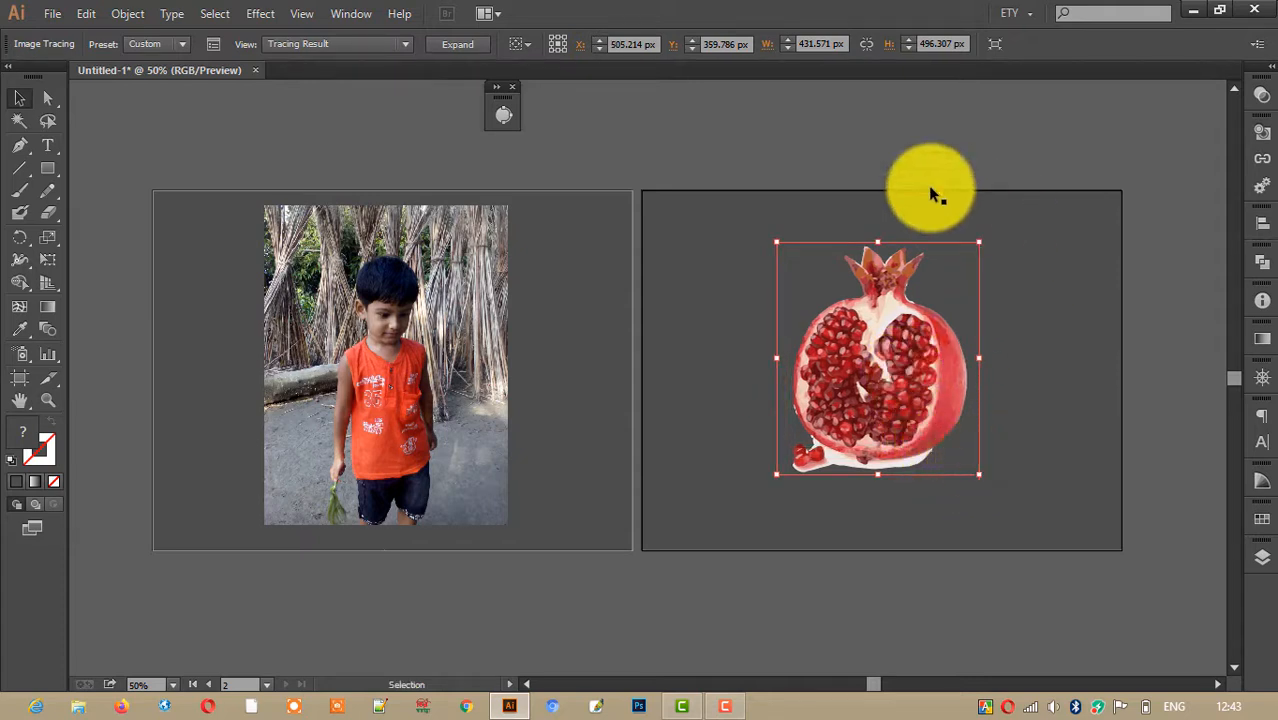
left_click(1008, 325)
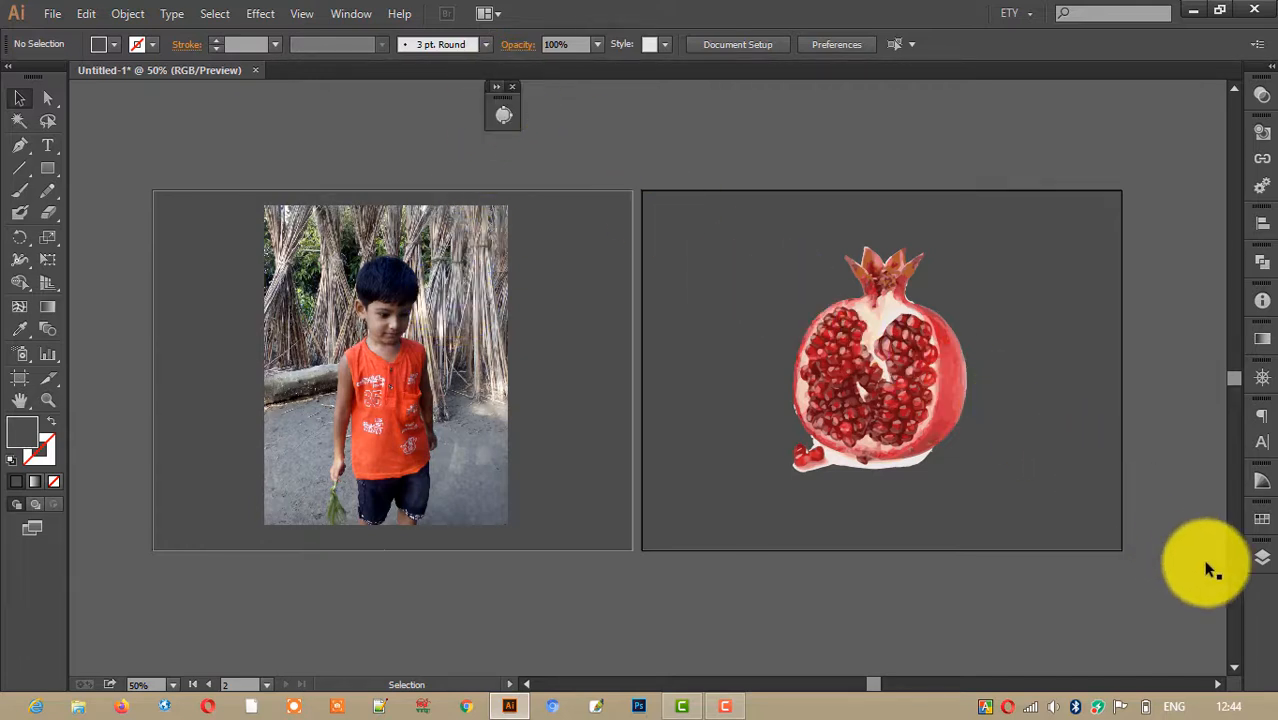
left_click_drag(501, 98, 1250, 600)
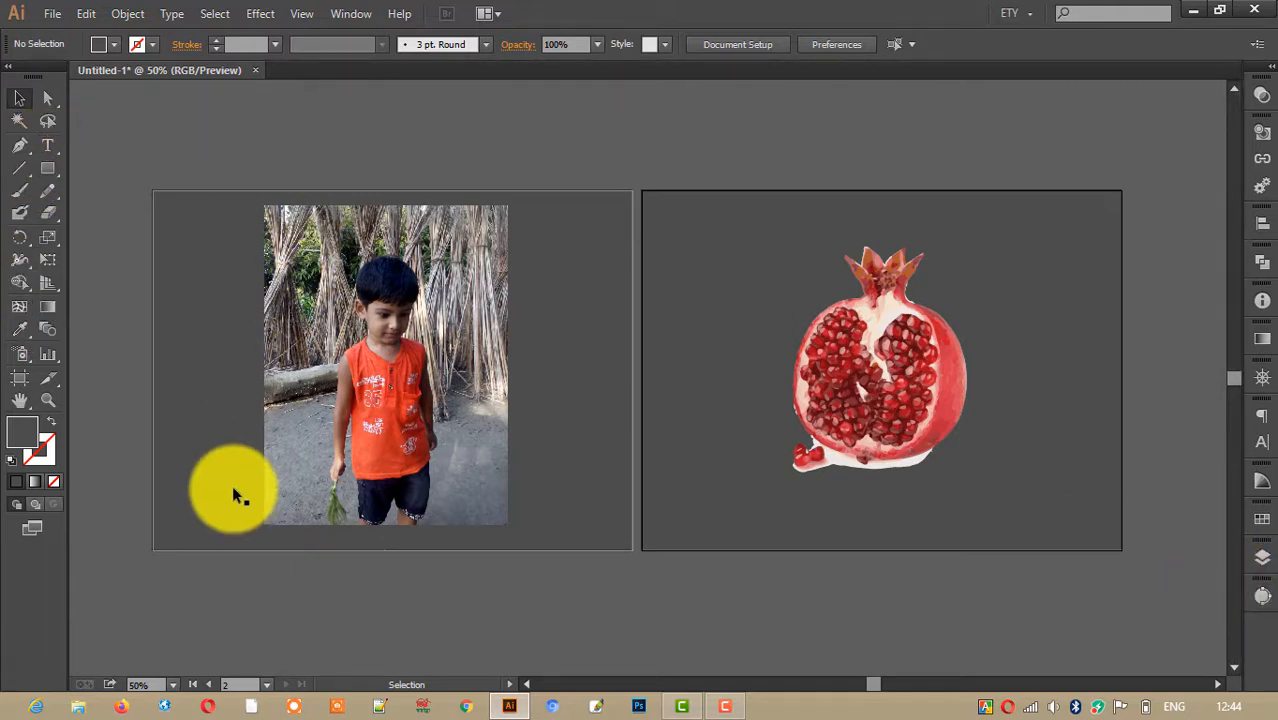
- Set up the Pen tool with no fill and a black stroke for outlining the boy in the photo
left_click(47, 399)
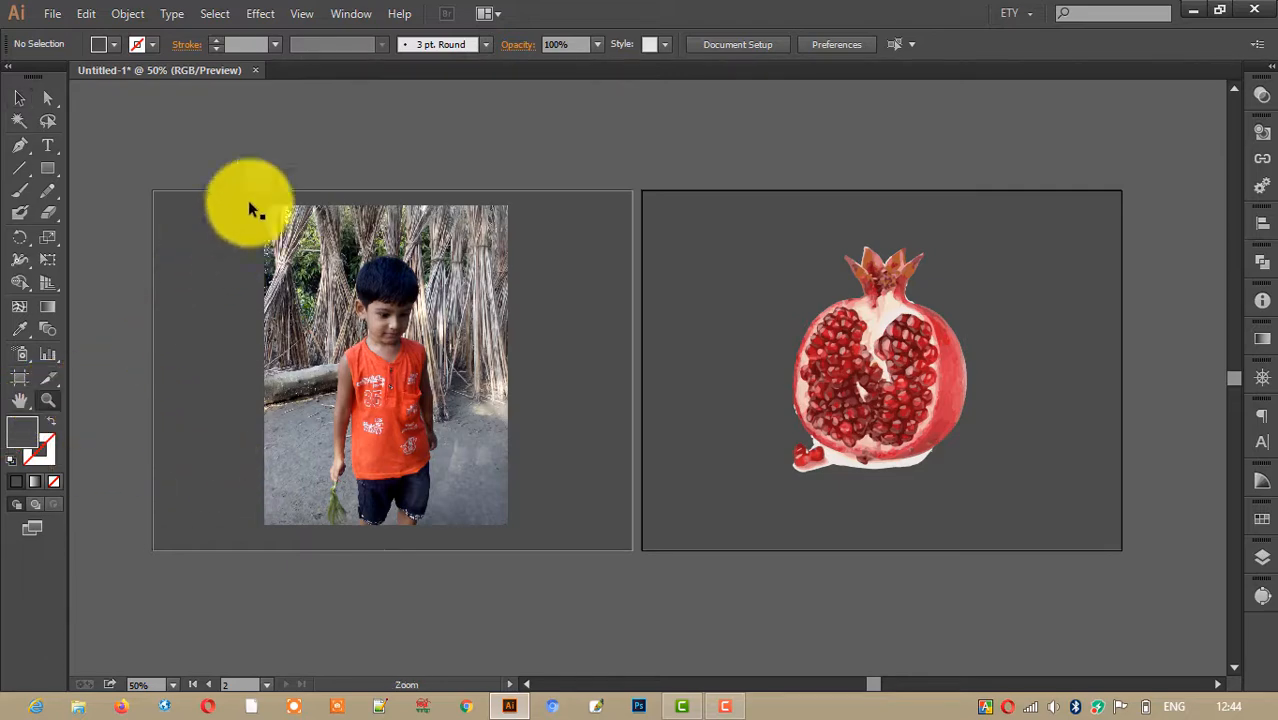
left_click_drag(200, 167, 562, 585)
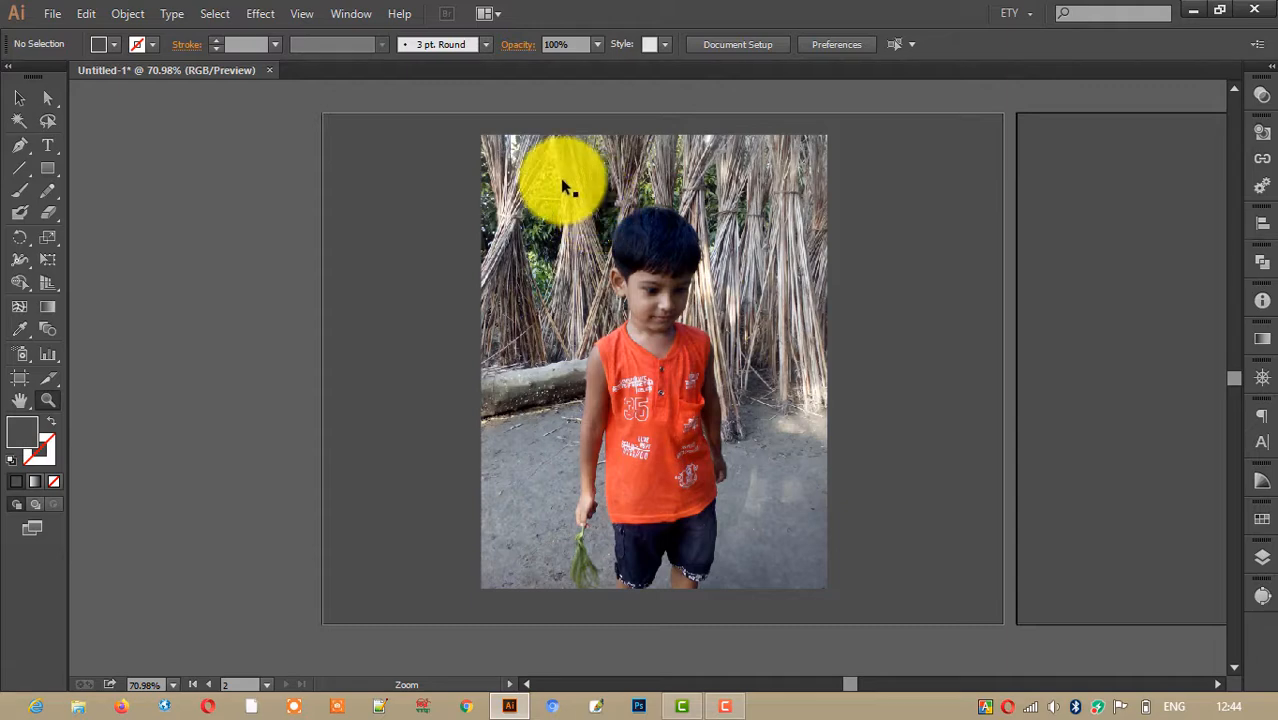
left_click_drag(564, 181, 809, 655)
scroll(774, 495, "up", 1)
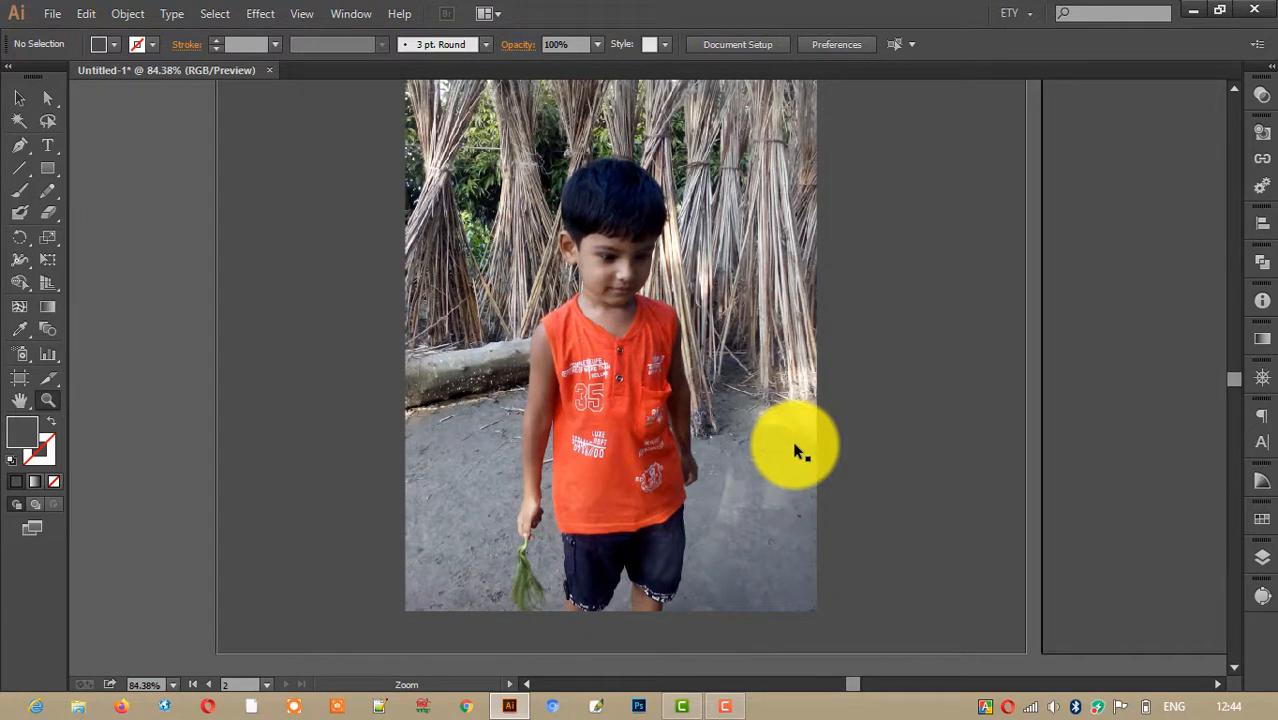
scroll(524, 353, "up", 1)
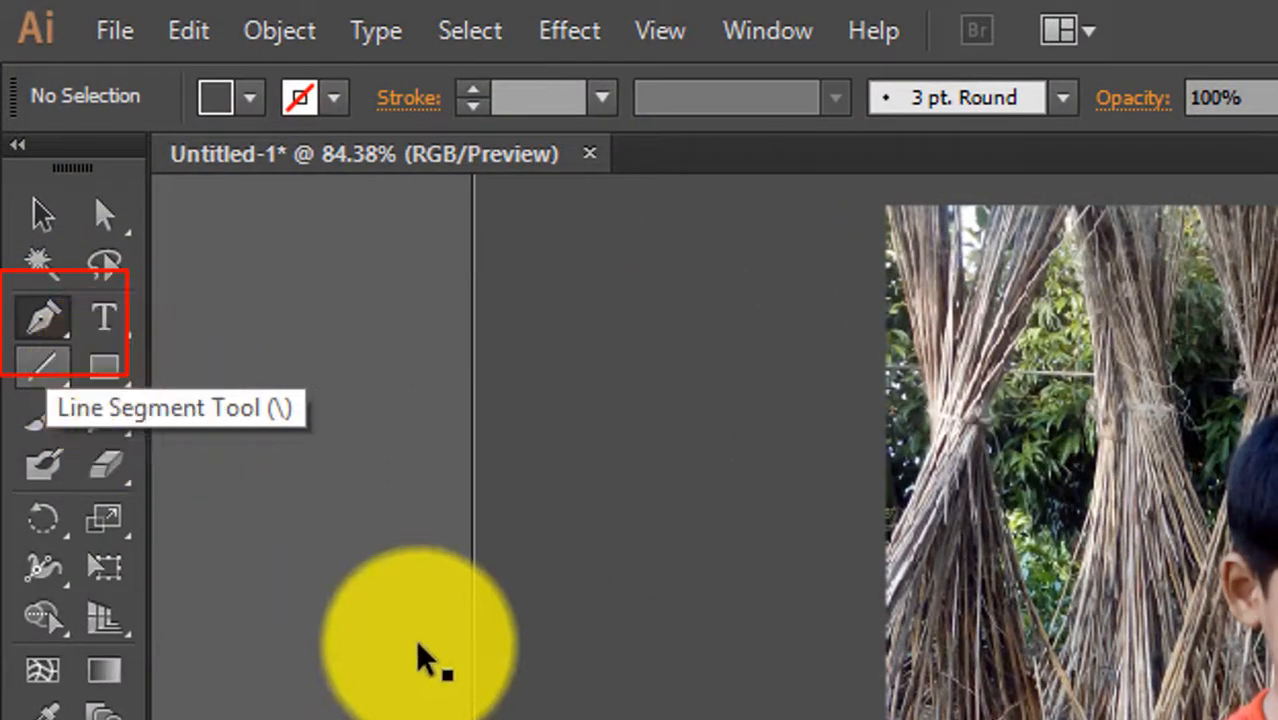
left_click(46, 335)
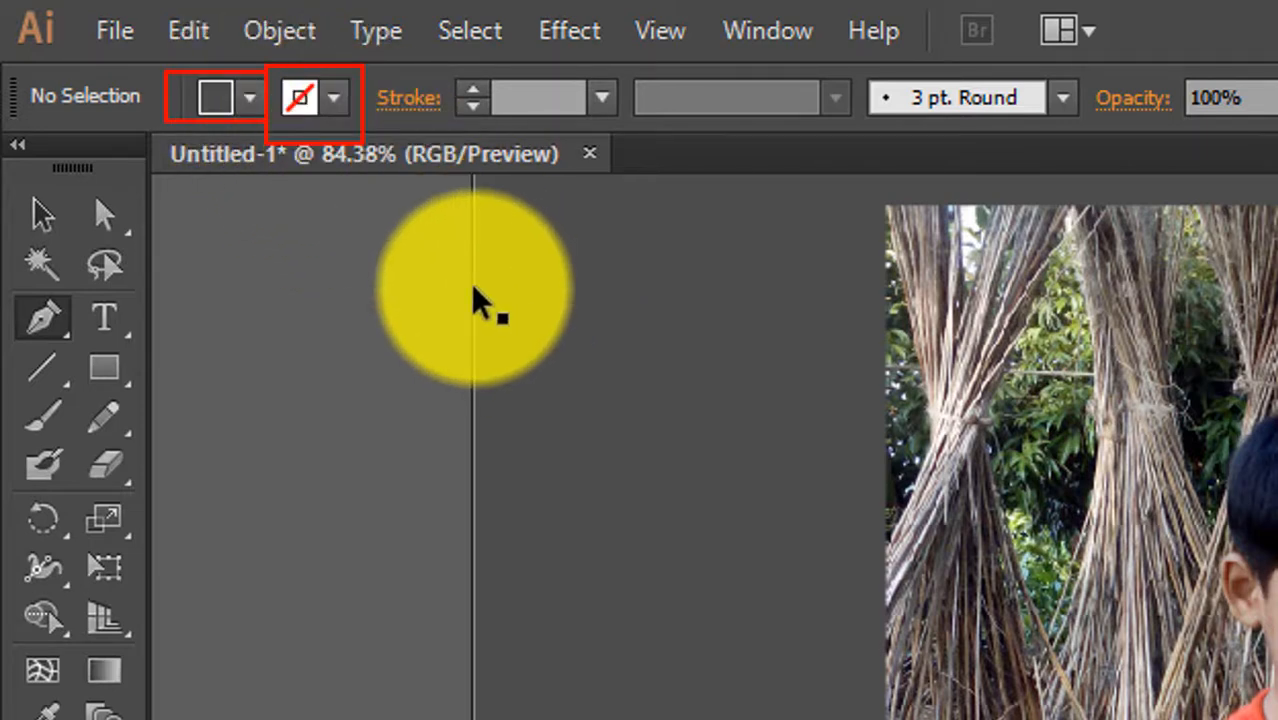
left_click(247, 99)
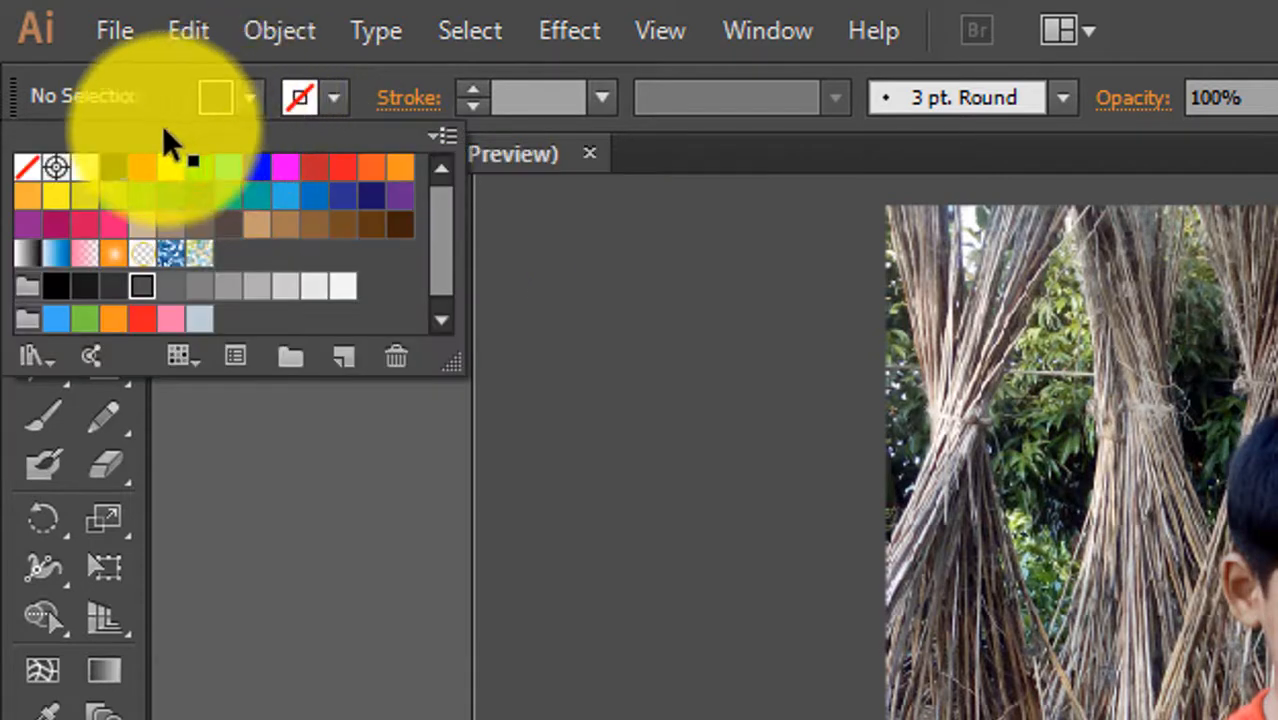
left_click(27, 164)
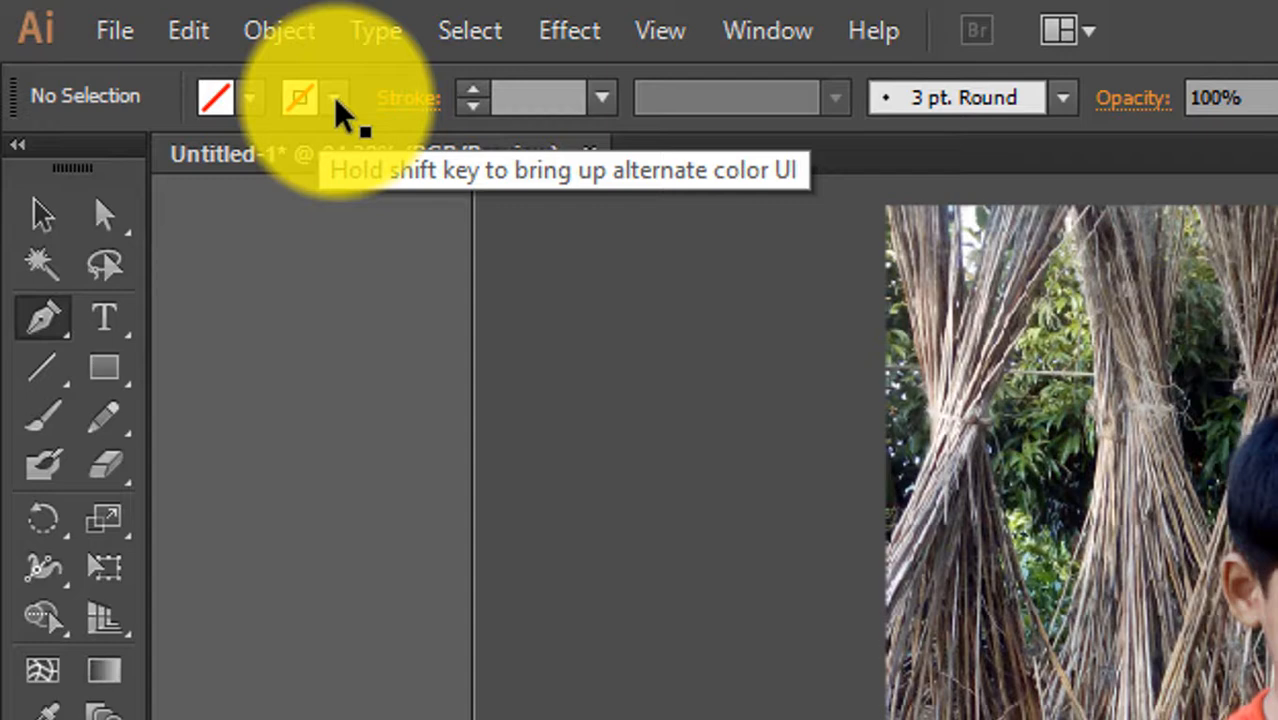
left_click(336, 99)
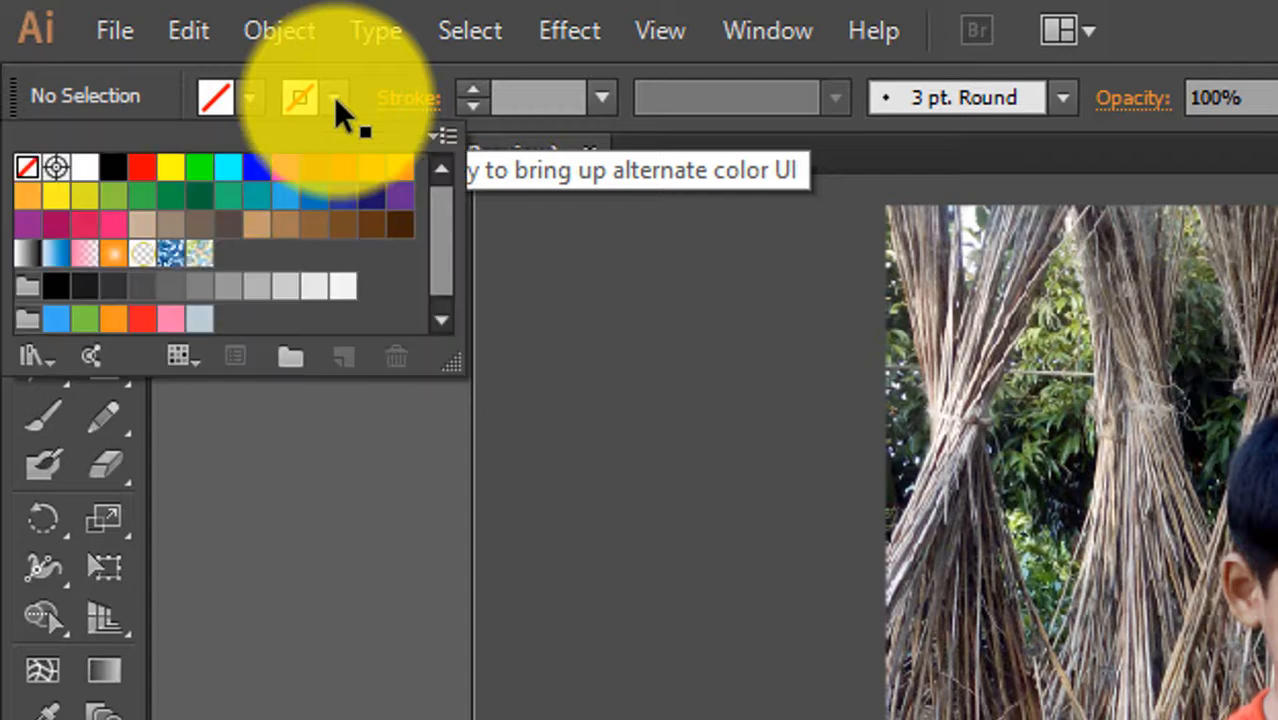
left_click(113, 158)
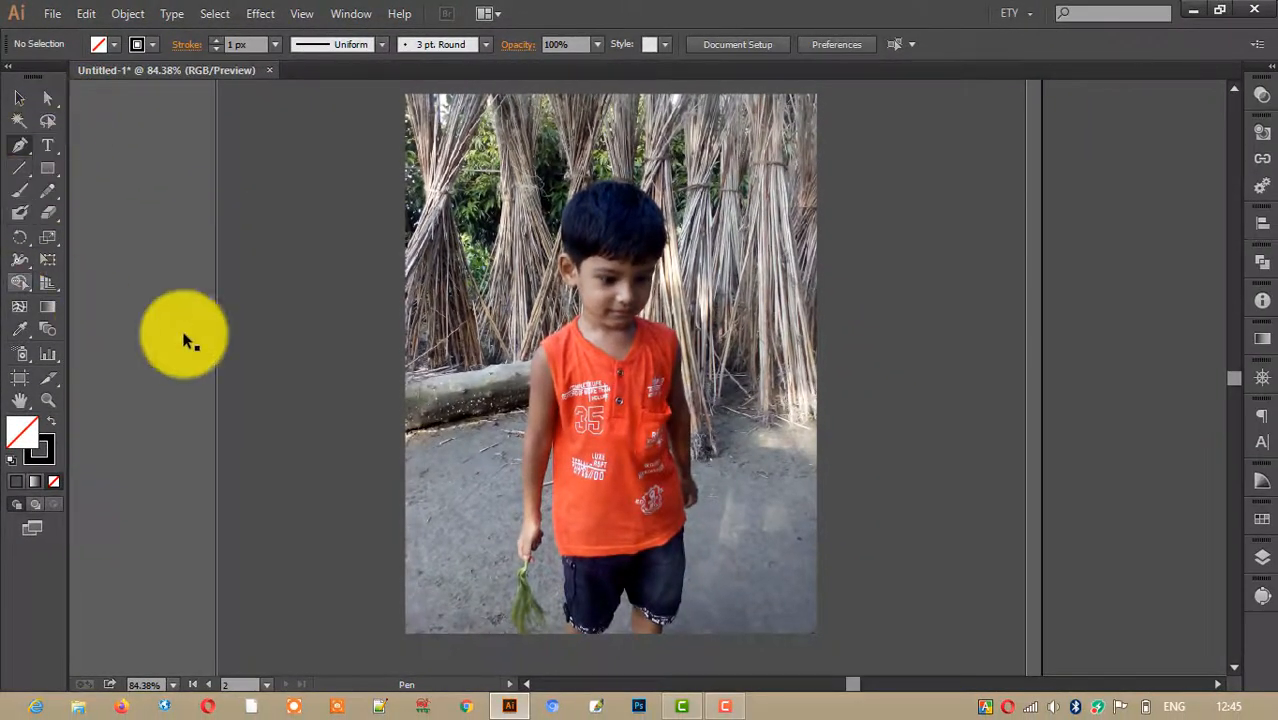
- Start a Pen tool path at the hand holding the grass and trace up the outer arm and shoulder to the neck
scroll(645, 378, "down", 2)
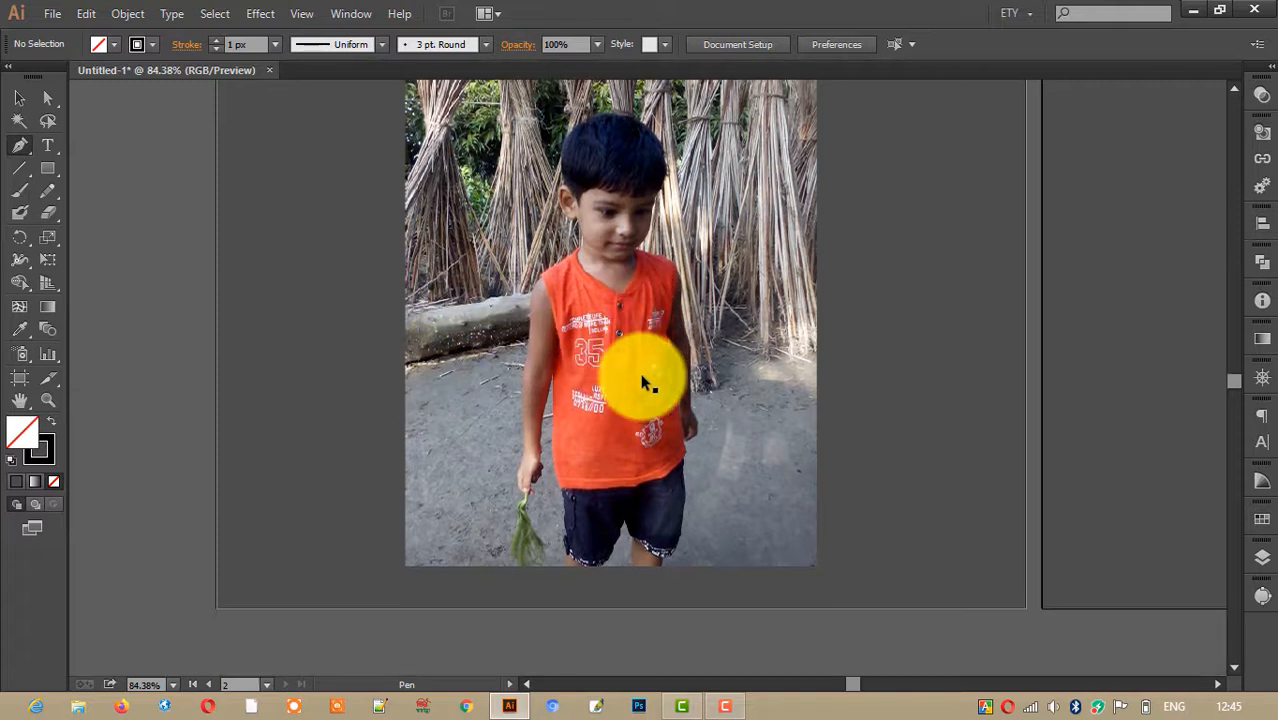
scroll(570, 405, "down", 1)
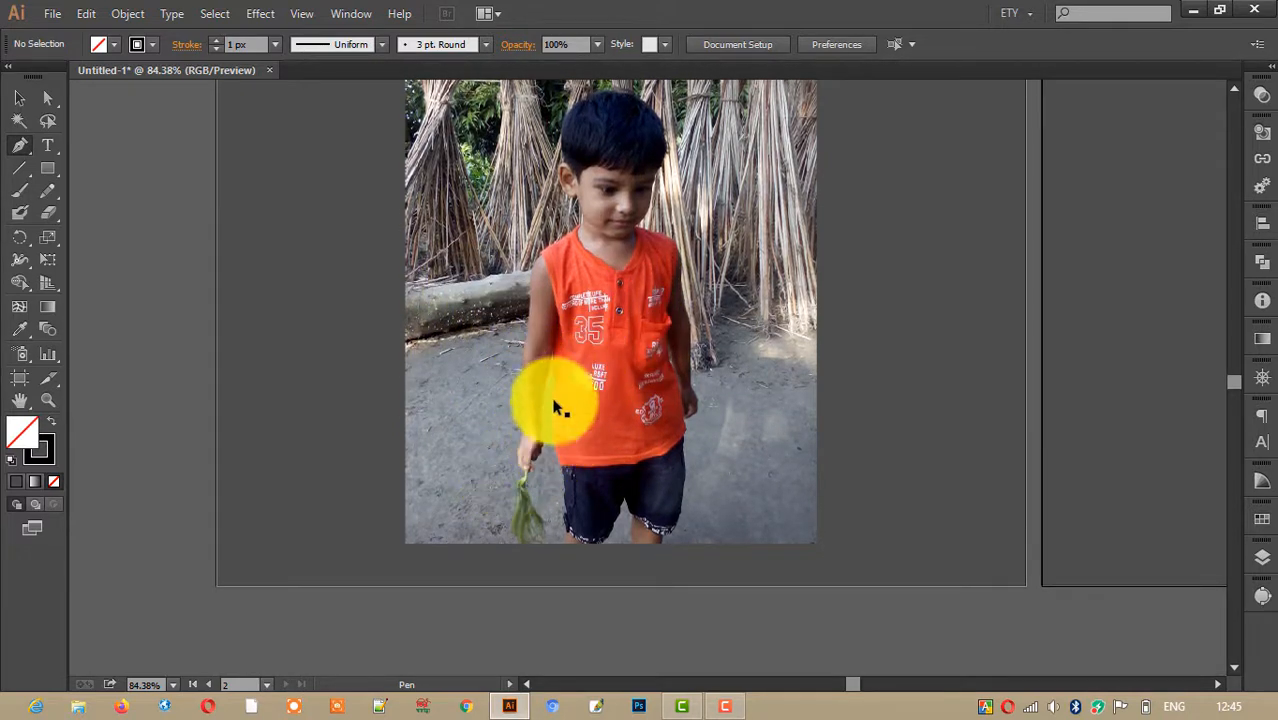
scroll(576, 335, "up", 1)
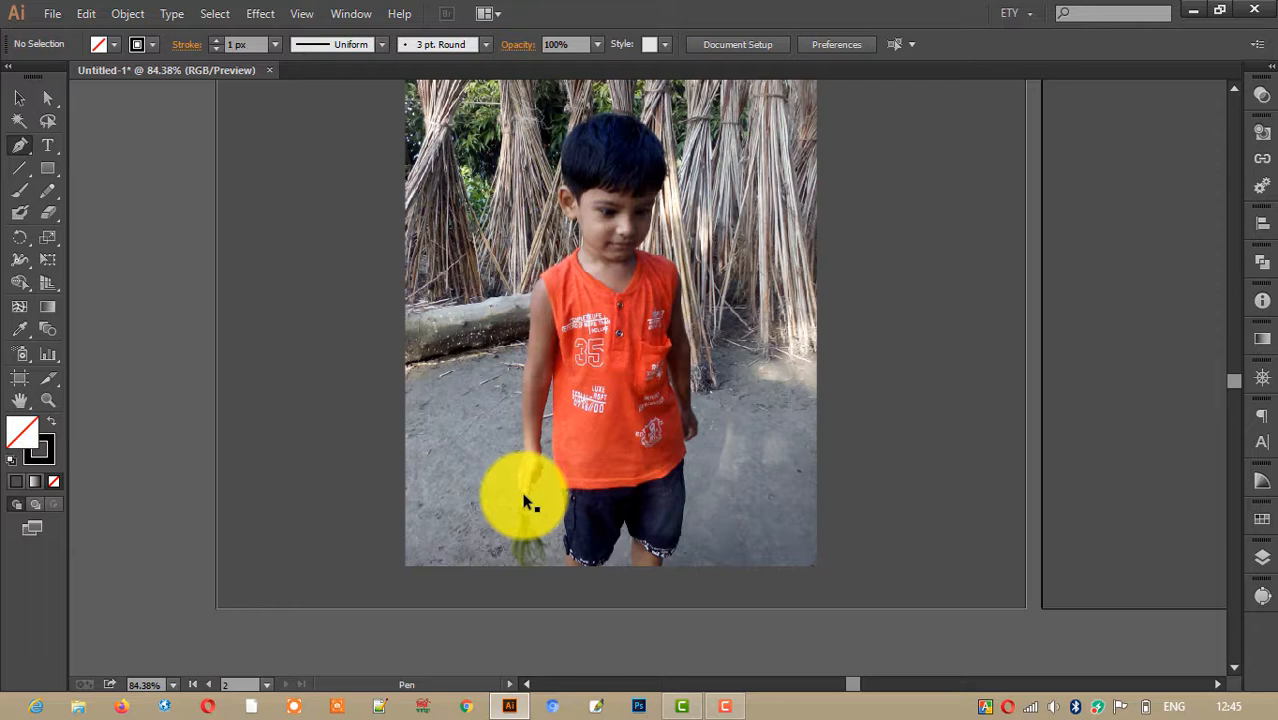
left_click(526, 500)
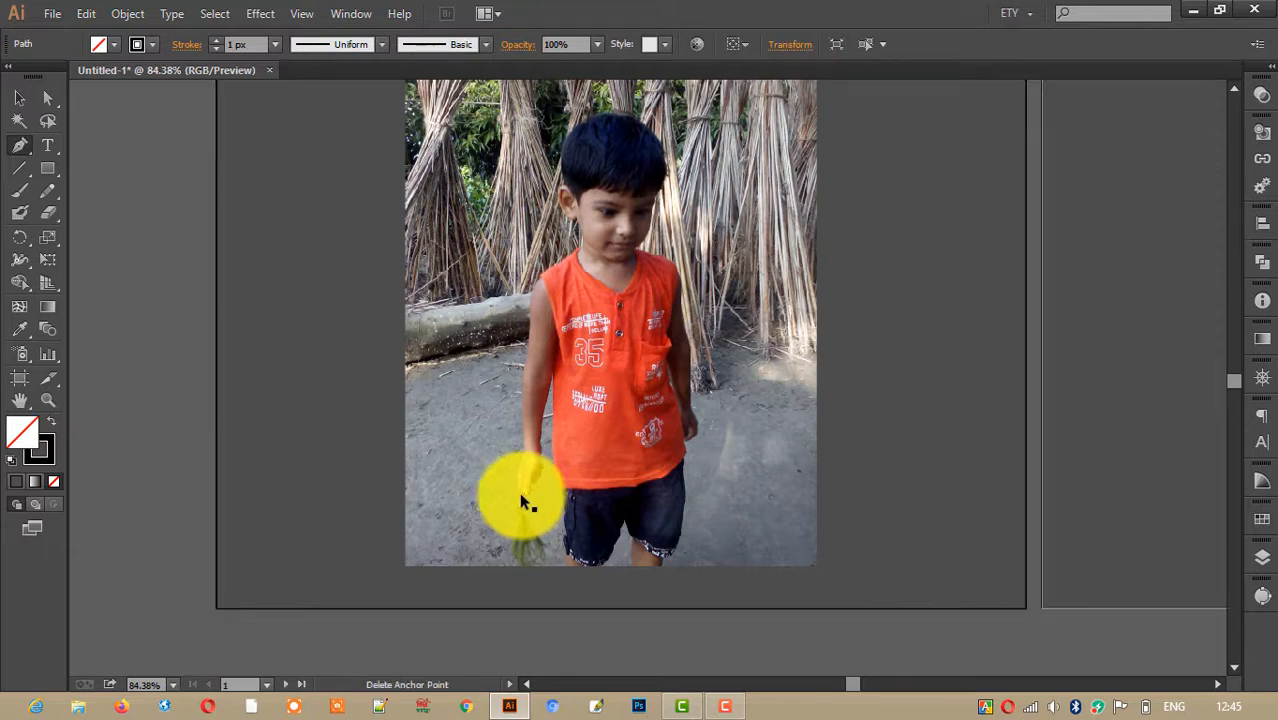
left_click(540, 429)
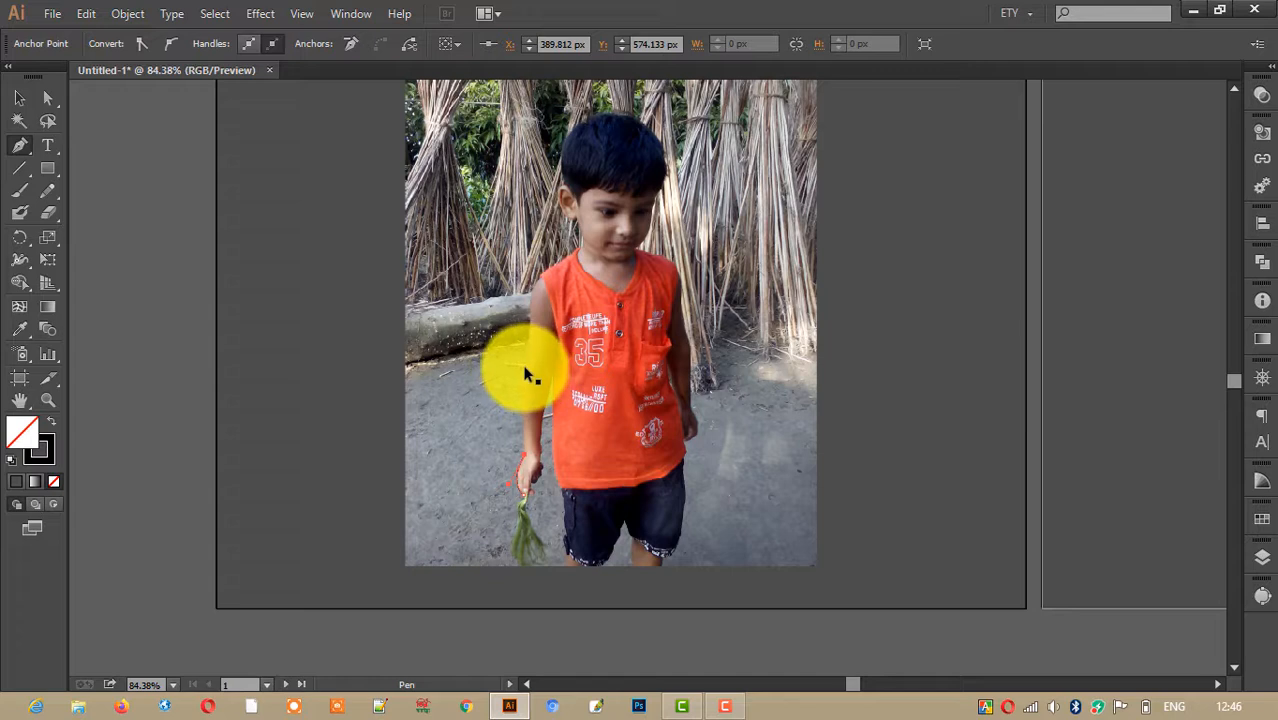
left_click_drag(527, 364, 530, 347)
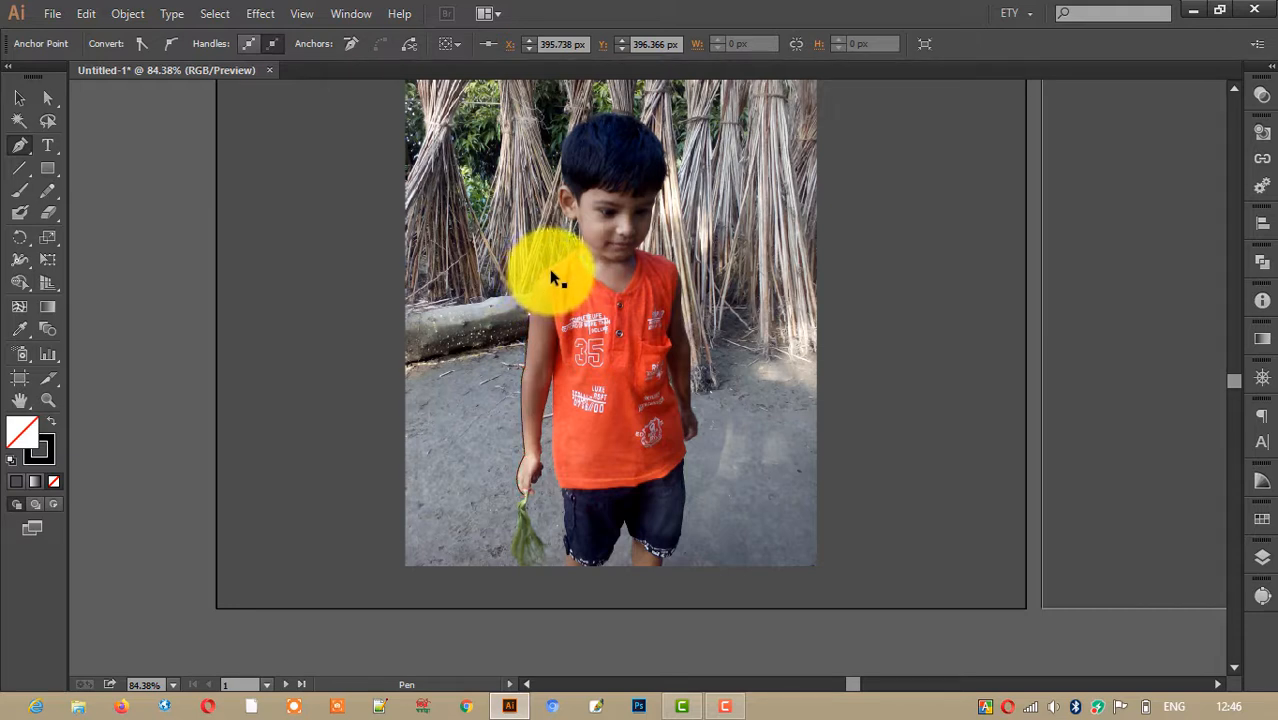
left_click_drag(550, 270, 548, 268)
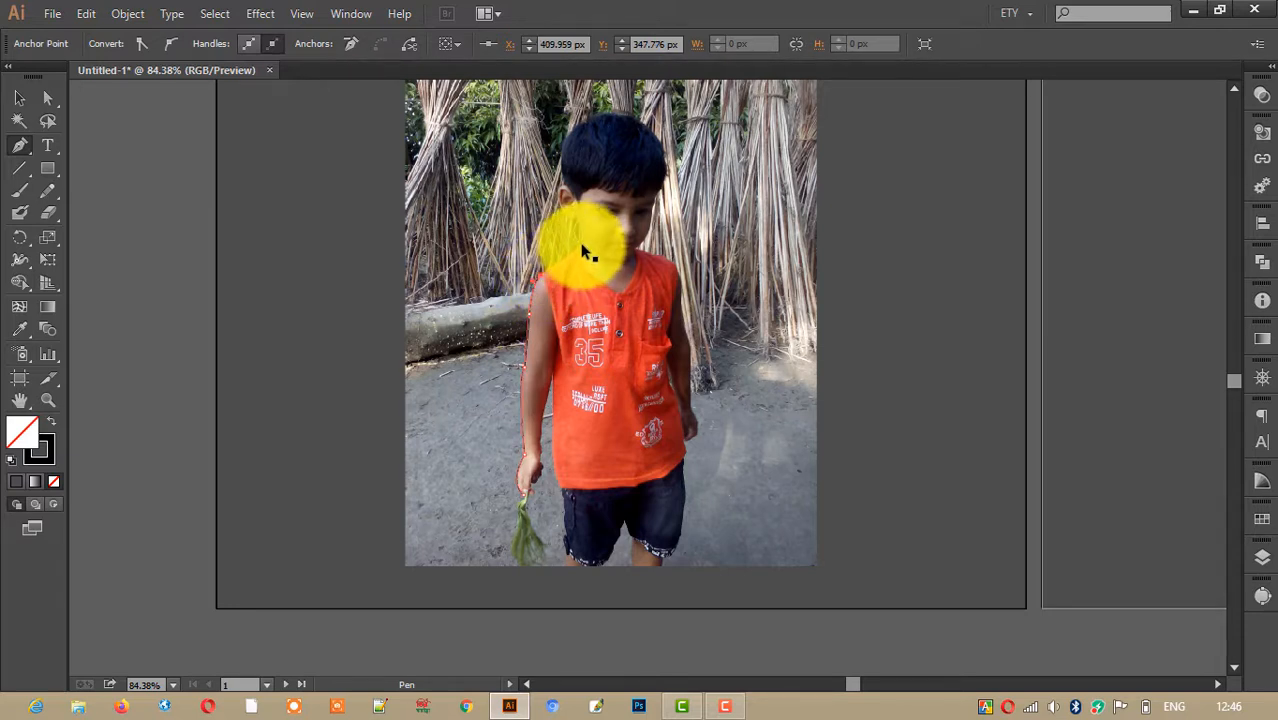
left_click(580, 240)
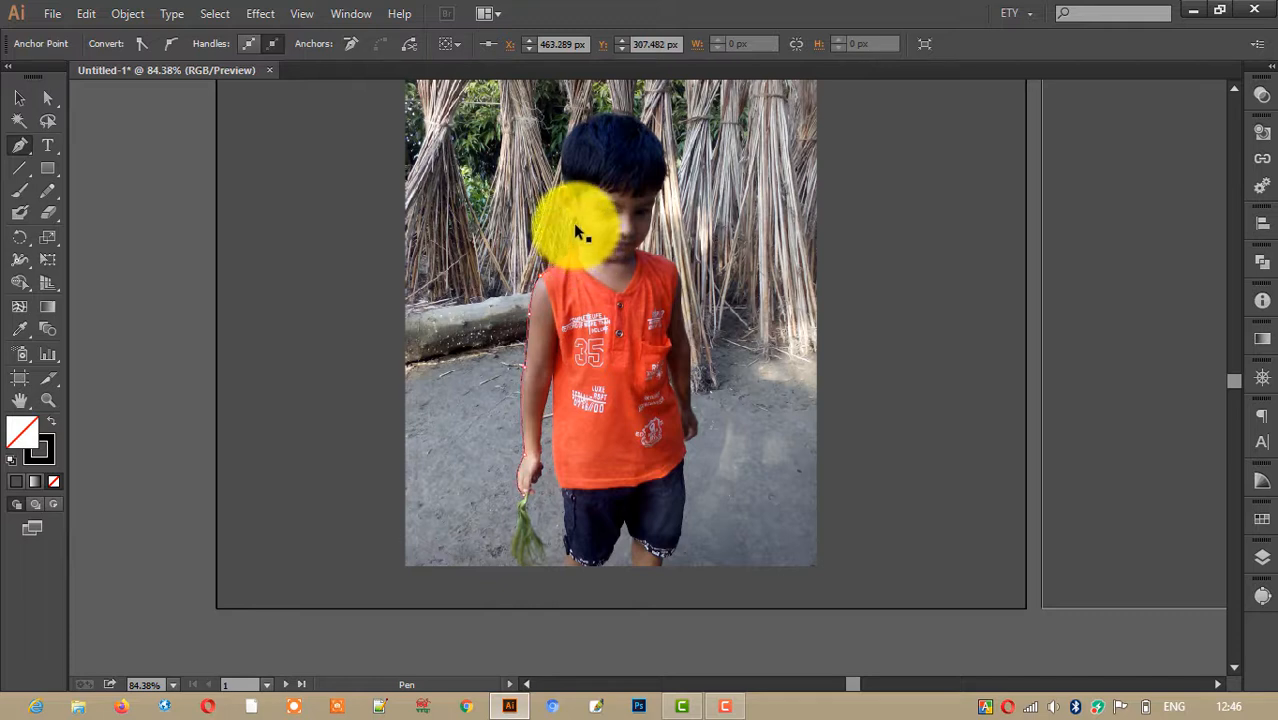
- Continue the outline around the boy's ear, hair and face, then down the neck to the opposite shoulder
left_click_drag(658, 137, 683, 184)
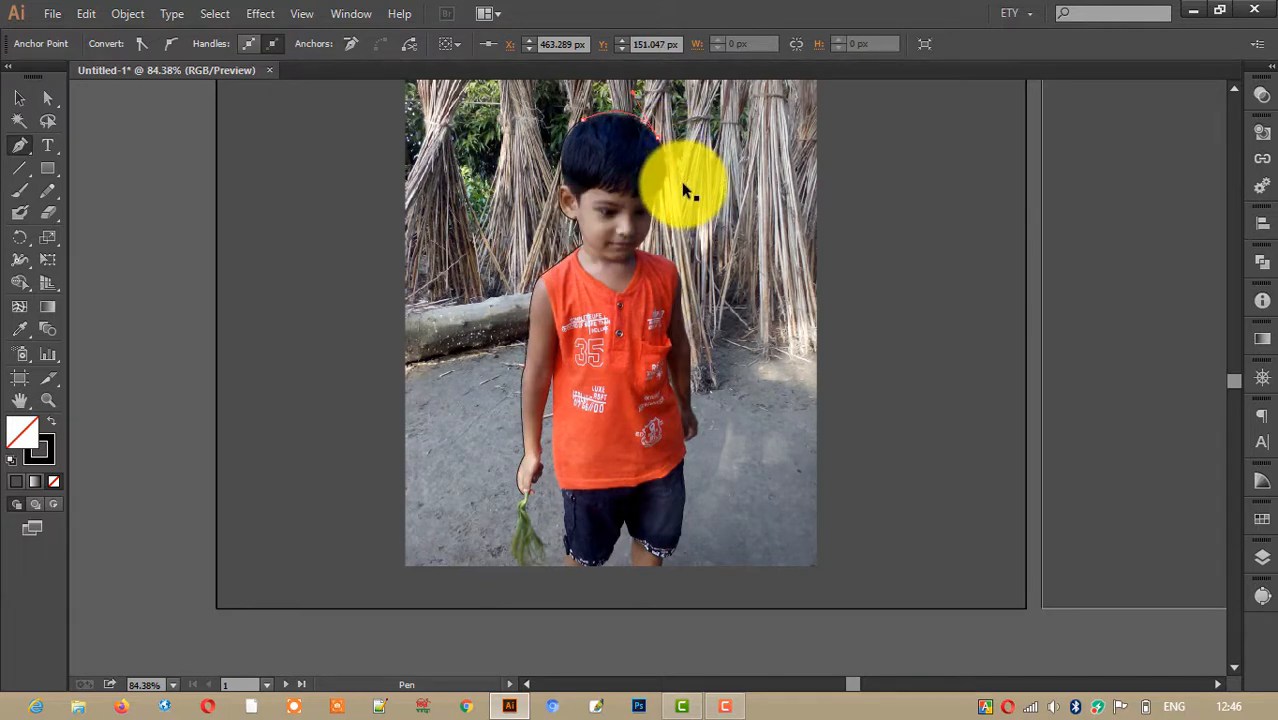
left_click(657, 138)
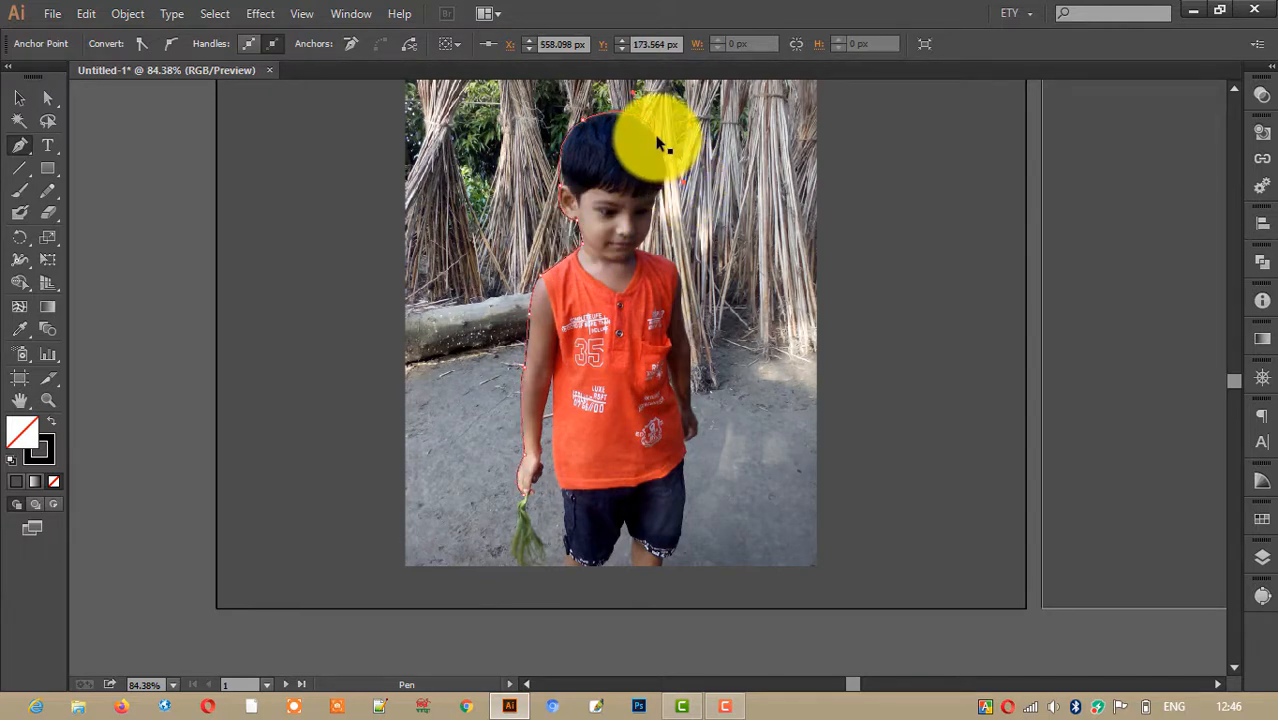
left_click_drag(656, 134, 634, 232)
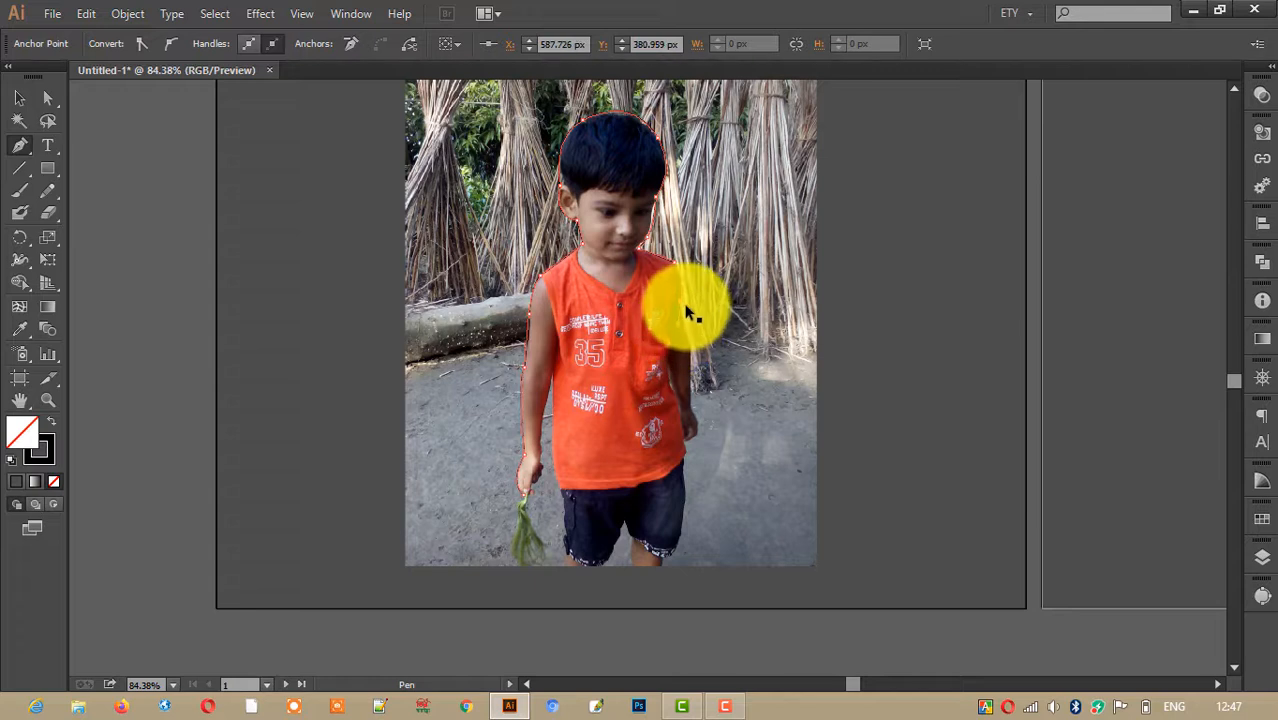
- Trace the outline down the empty-handed arm and around its hand, undoing misplaced anchor points along the way
left_click(680, 306)
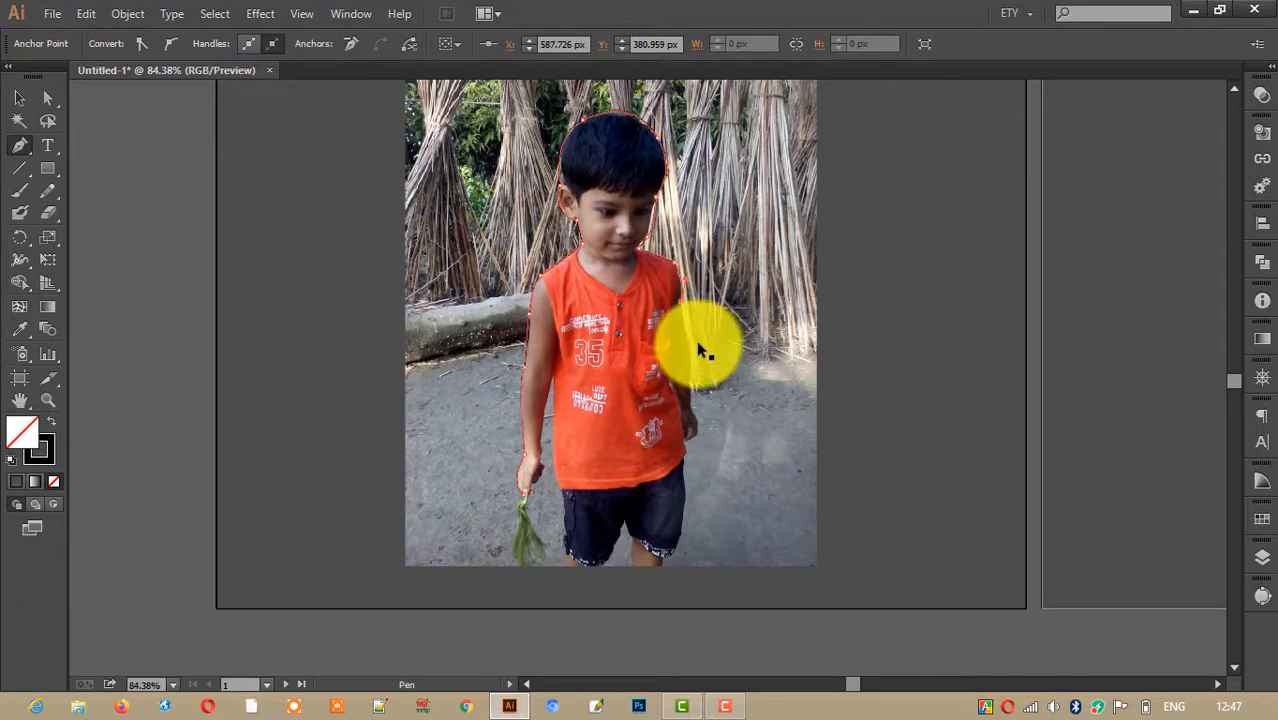
key("ctrl+z")
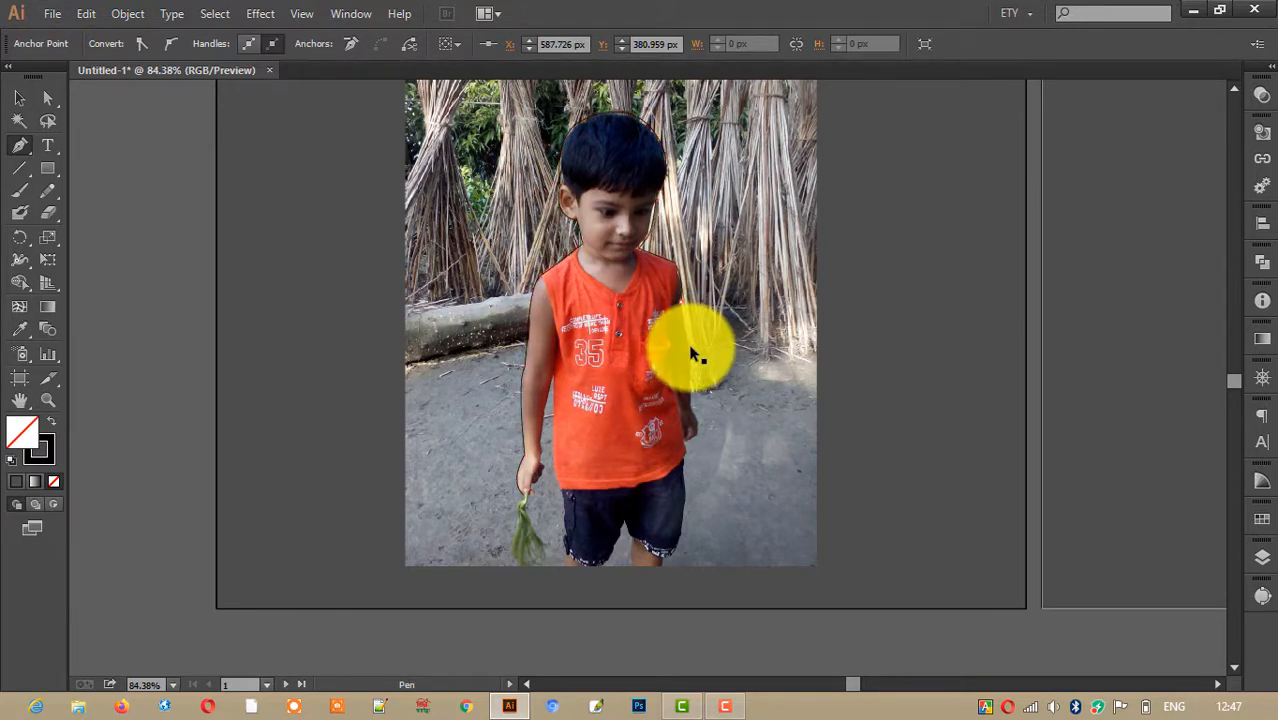
left_click(690, 405)
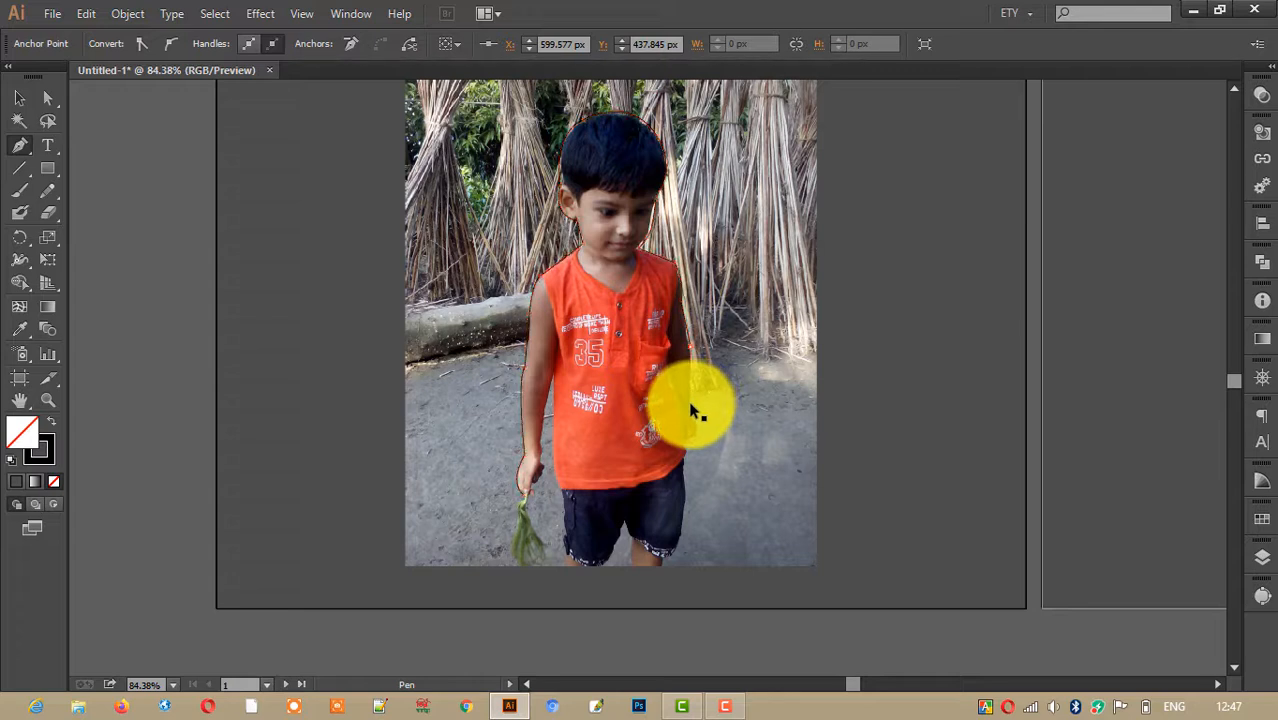
left_click(694, 438)
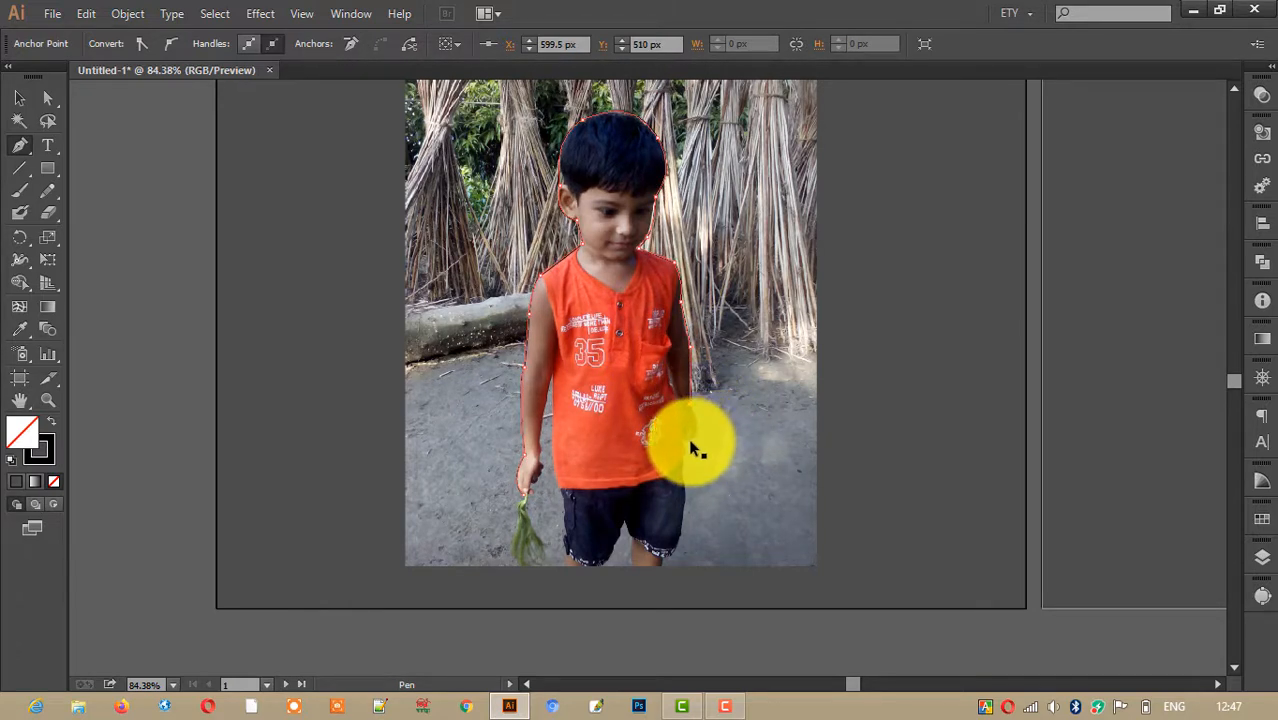
key("ctrl+z")
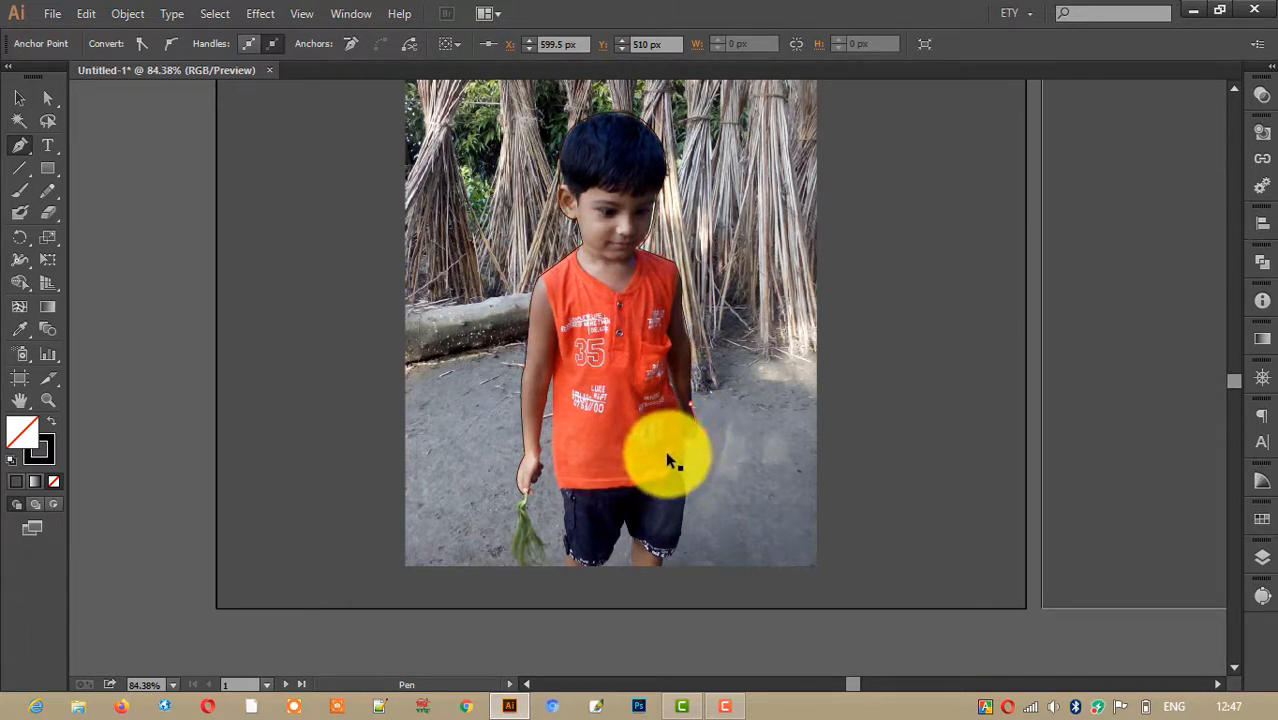
left_click(661, 455)
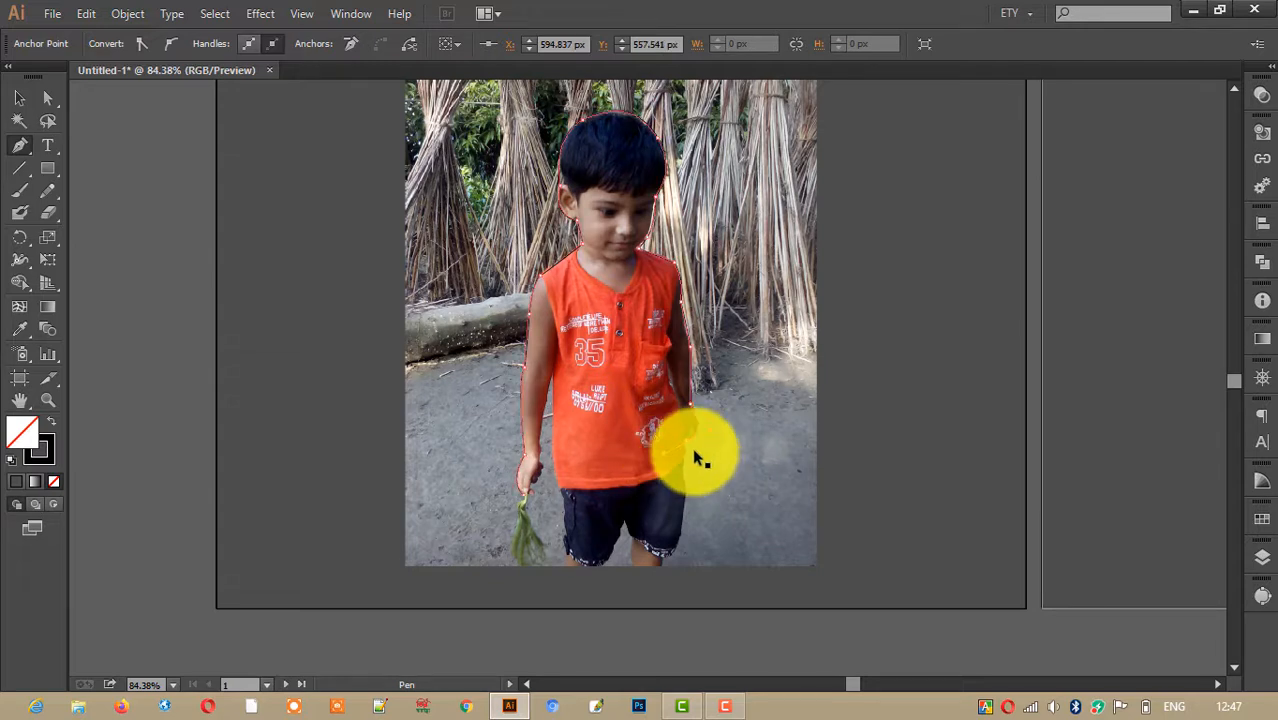
- Outline the outer edge of the shorts below the empty hand, the bottom of that leg, and up to the gap between the legs
left_click(636, 570)
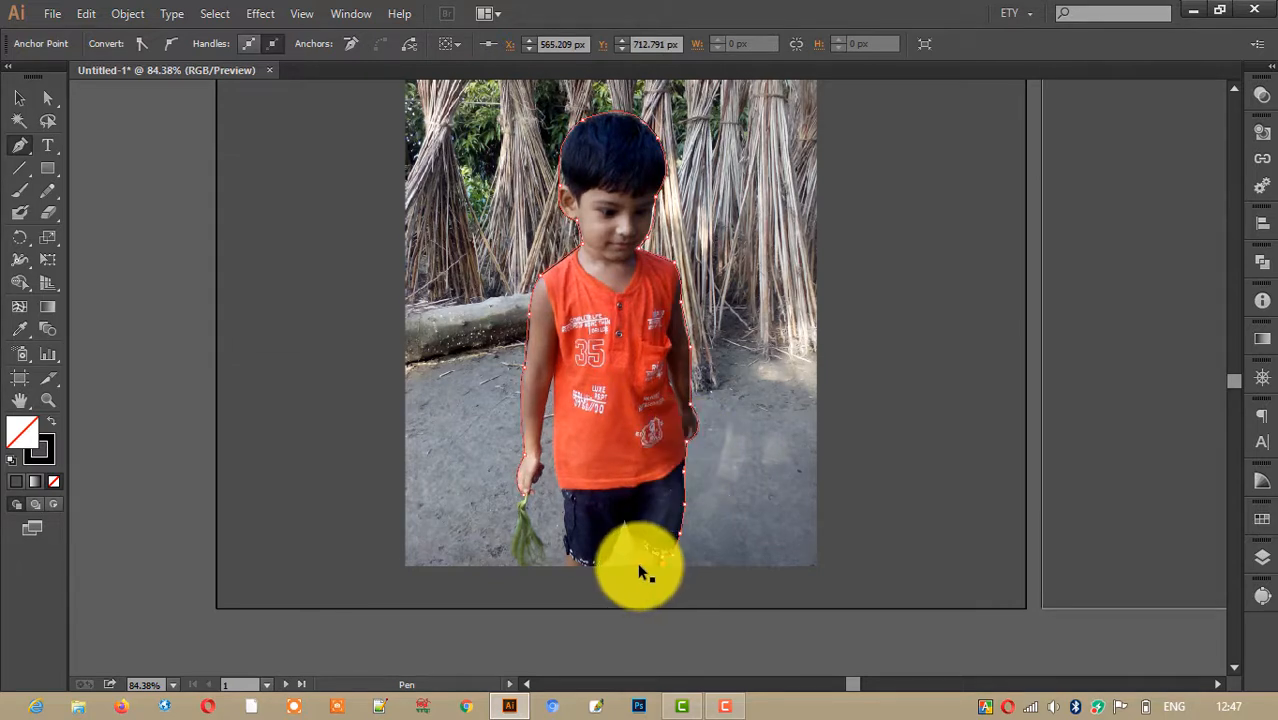
left_click(634, 564)
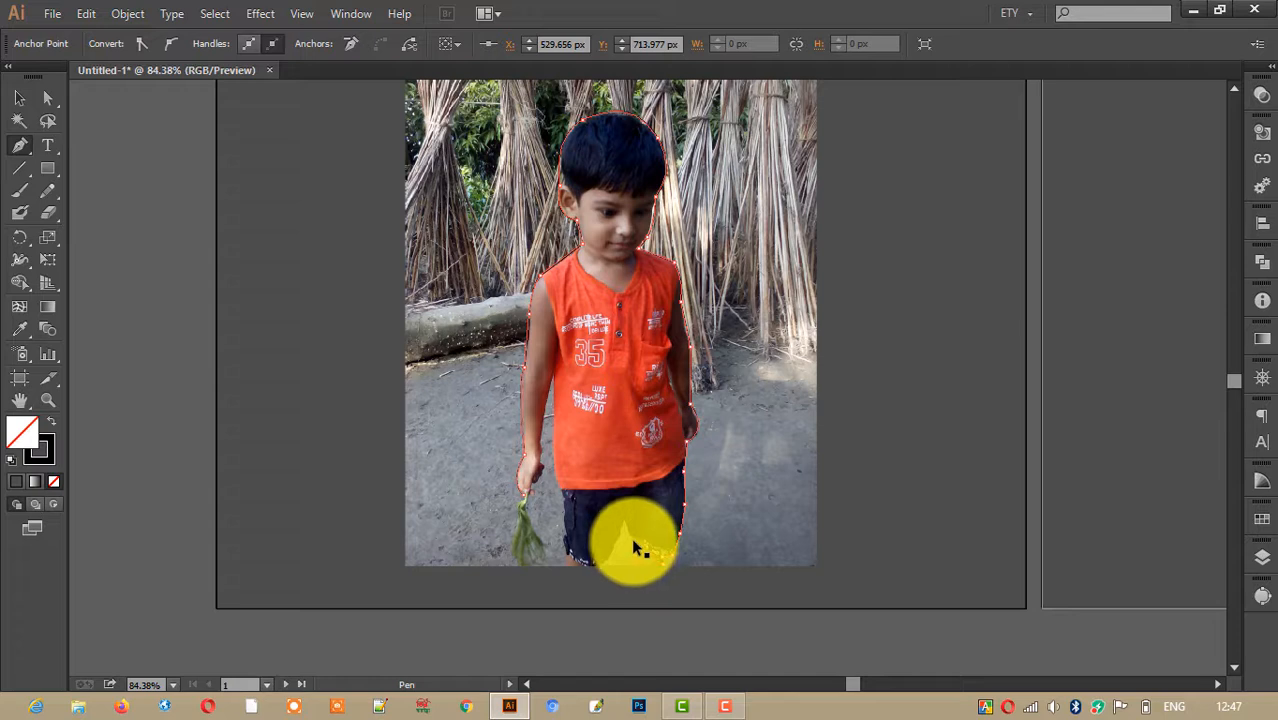
left_click(633, 540)
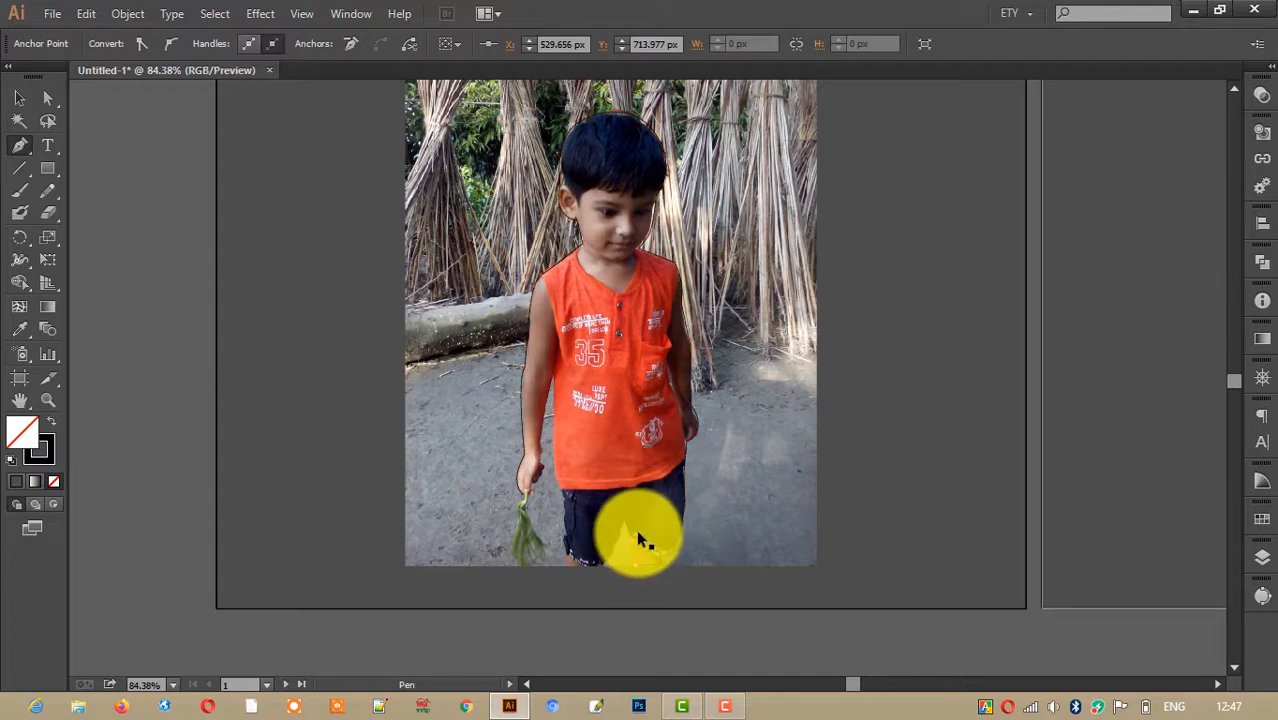
left_click(636, 540)
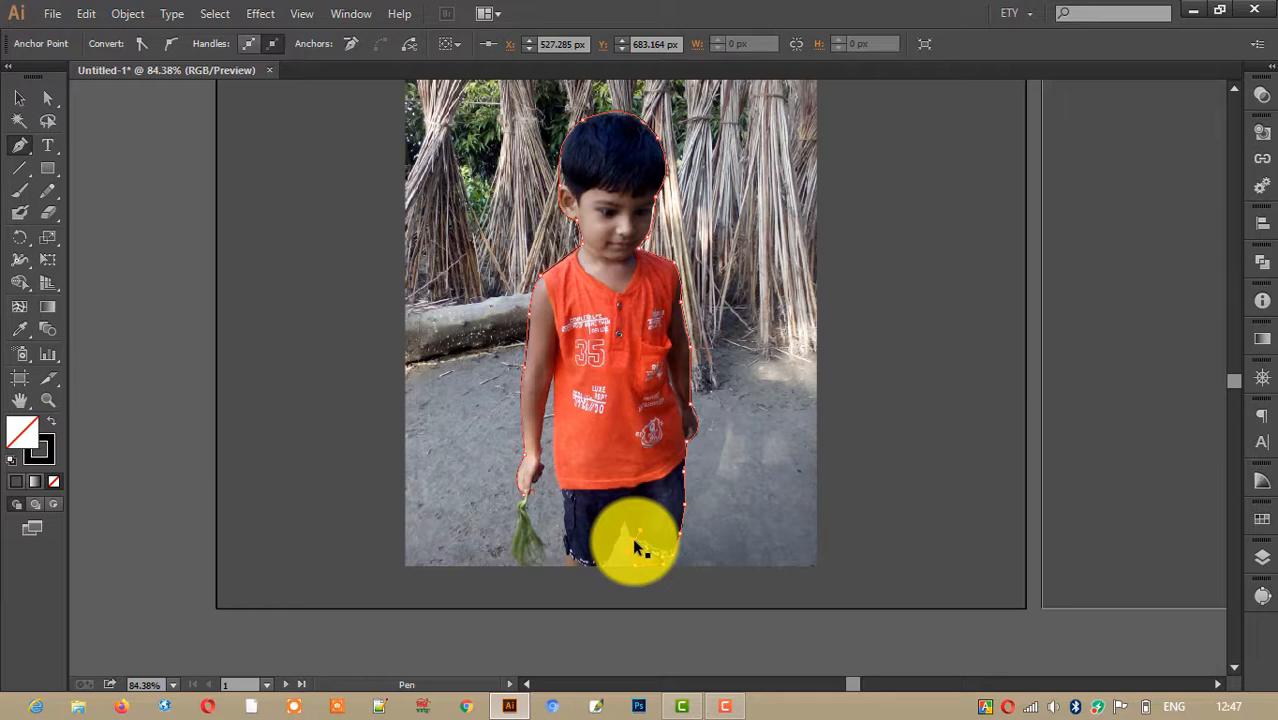
left_click(633, 539)
left_click(629, 535)
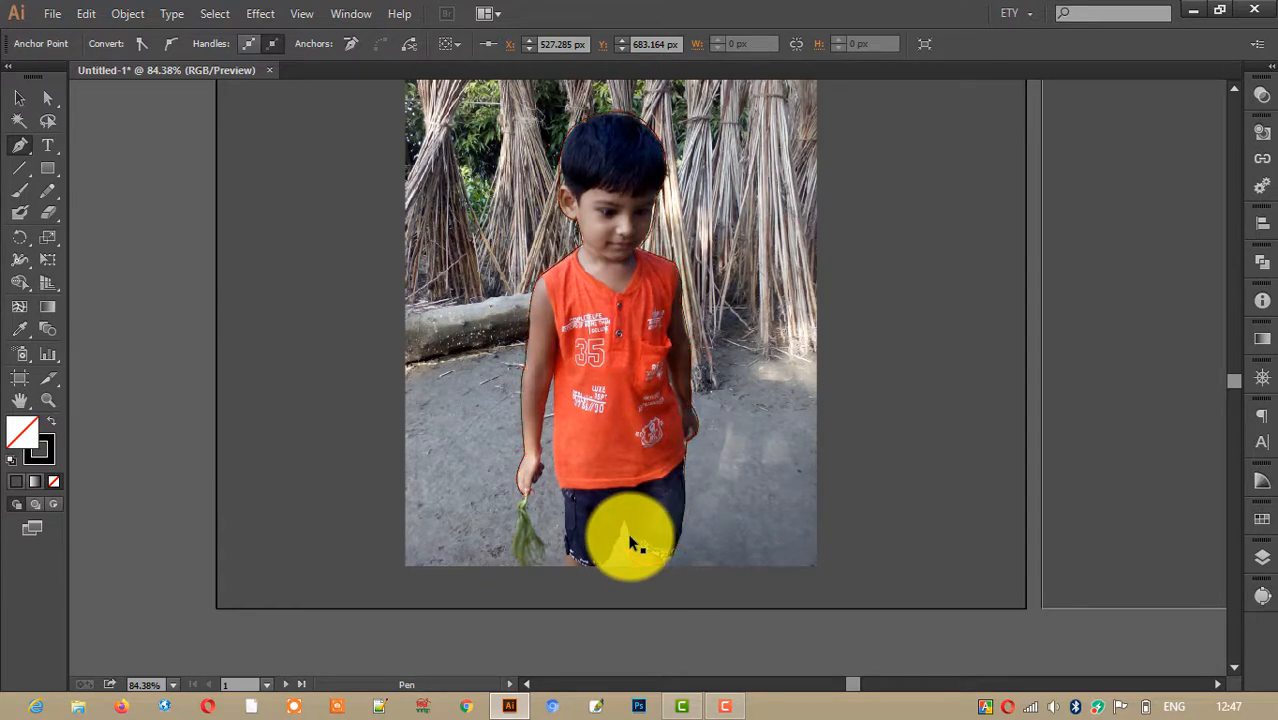
left_click(622, 525)
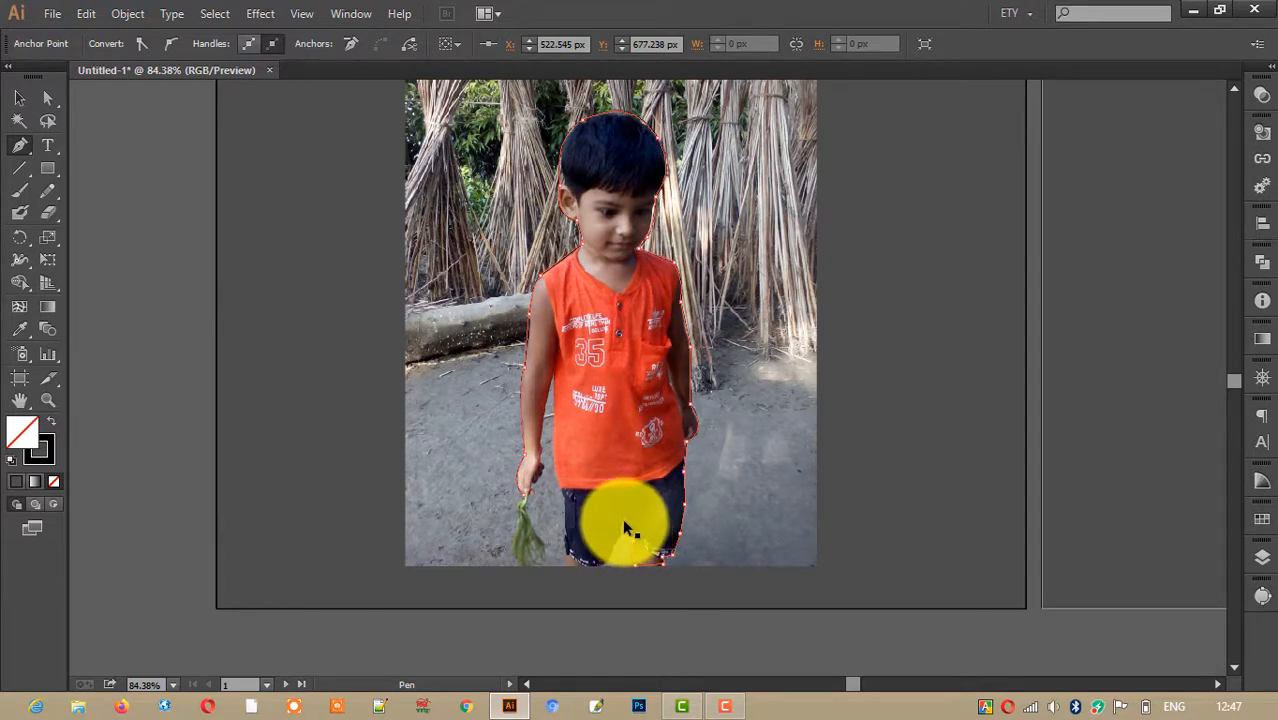
- Trace down the inner edge of the other leg, along the photo's lower border and up to the outer hem of the shorts
left_click(619, 534)
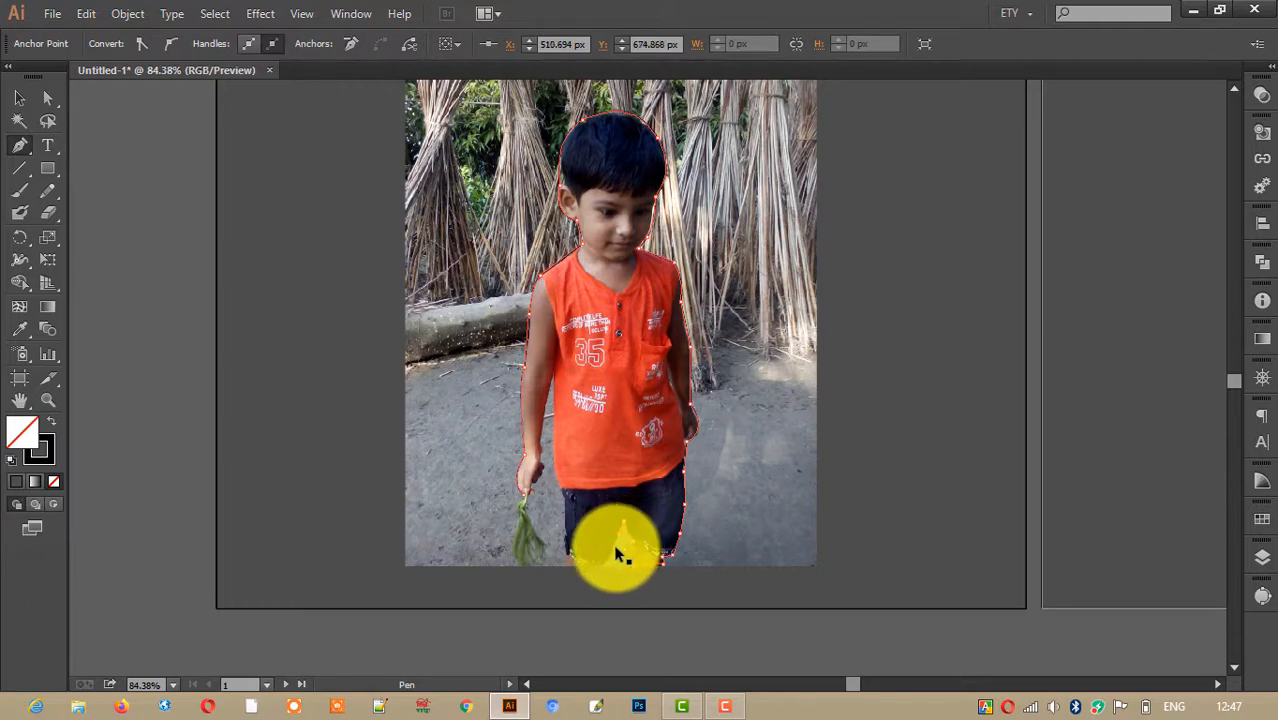
left_click(608, 565)
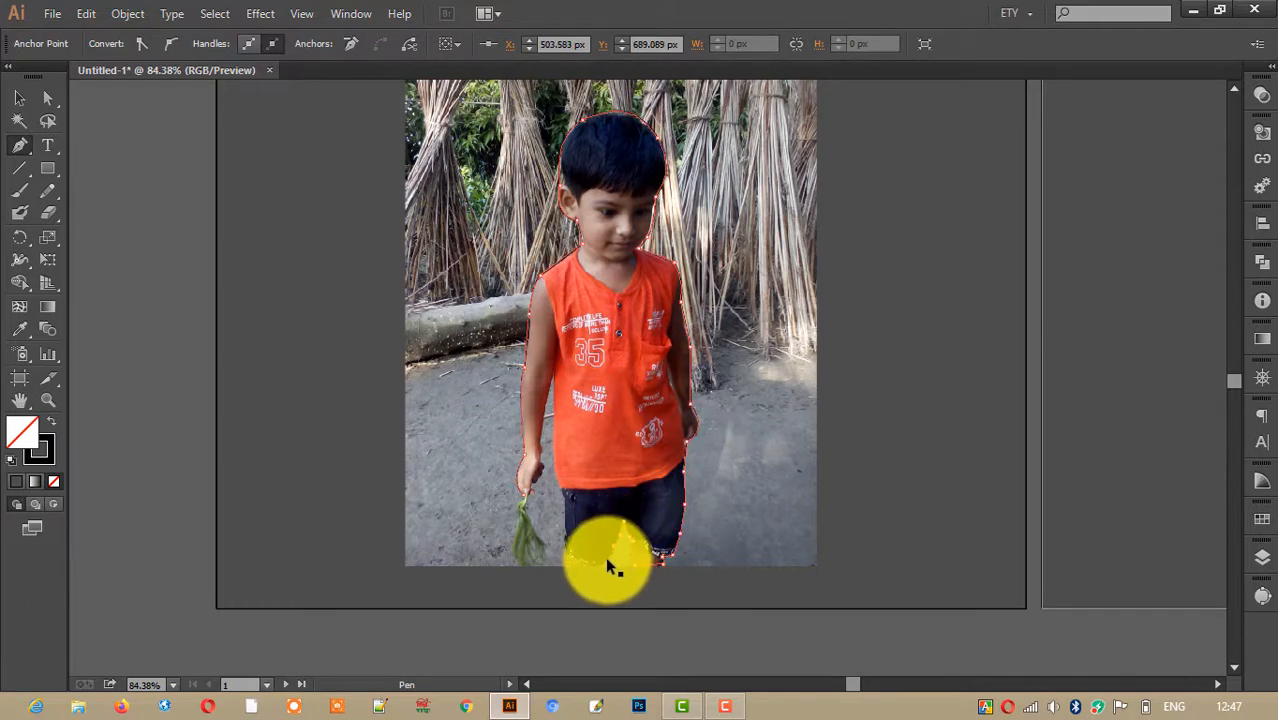
left_click(603, 562)
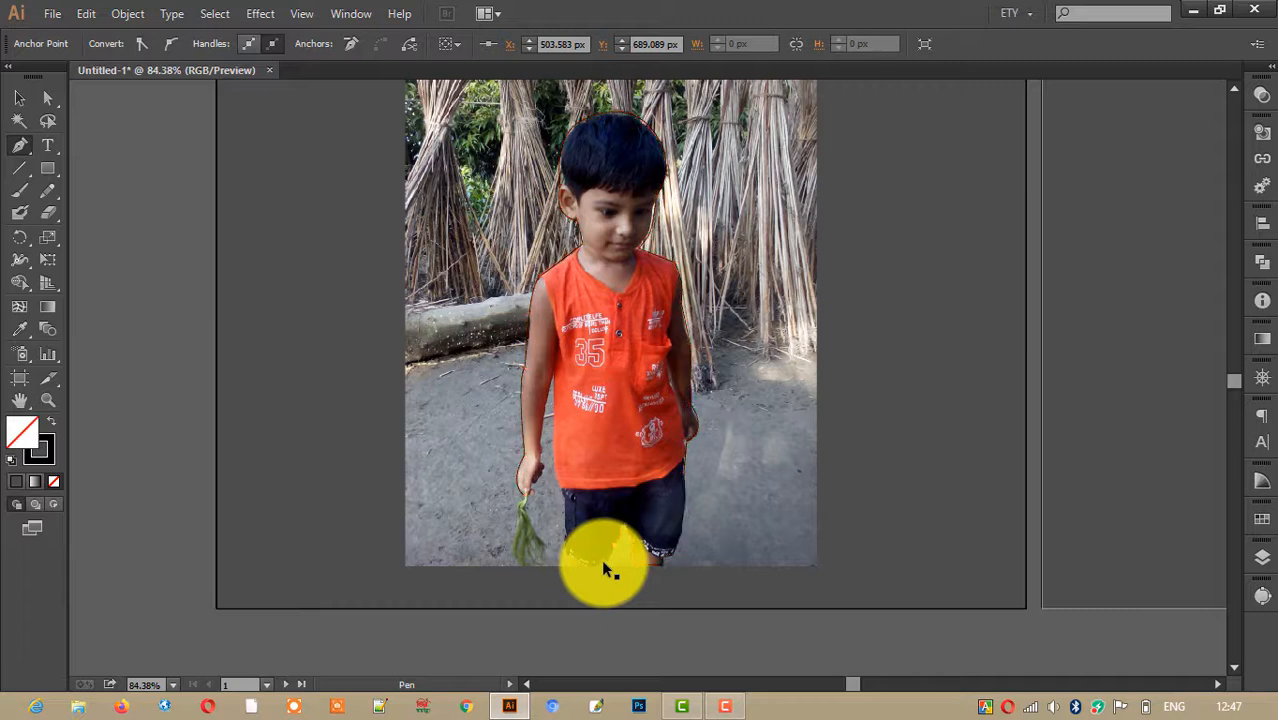
left_click(572, 565)
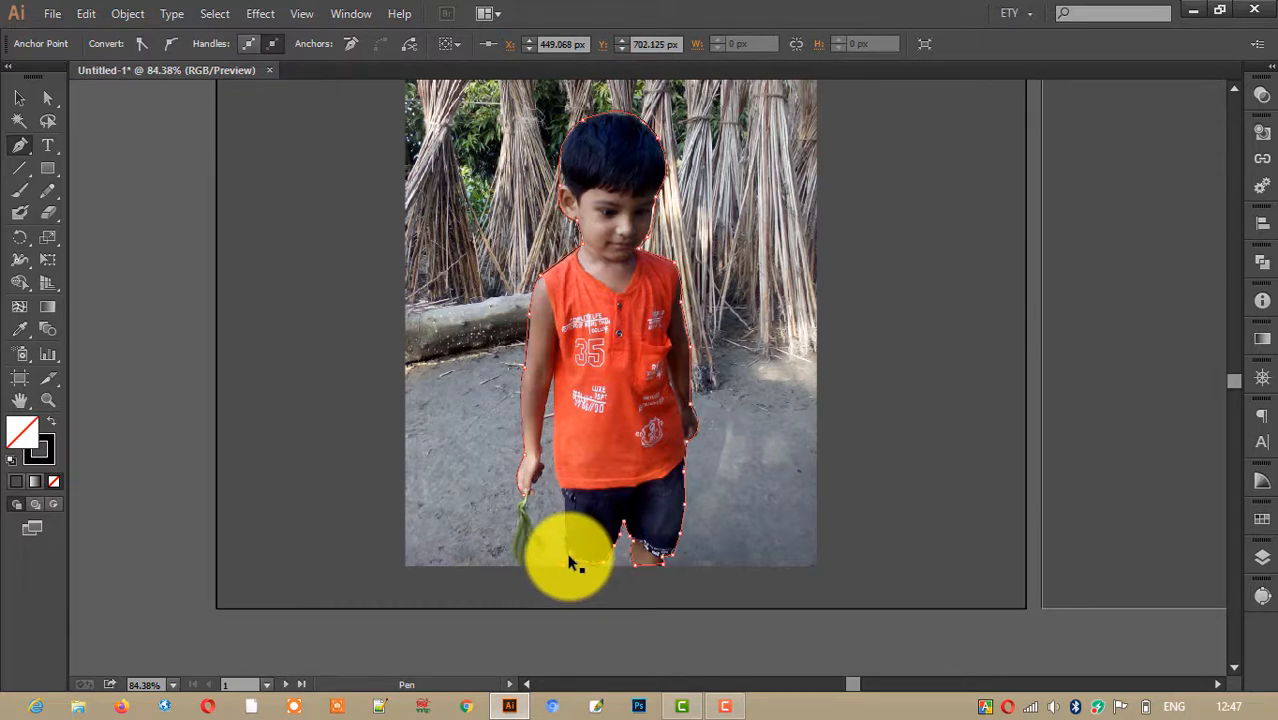
left_click(566, 552)
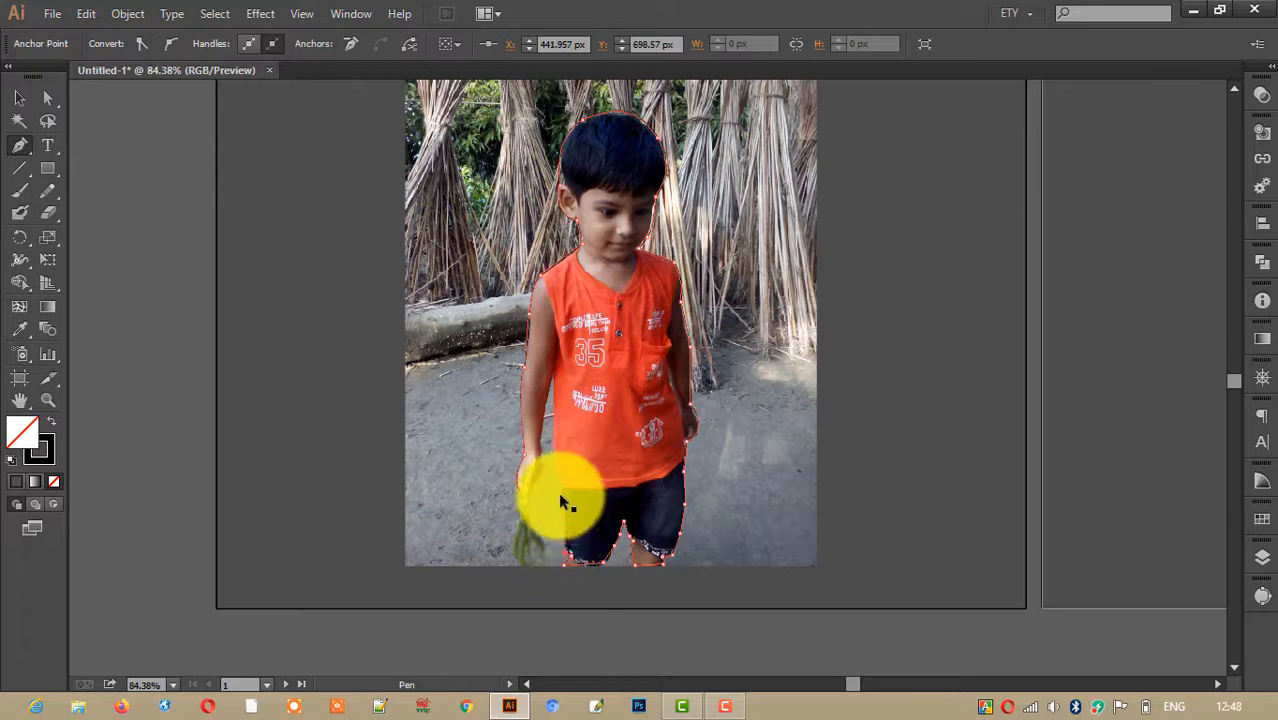
- Outline the side of the shorts and shirt up to the gap beneath the arm holding the grass
left_click_drag(558, 486, 556, 465)
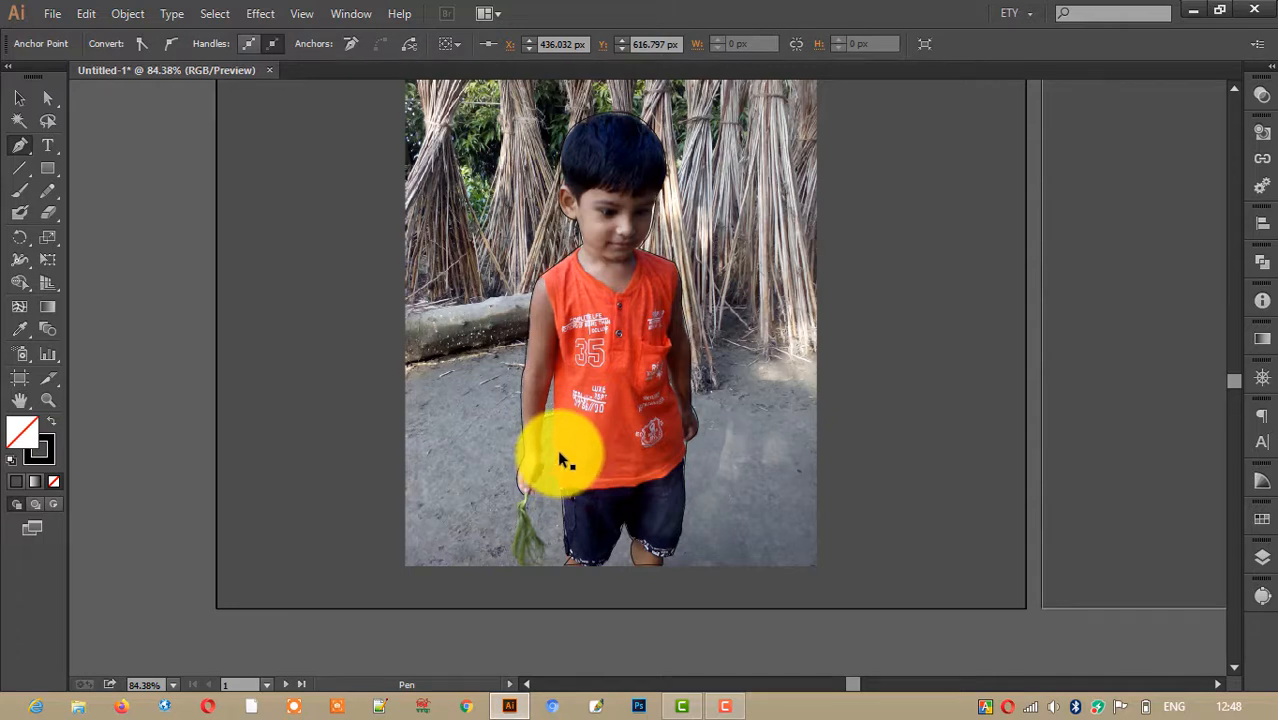
left_click_drag(559, 456, 561, 480)
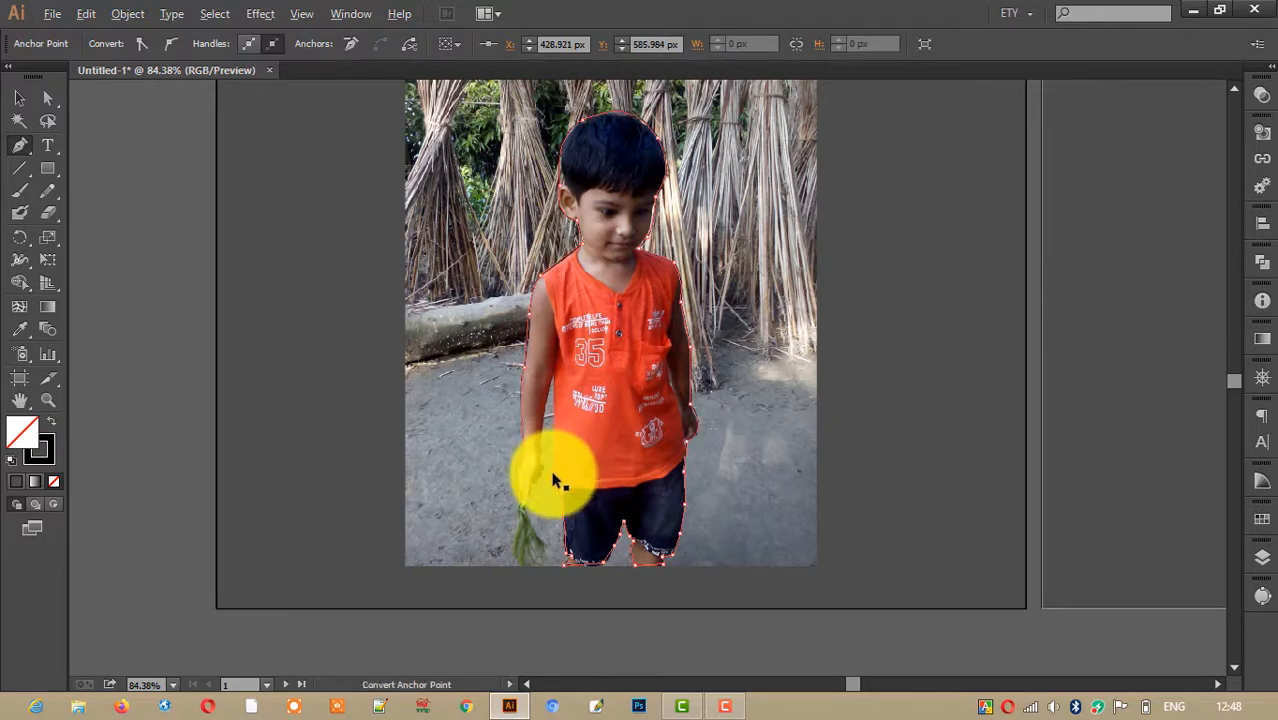
left_click(557, 481)
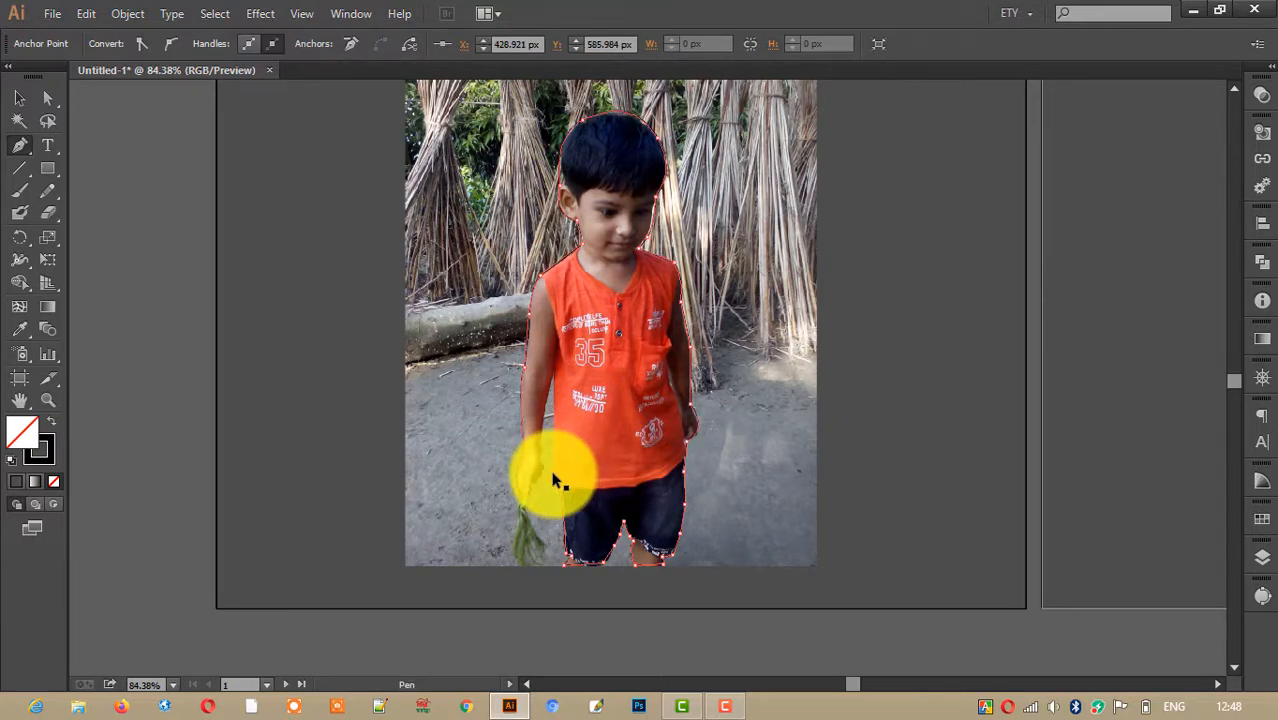
left_click(553, 382)
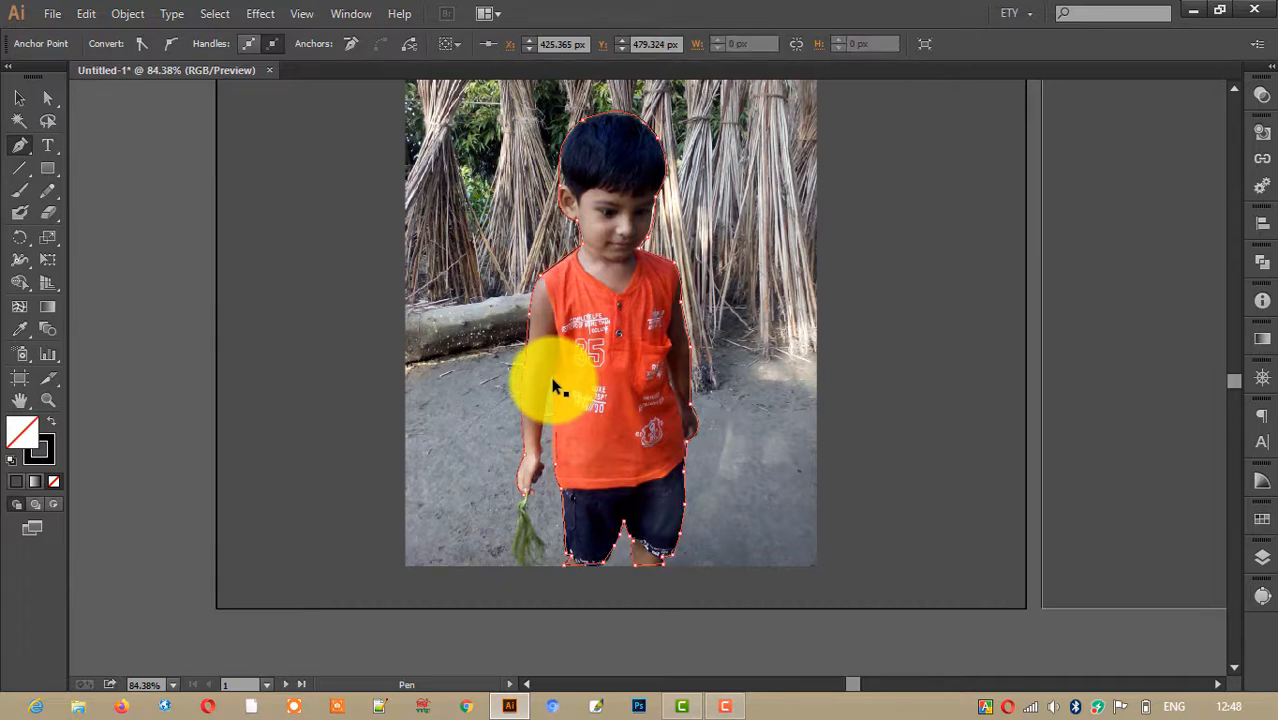
- Trace the inner side of the arm holding the grass and around its hand to complete the boy's outline
left_click(539, 448)
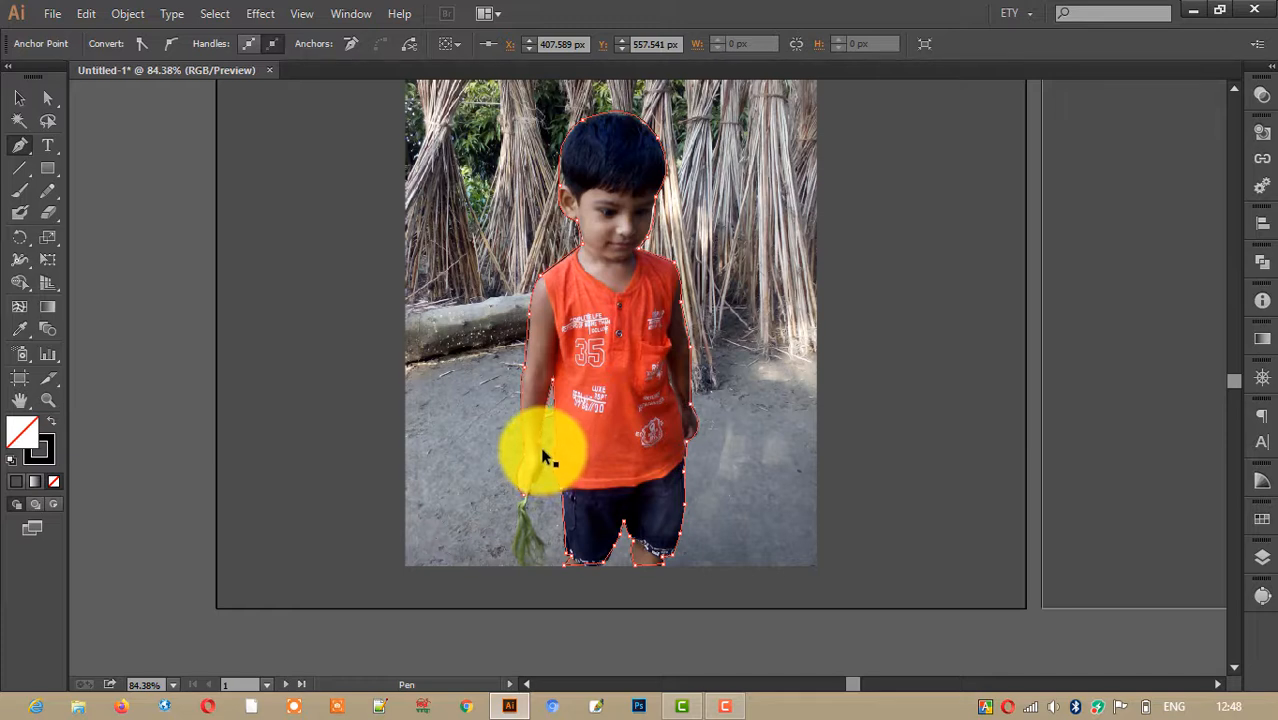
left_click(544, 462)
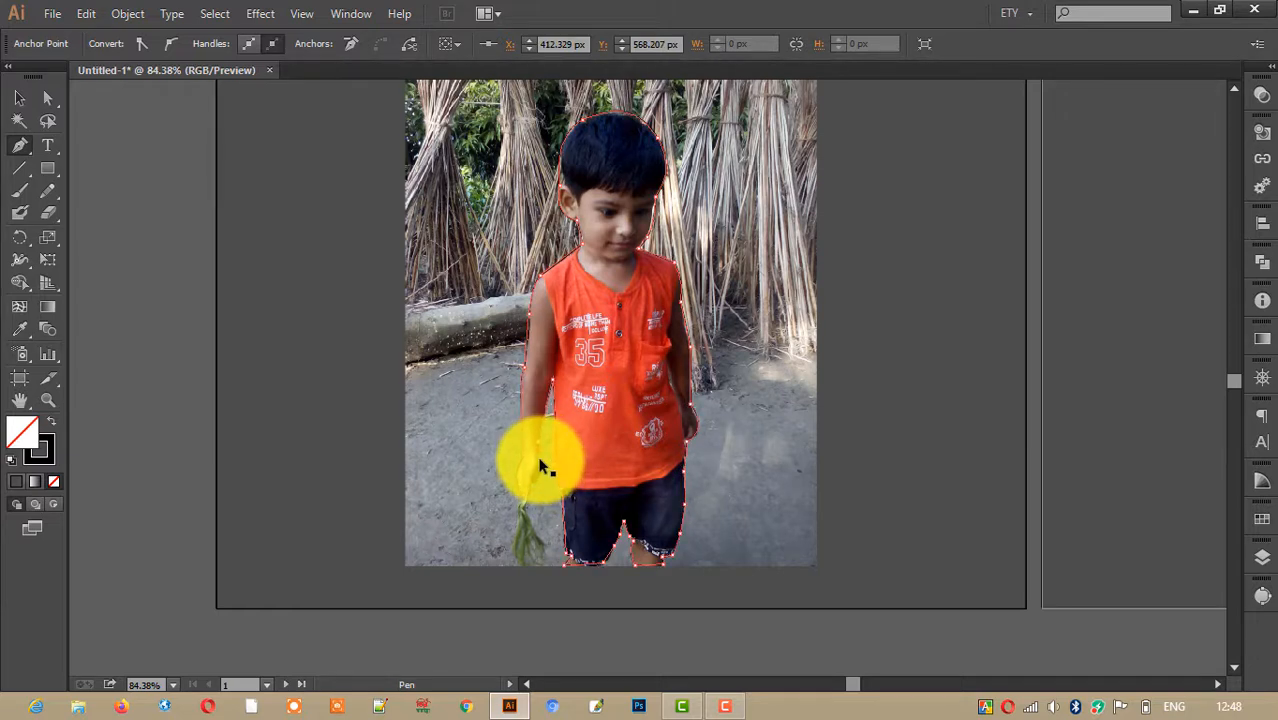
left_click(545, 466)
left_click(544, 484)
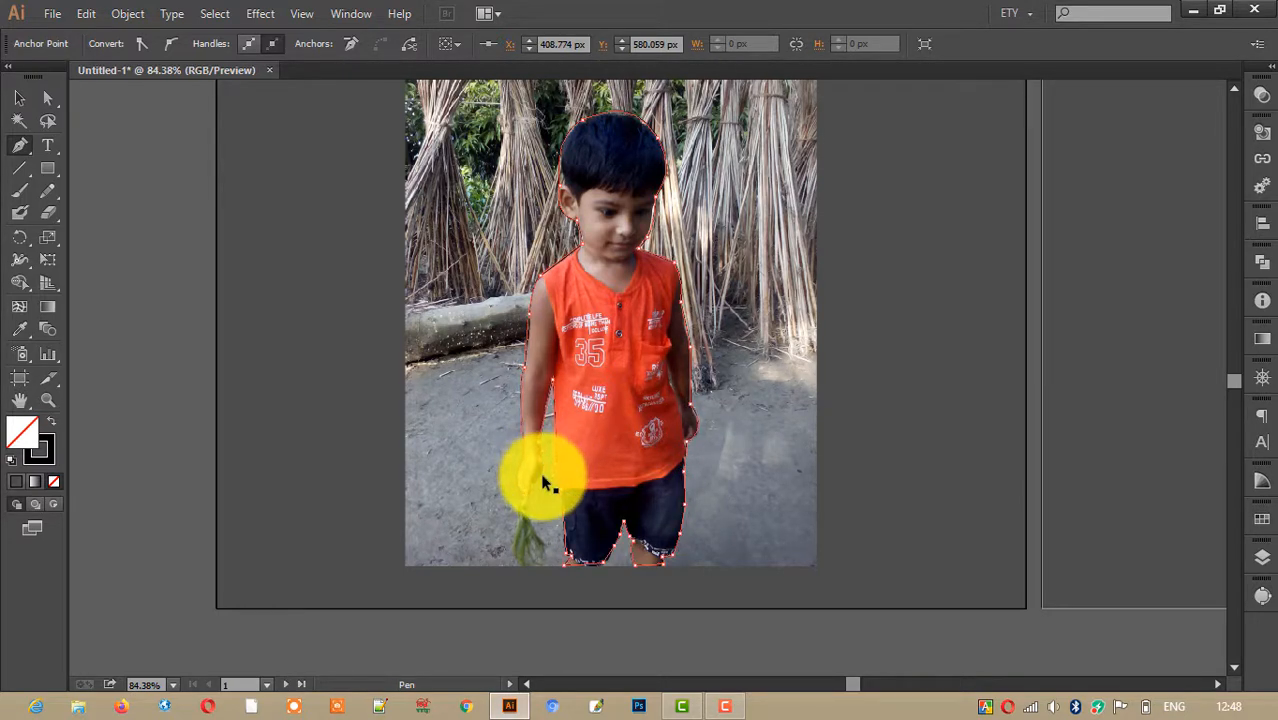
left_click(528, 508)
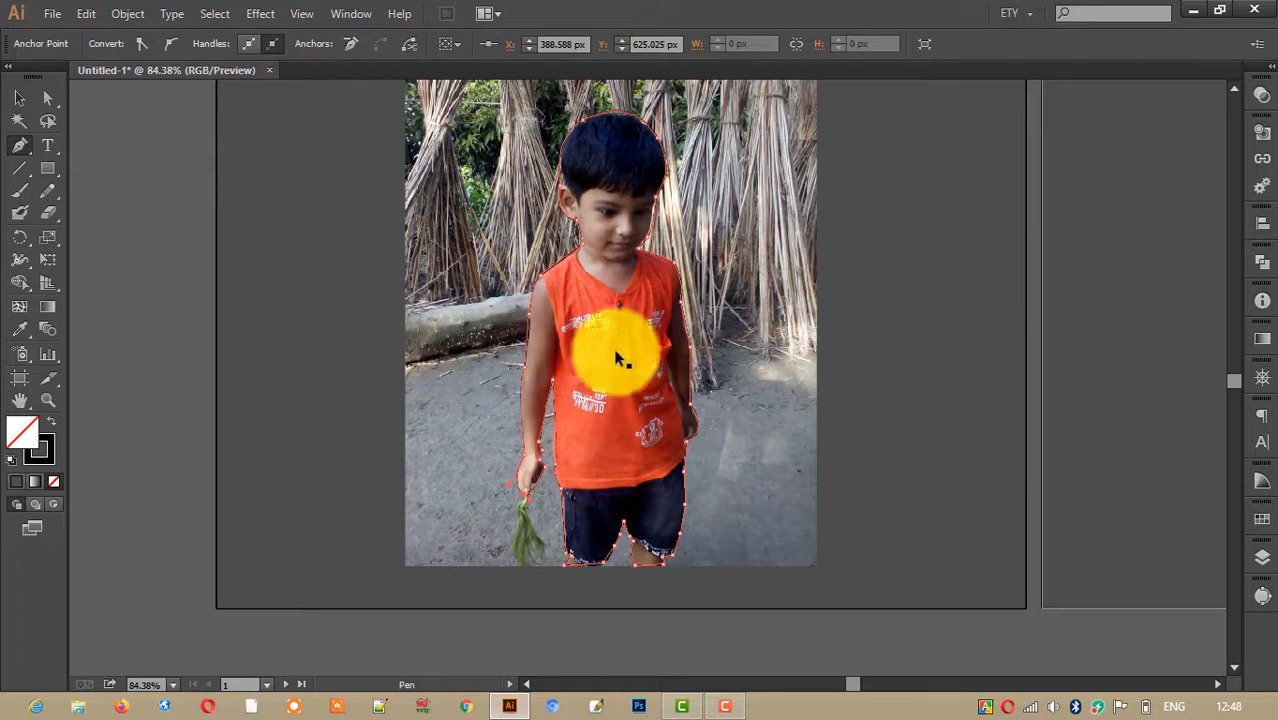
- Select the photo with the Selection tool and shift it very slightly to the left beneath the boy's outline
scroll(648, 335, "up", 1)
scroll(648, 335, "up", 1)
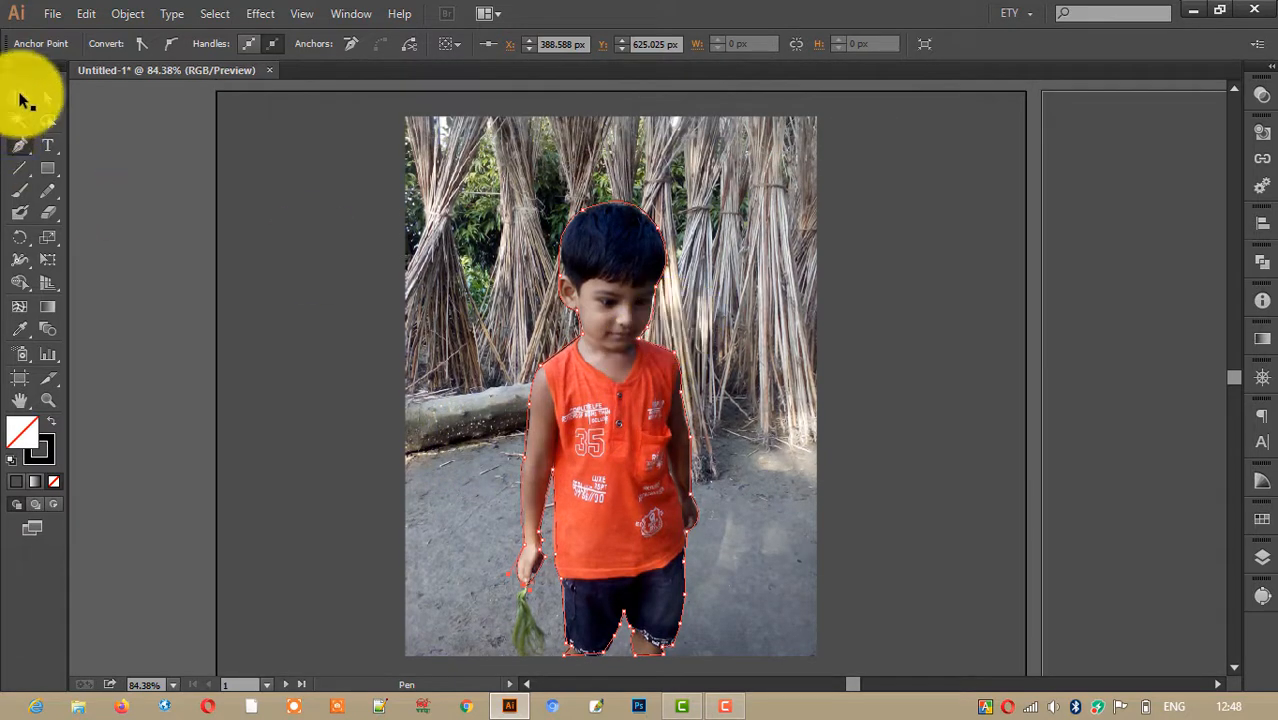
left_click(22, 99)
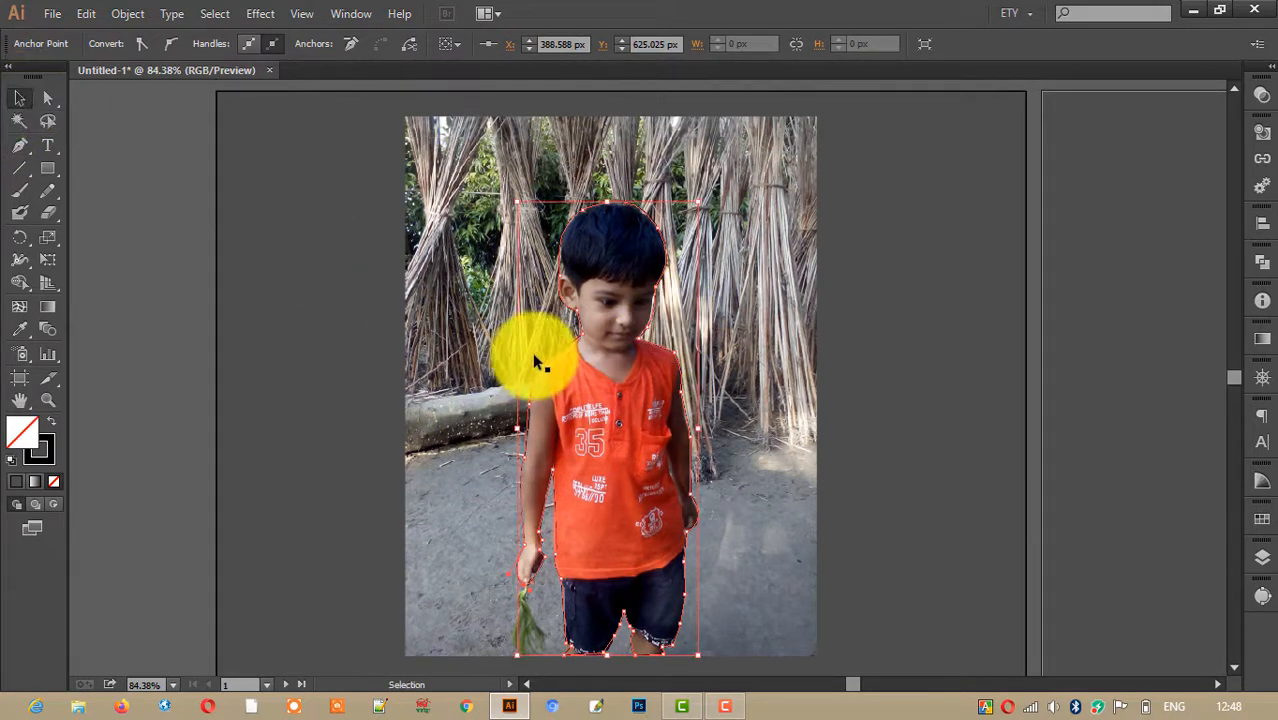
left_click(600, 394)
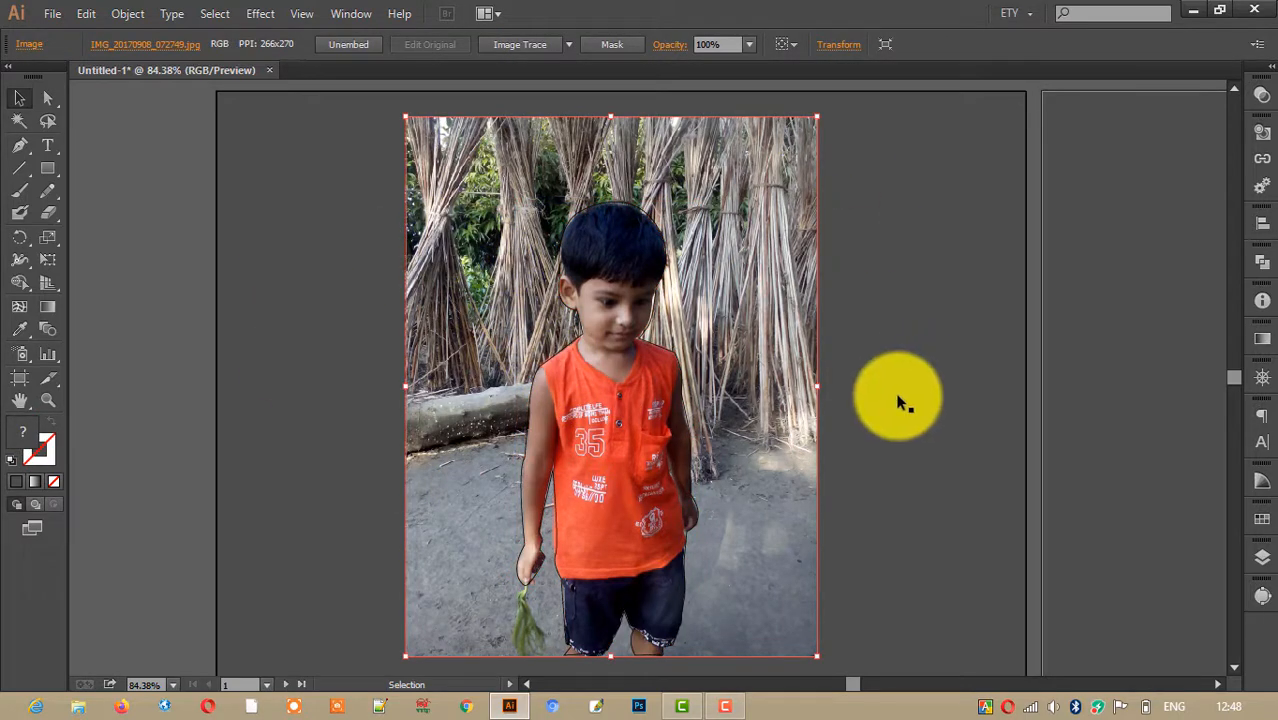
scroll(620, 438, "down", 1)
mouse_move(593, 418)
left_mouse_down()
mouse_move(657, 403)
mouse_move(590, 418)
left_mouse_up()
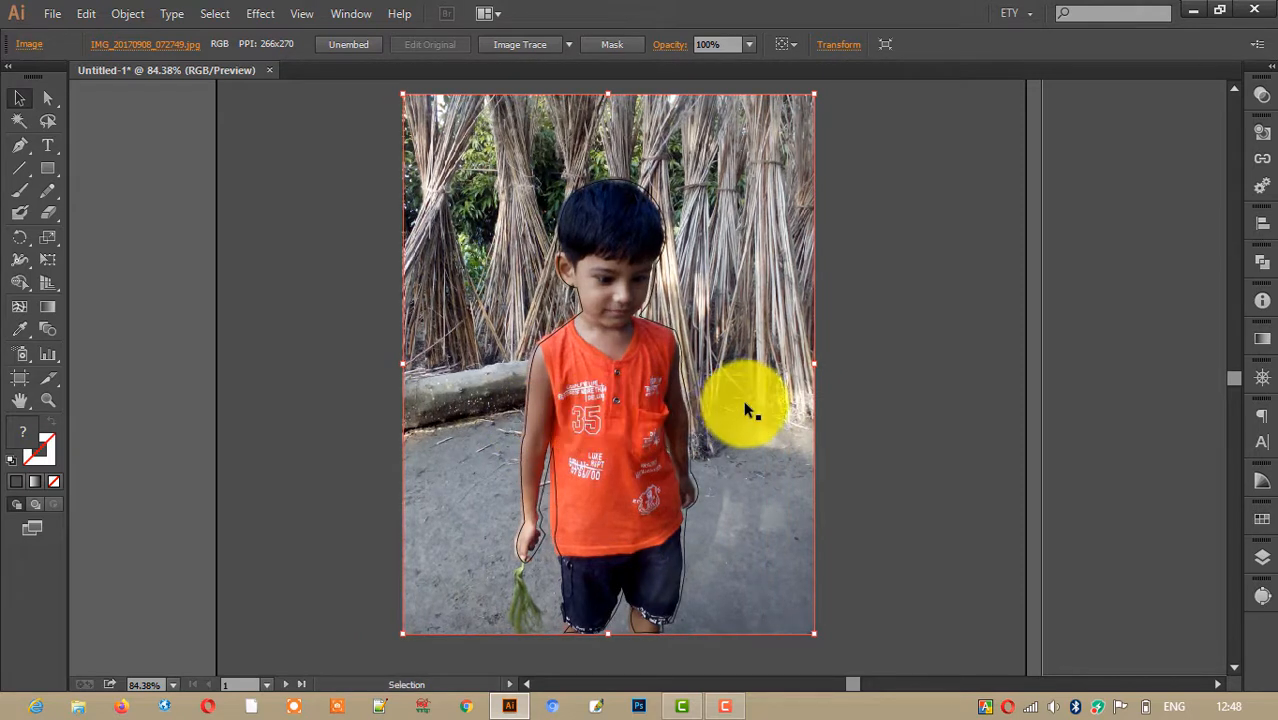
scroll(830, 385, "up", 1)
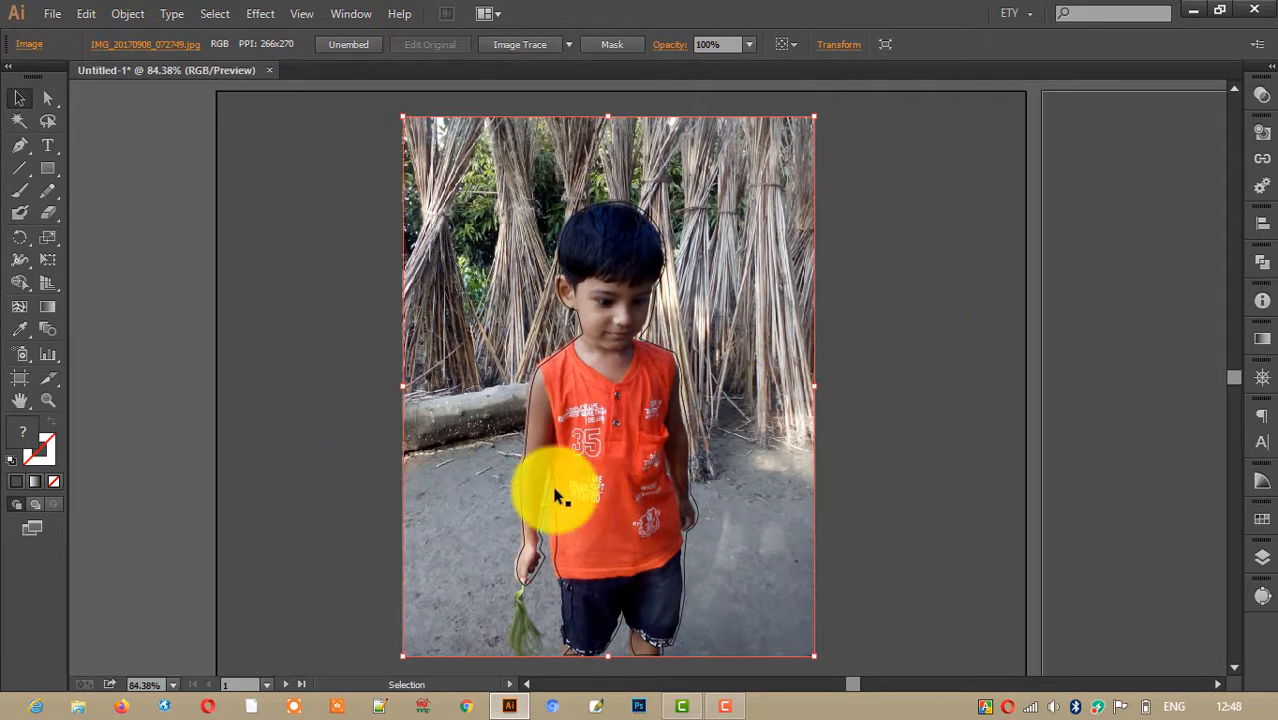
- Select the photo together with the boy's outline, make a clipping mask from them, and deselect the result
left_click(535, 465)
left_click(426, 282)
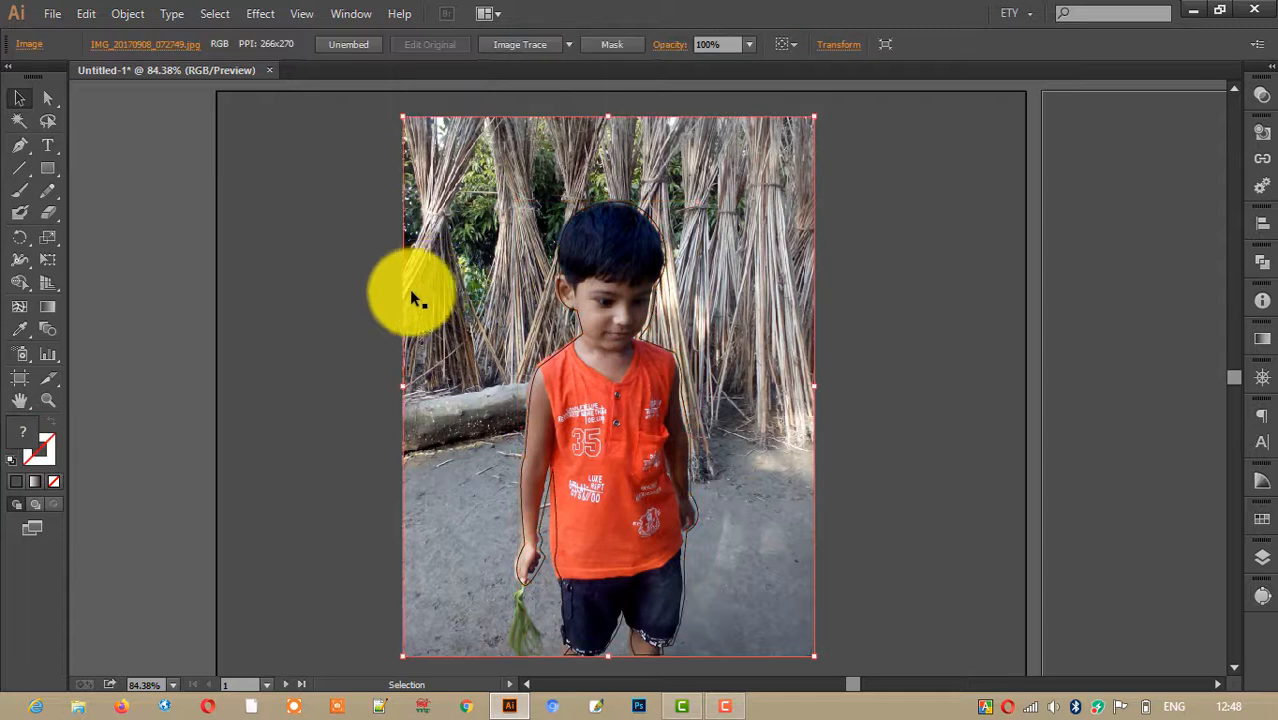
left_click_drag(252, 263, 685, 426)
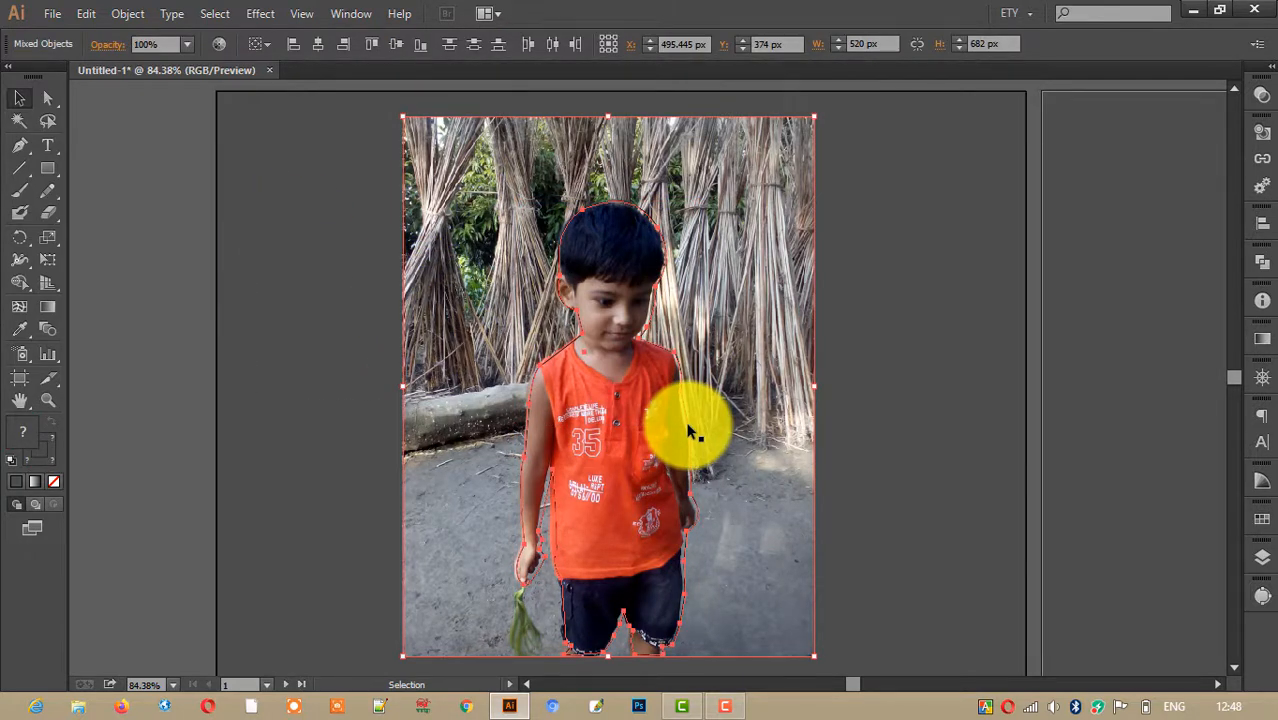
right_click(616, 382)
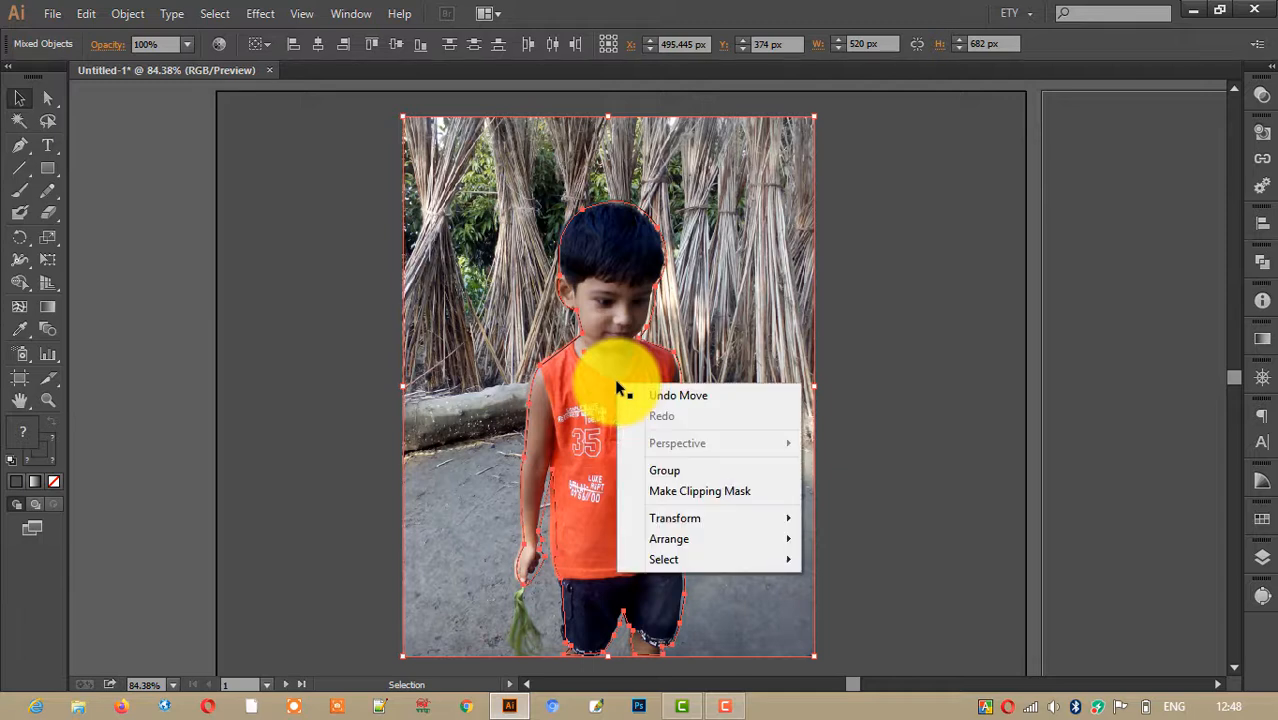
left_click(703, 492)
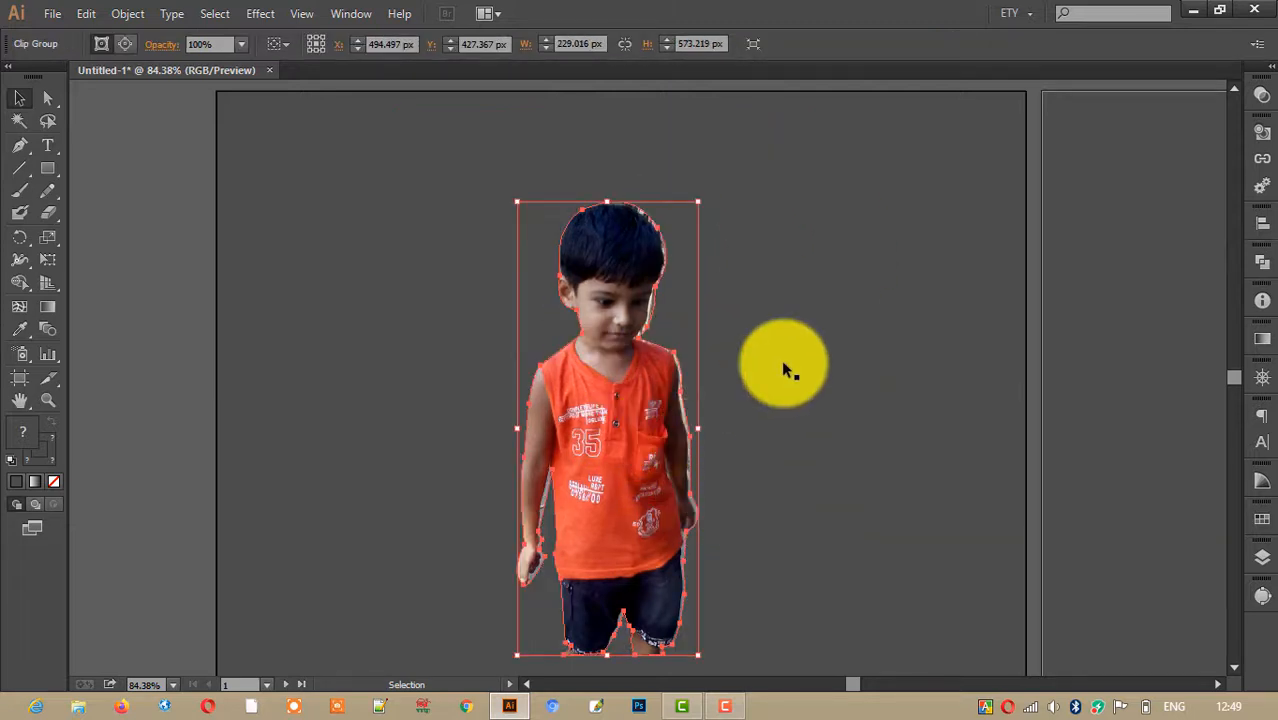
left_click(783, 370)
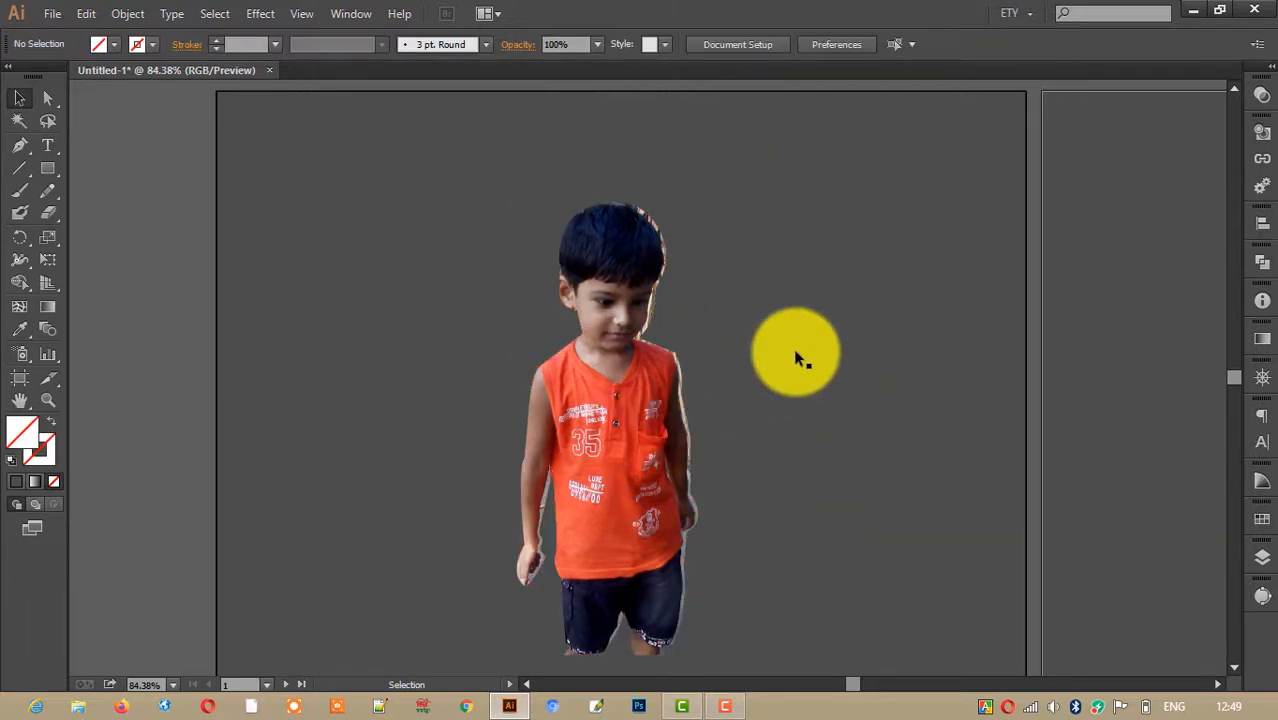
- Move the clipped boy up and slightly left on his artboard to about X 482 px, Y 385 px, and deselect him
left_click(610, 477)
left_click_drag(612, 475, 602, 425)
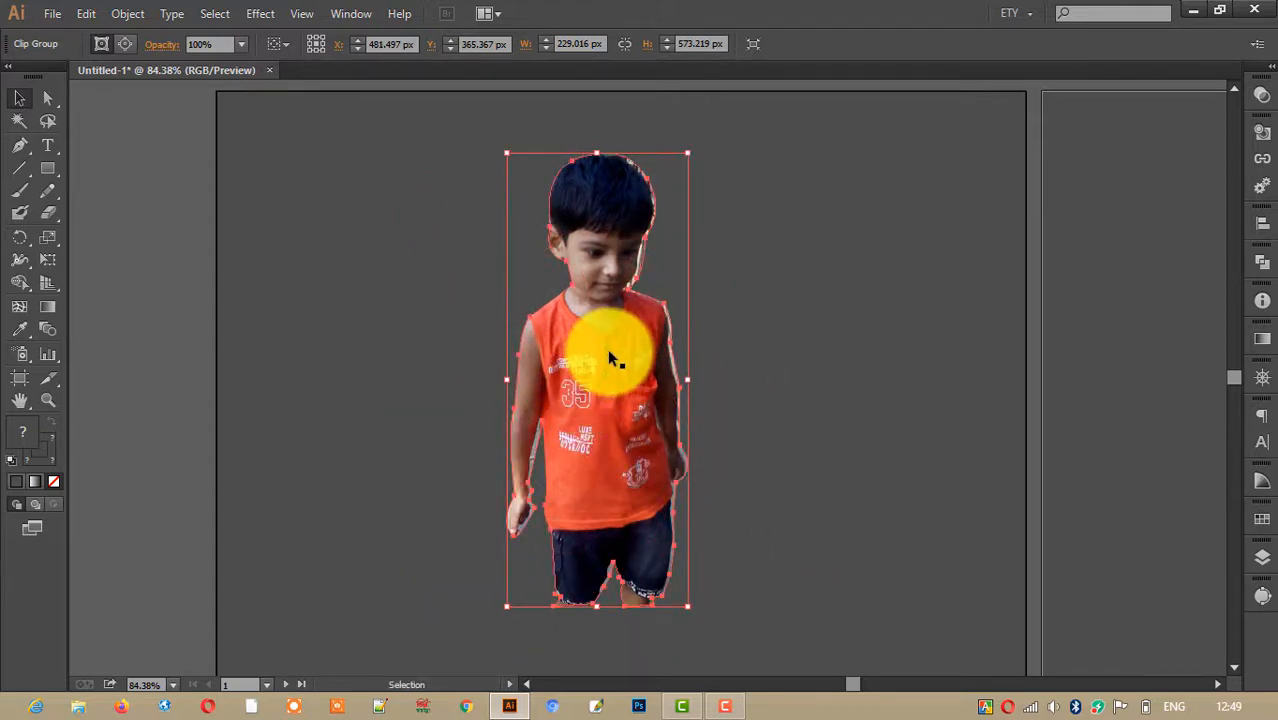
left_click_drag(609, 351, 610, 367)
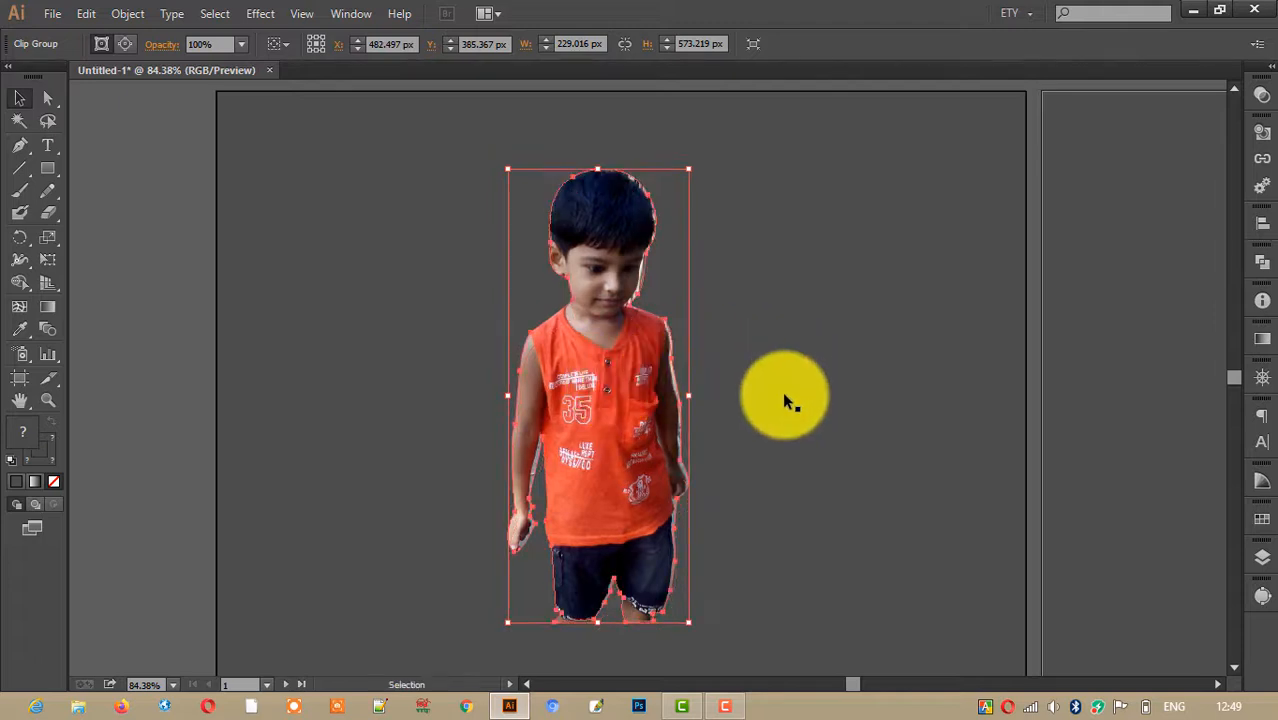
left_click(746, 360)
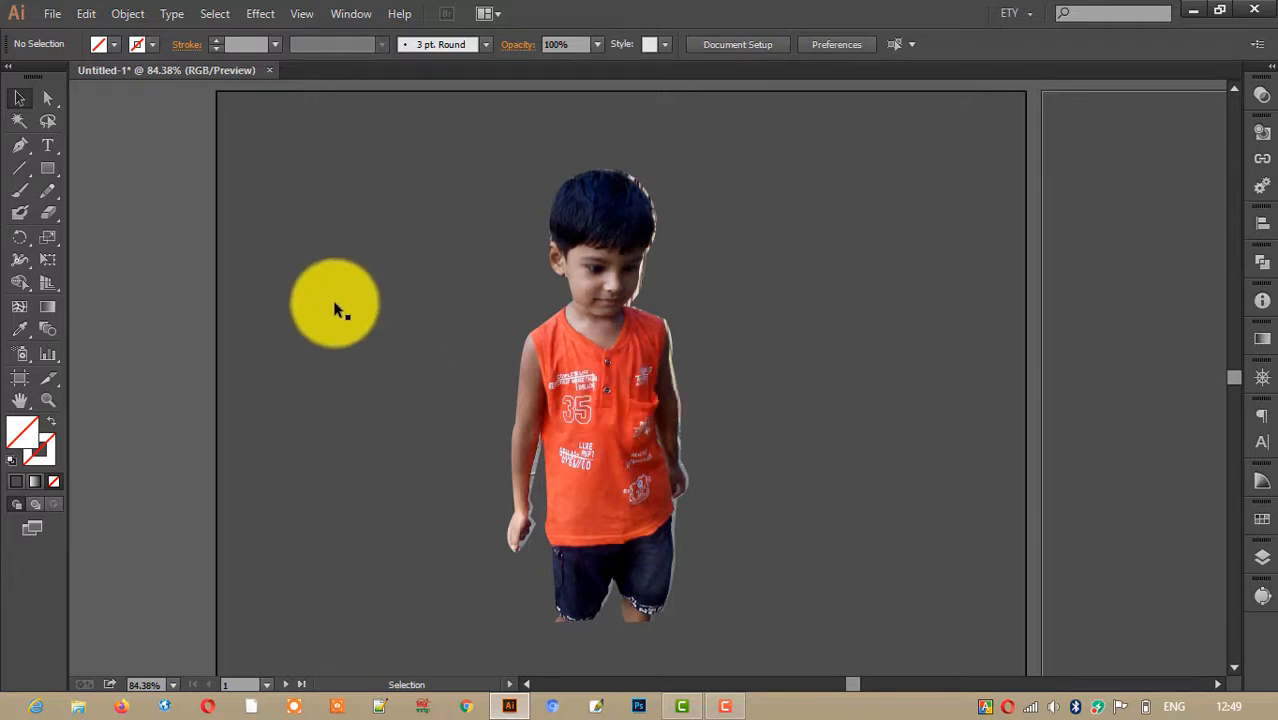
- Set the zoom to 50% and pan across the artboards to examine the boy and pomegranate cutouts side by side
left_click(173, 685)
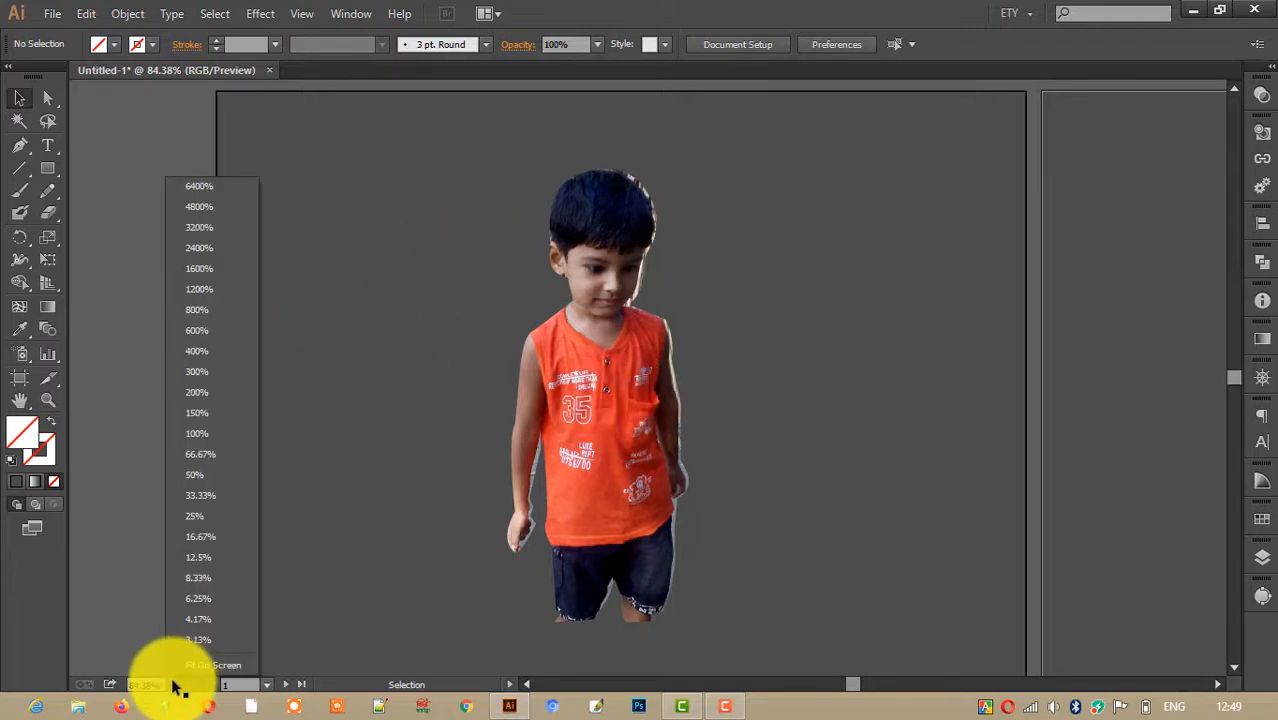
left_click(196, 474)
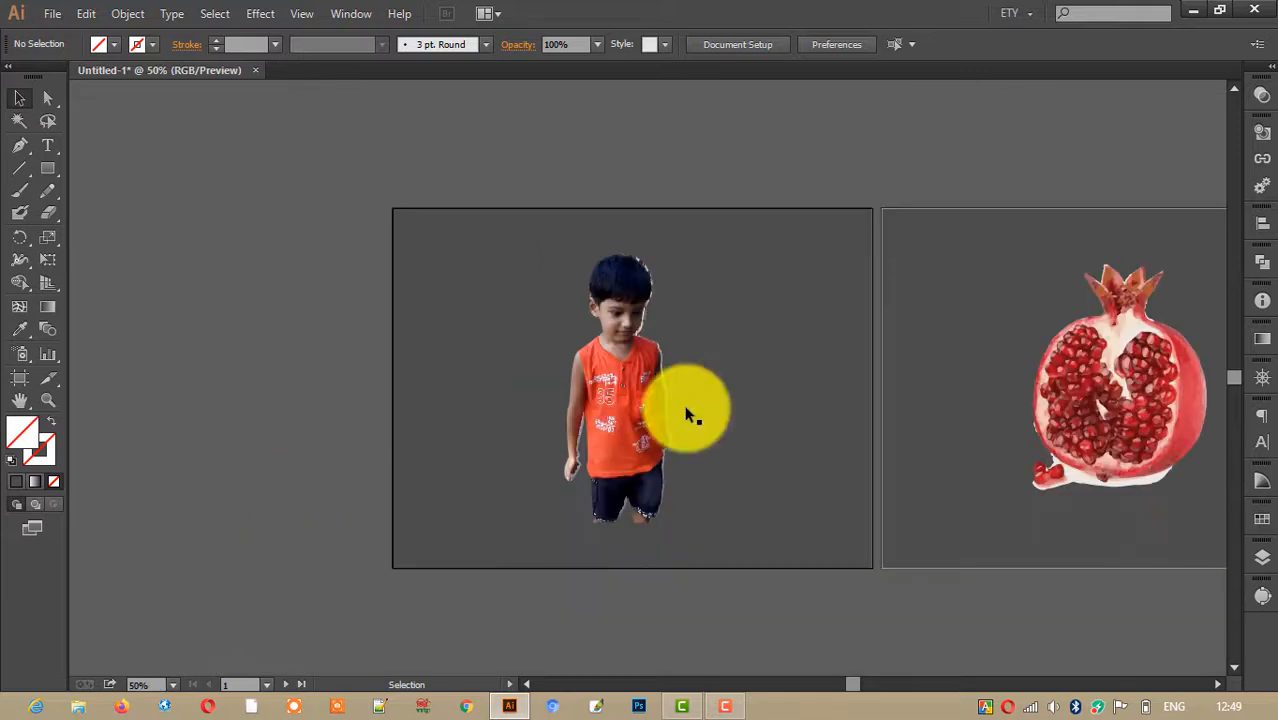
left_click(20, 400)
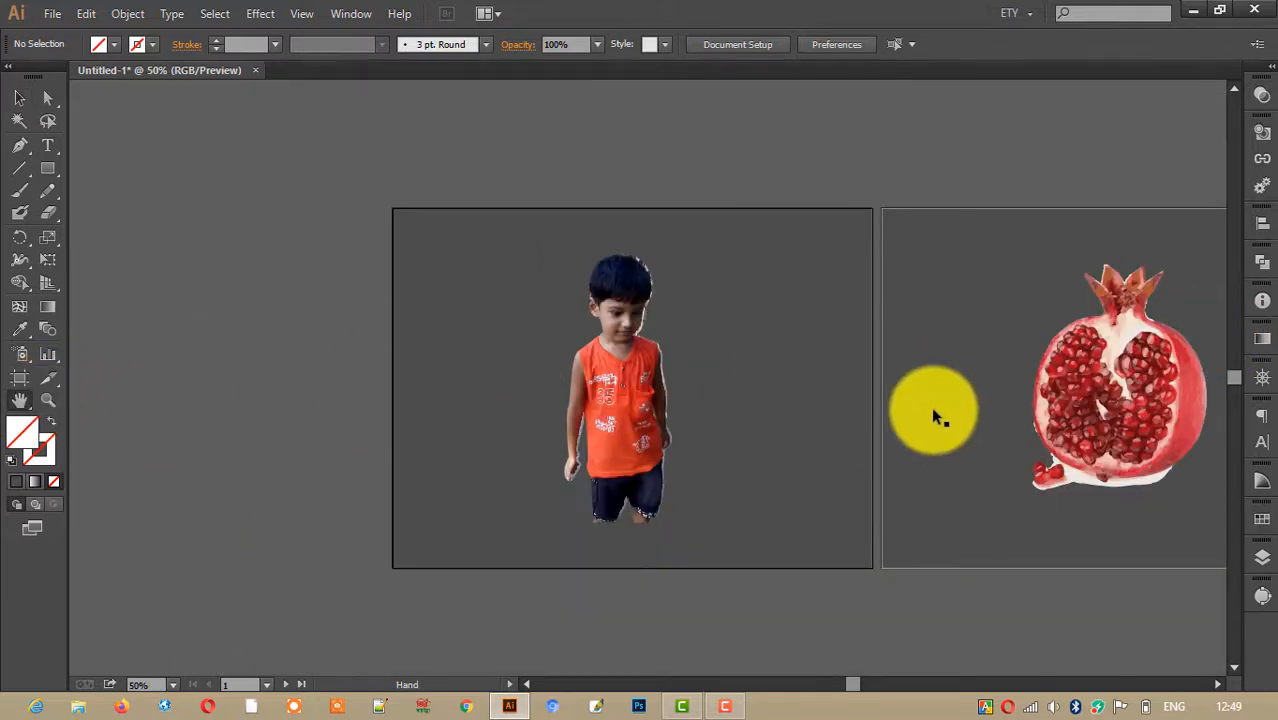
left_click_drag(933, 410, 615, 379)
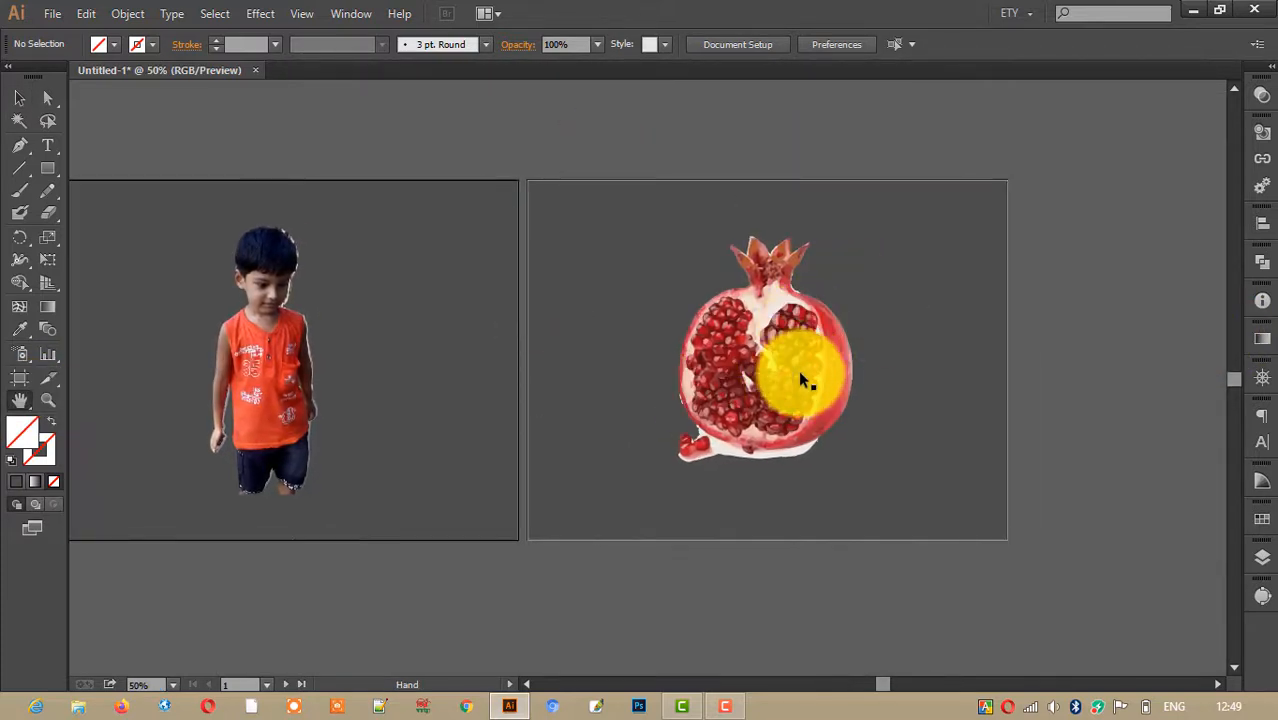
scroll(798, 370, "up", 2)
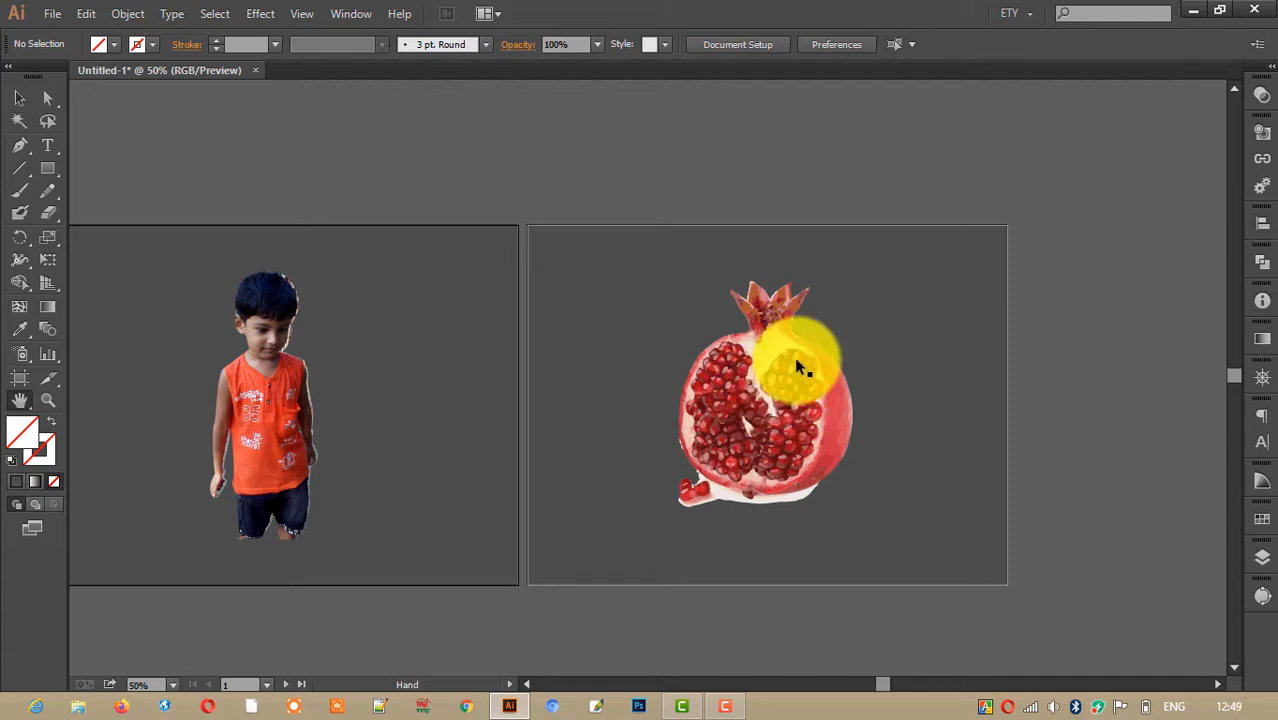